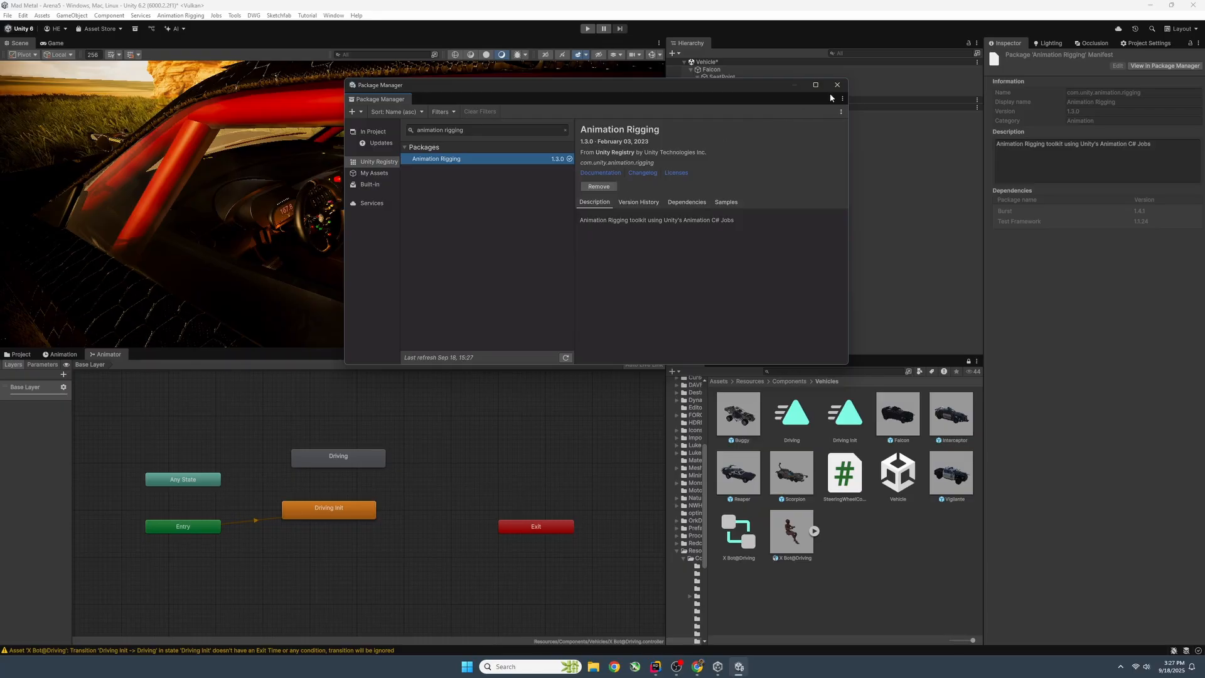
Close the Package Manager, switch to Mixamo in the browser, search for "driving" and apply the Driving animation to X Bot.
{"action": "left_click", "coordinate": [843, 84]}
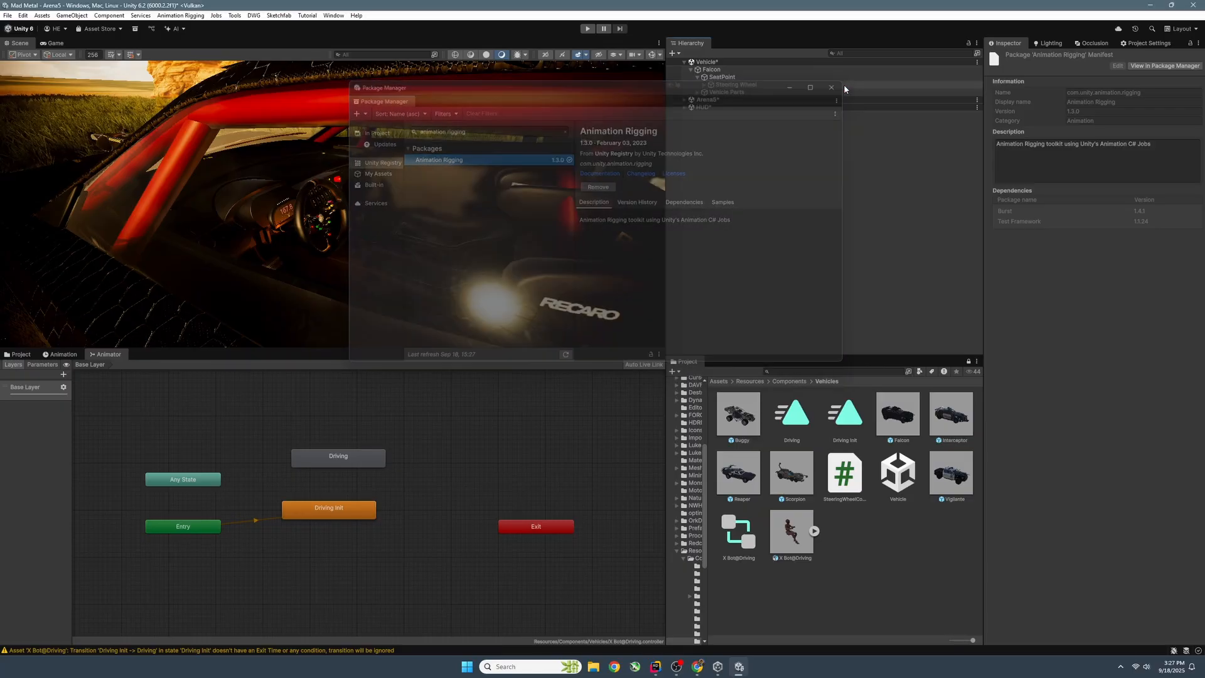
{"action": "left_click", "coordinate": [66, 75]}
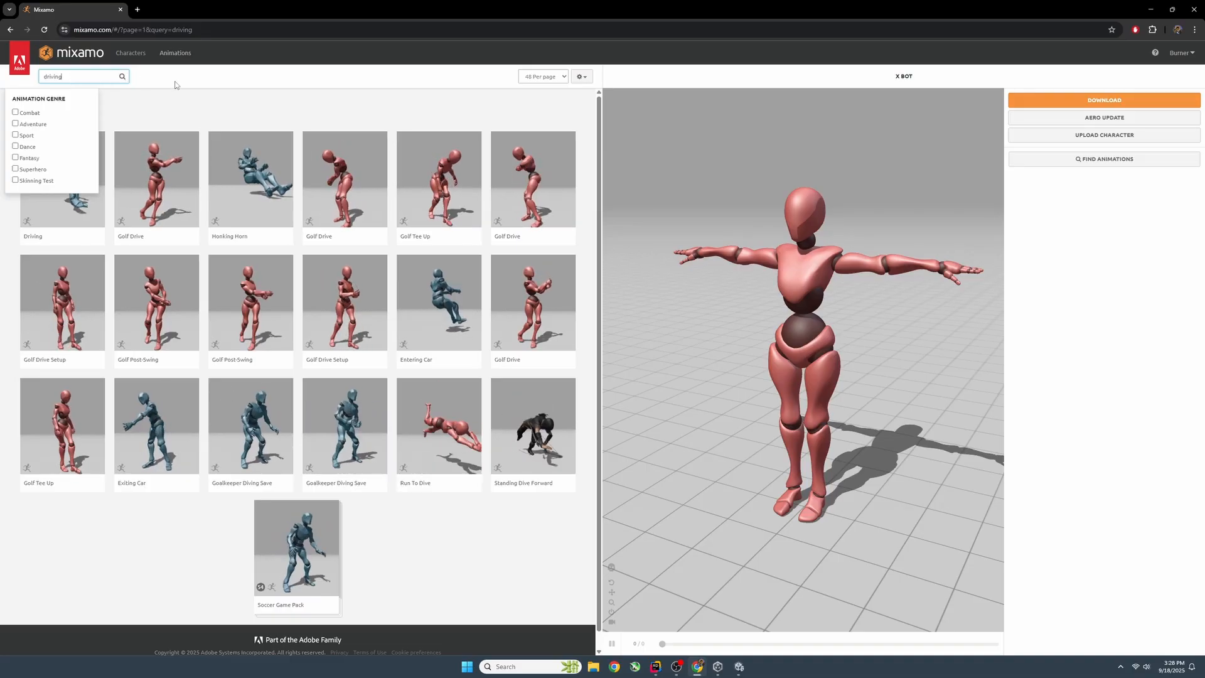
{"action": "key", "text": "Return"}
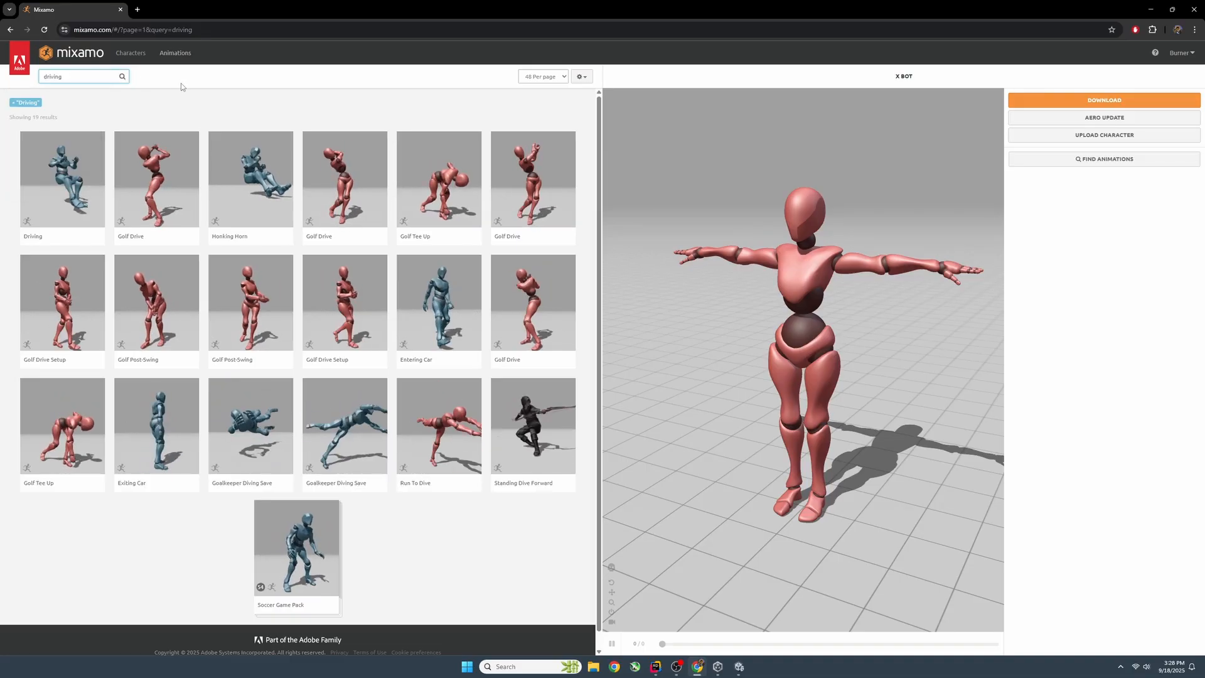
{"action": "left_click", "coordinate": [63, 191]}
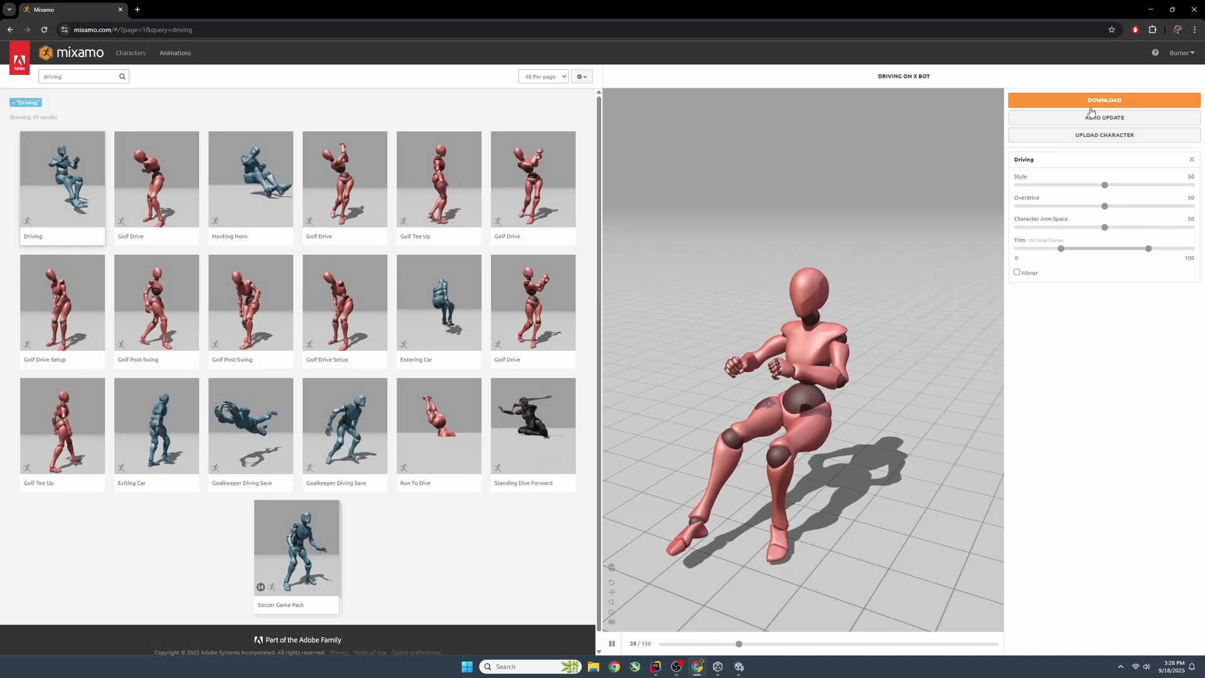
Download the Driving animation as FBX for Unity with skin, at 30 frames per second and without keyframe reduction.
{"action": "left_click", "coordinate": [1092, 103]}
{"action": "left_click", "coordinate": [450, 140]}
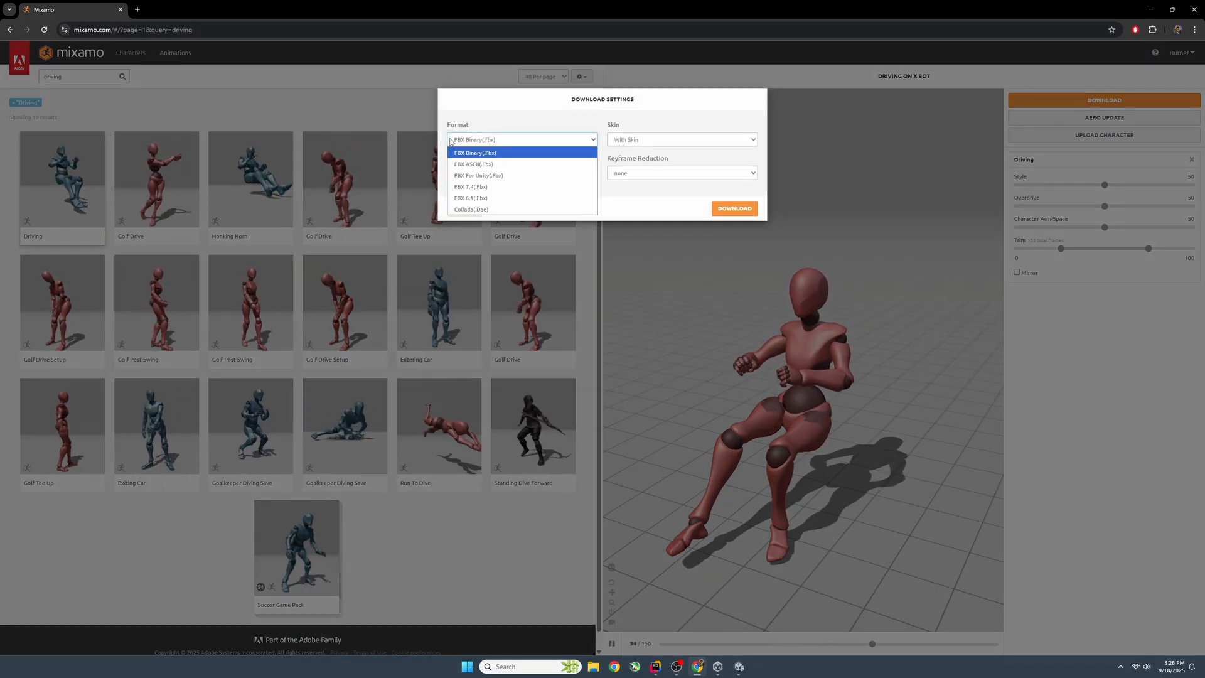
{"action": "left_click", "coordinate": [514, 176]}
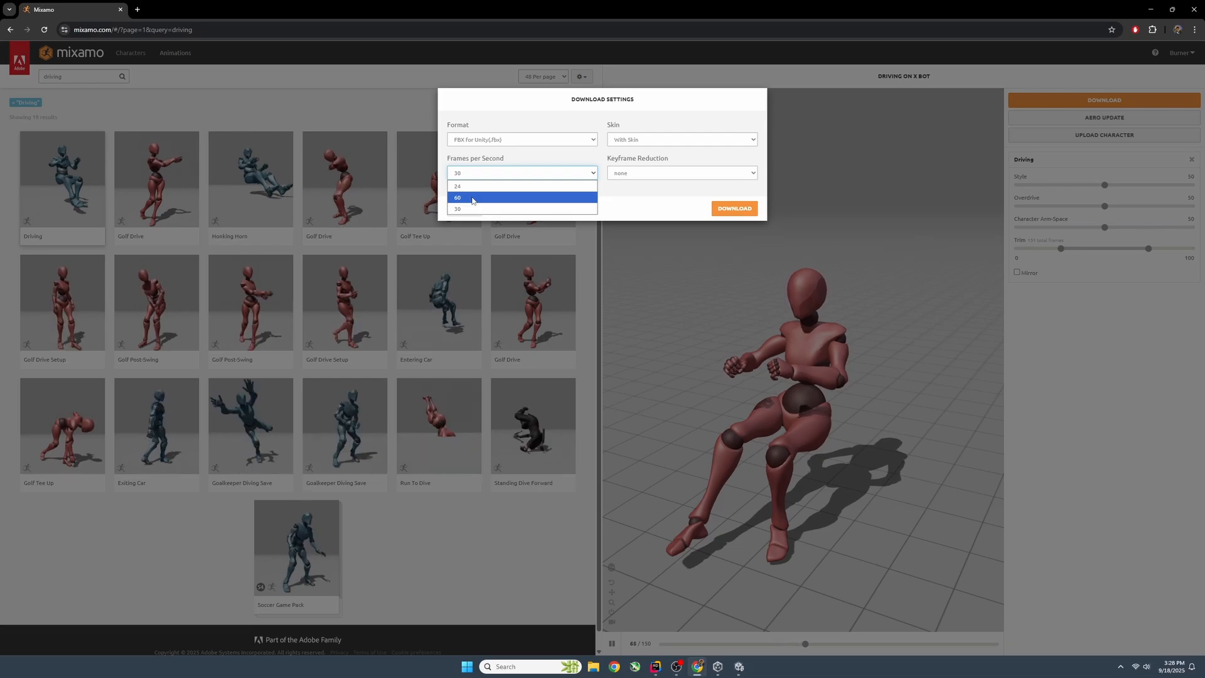
{"action": "left_click", "coordinate": [463, 209]}
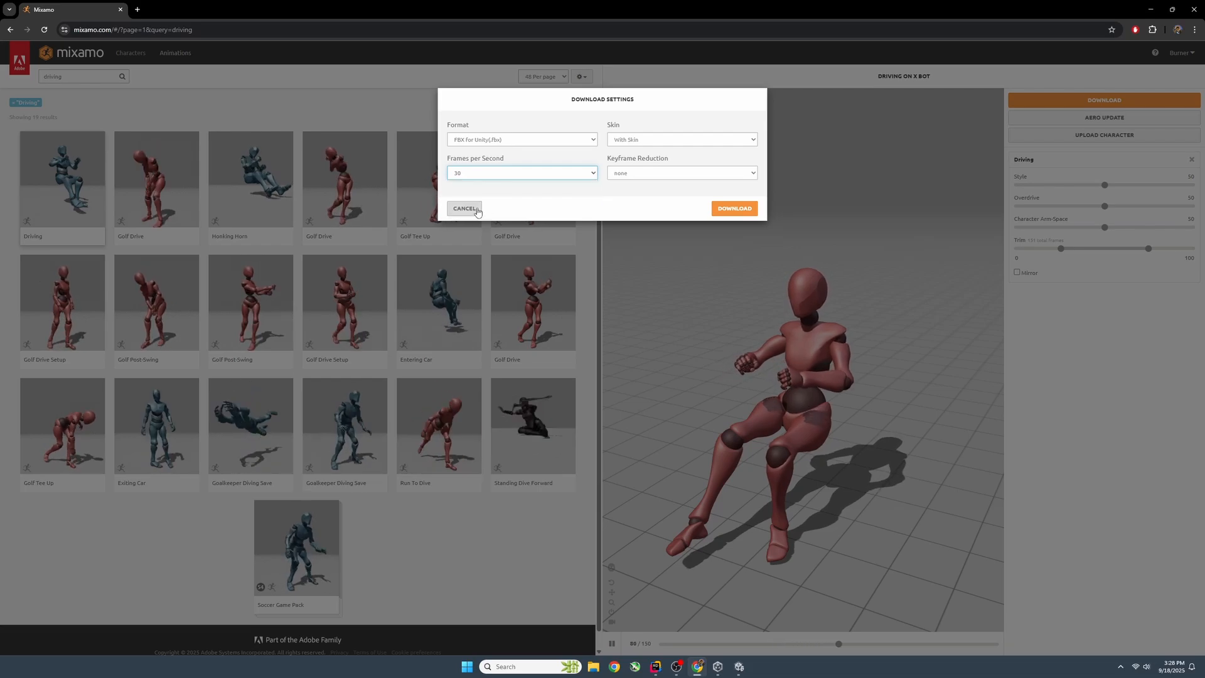
{"action": "left_click", "coordinate": [734, 208]}
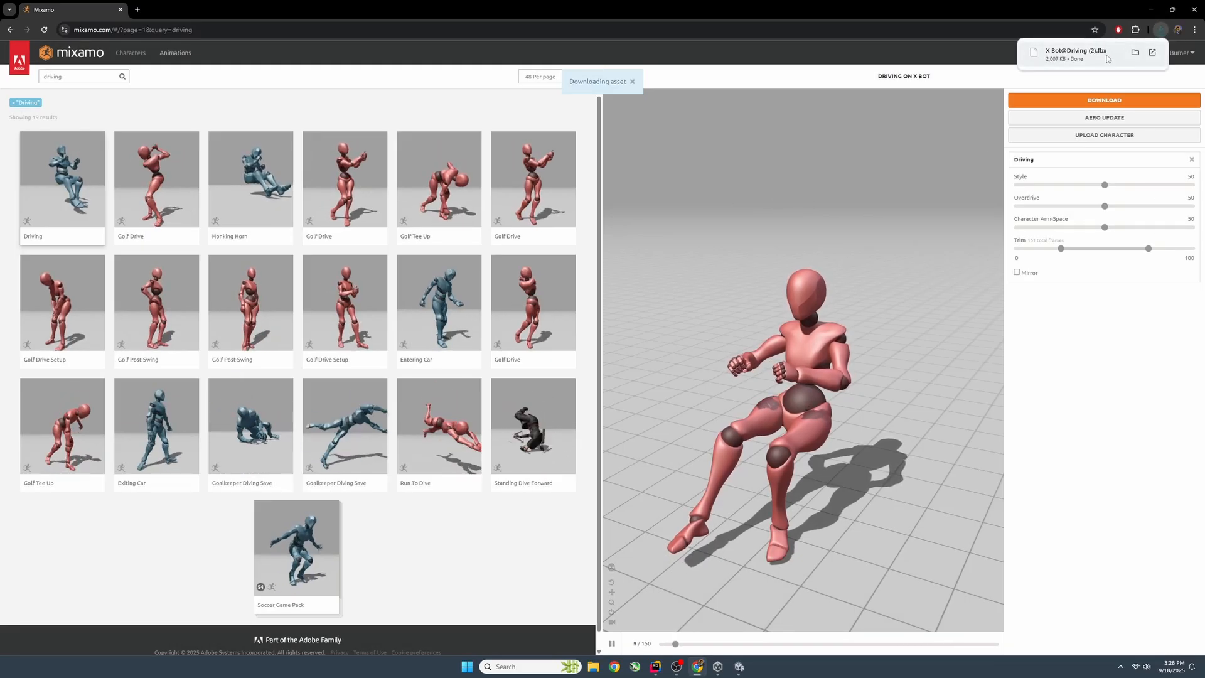
Import the downloaded X Bot@Driving (2) file into Unity's Vehicles folder and place the model under SeatPoint at position 0, 0, 0.
{"action": "left_click_drag", "start_coordinate": [1049, 63], "coordinate": [744, 658]}
{"action": "left_click_drag", "start_coordinate": [898, 472], "coordinate": [728, 78]}
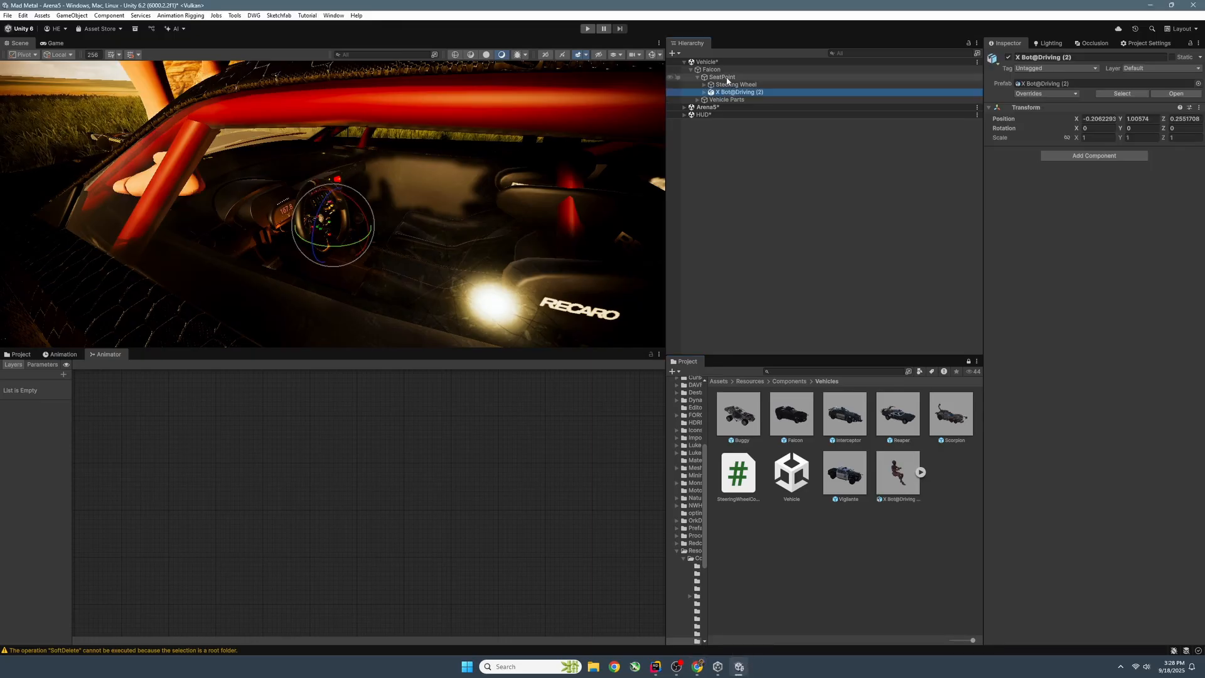
{"action": "left_click", "coordinate": [1100, 119]}
{"action": "type", "text": "0"}
{"action": "left_click", "coordinate": [1148, 119]}
{"action": "type", "text": "0"}
{"action": "left_click", "coordinate": [1180, 118]}
{"action": "type", "text": "0"}
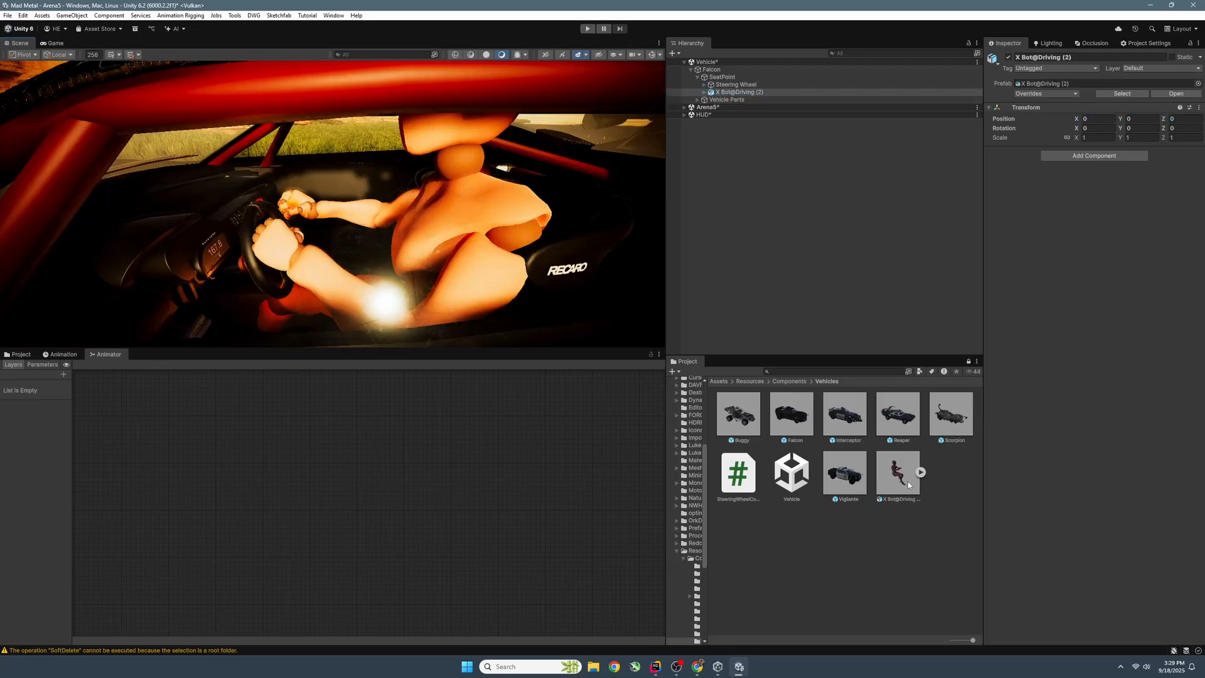
Set the imported X Bot model's rig animation type to Humanoid, apply it, and check the avatar's bone mapping.
{"action": "left_click", "coordinate": [907, 481]}
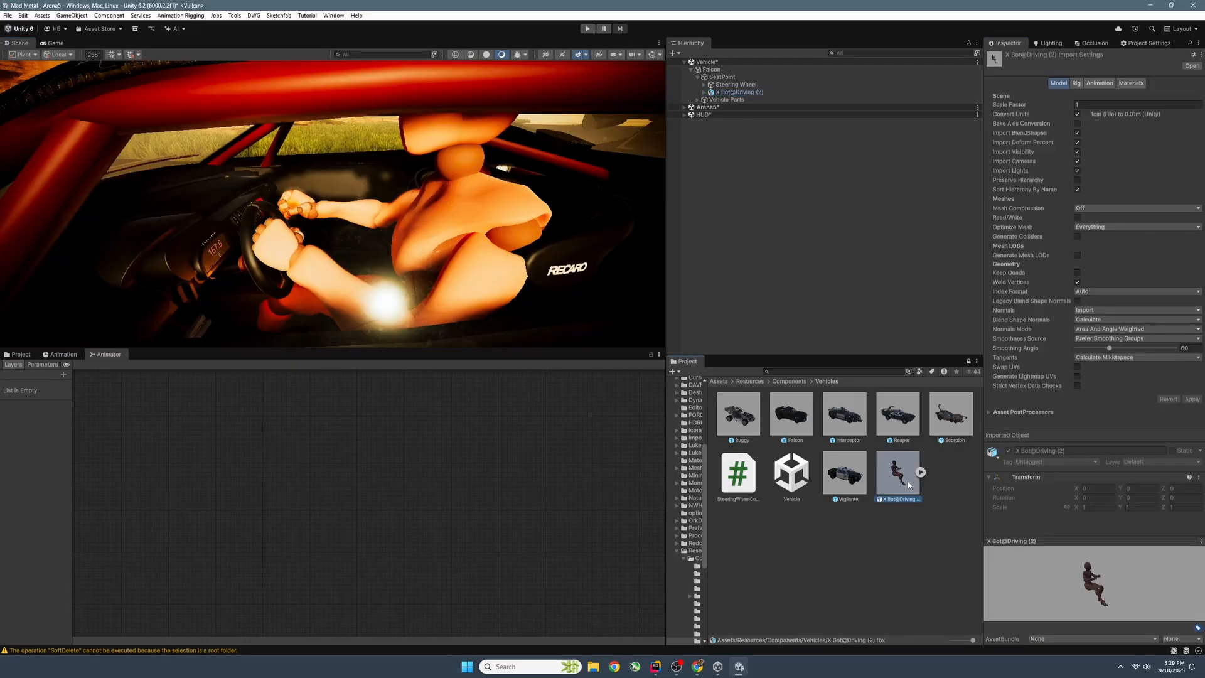
{"action": "left_click", "coordinate": [1089, 89]}
{"action": "left_click", "coordinate": [1076, 84]}
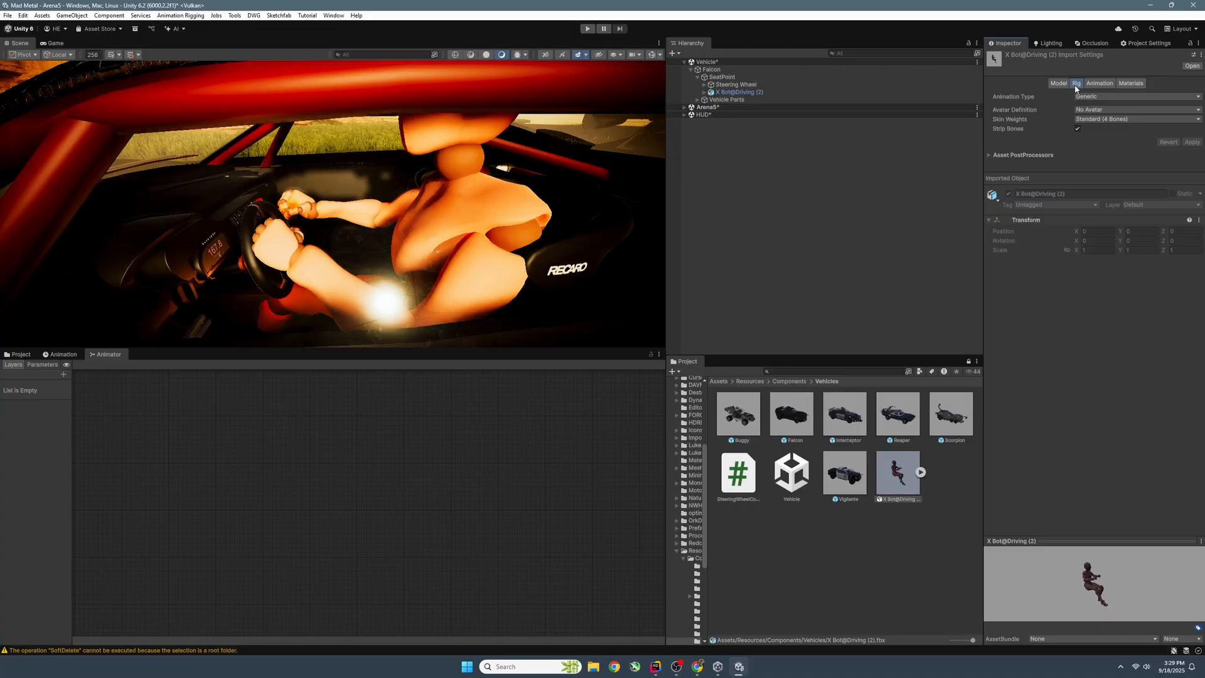
{"action": "left_click", "coordinate": [1089, 97]}
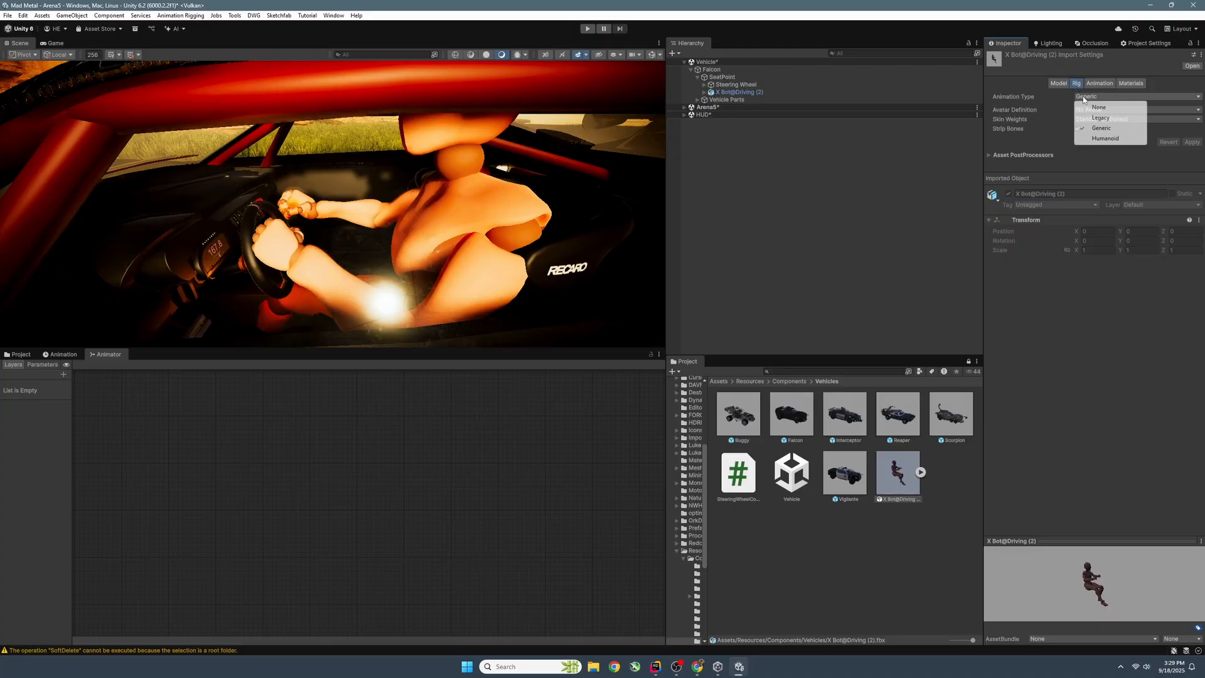
{"action": "left_click", "coordinate": [1116, 139]}
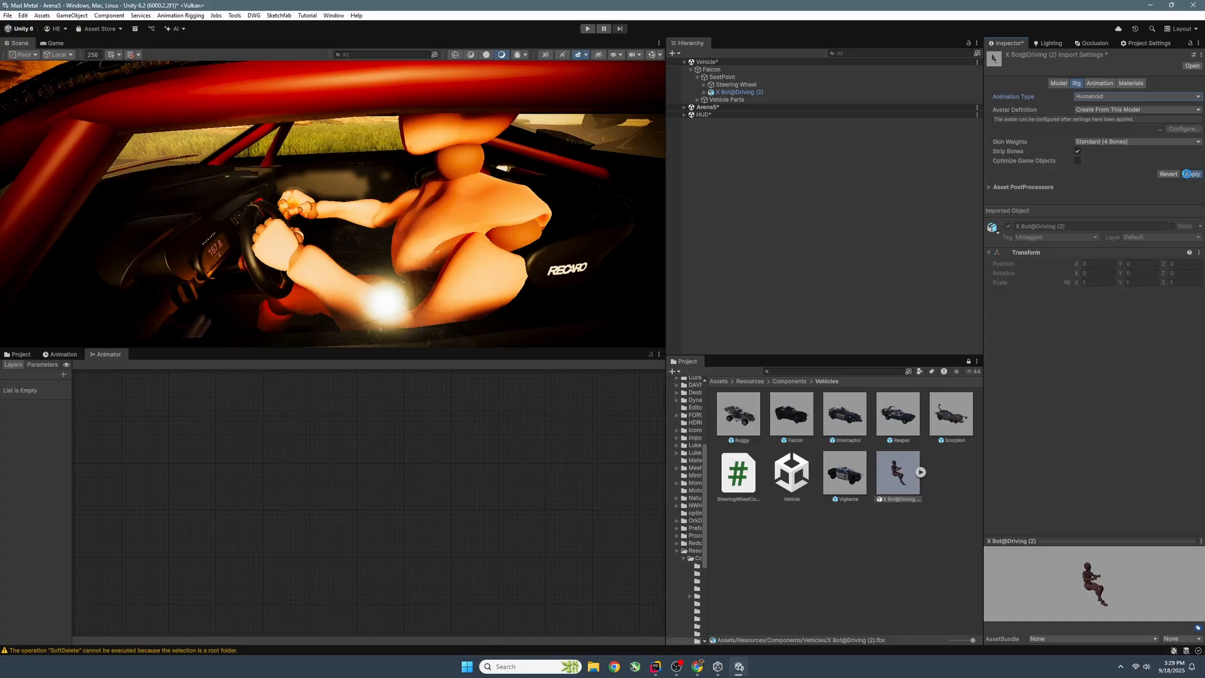
{"action": "left_click", "coordinate": [1188, 174]}
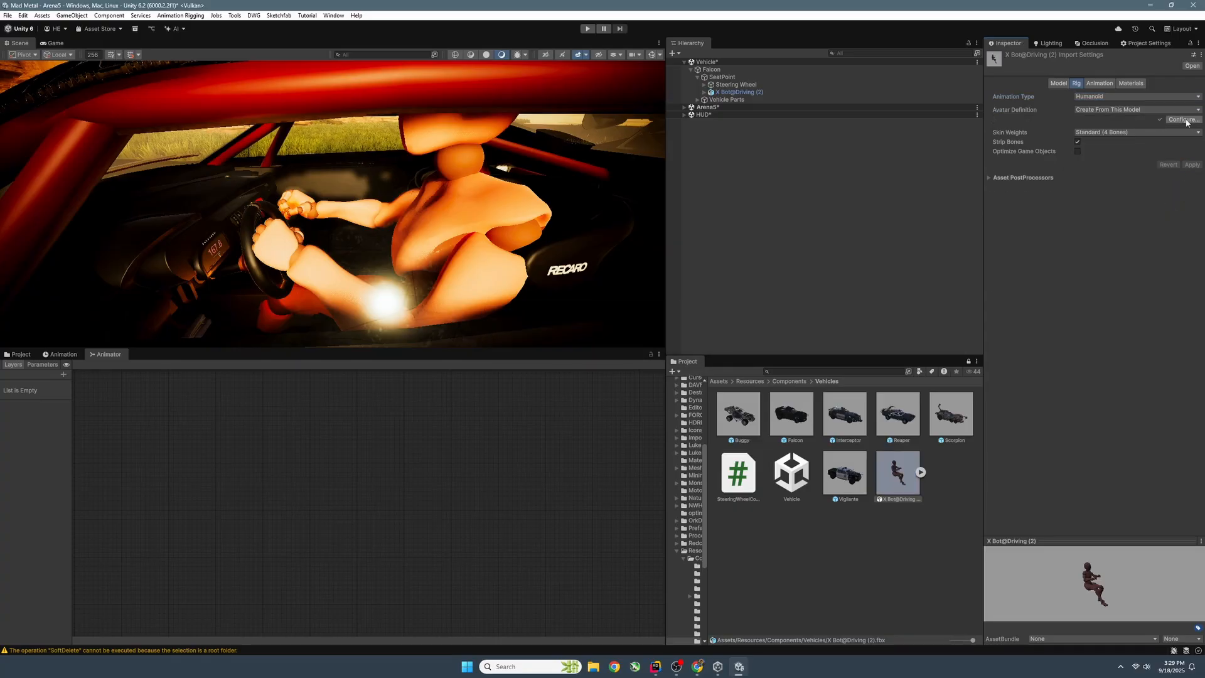
{"action": "left_click", "coordinate": [1187, 124]}
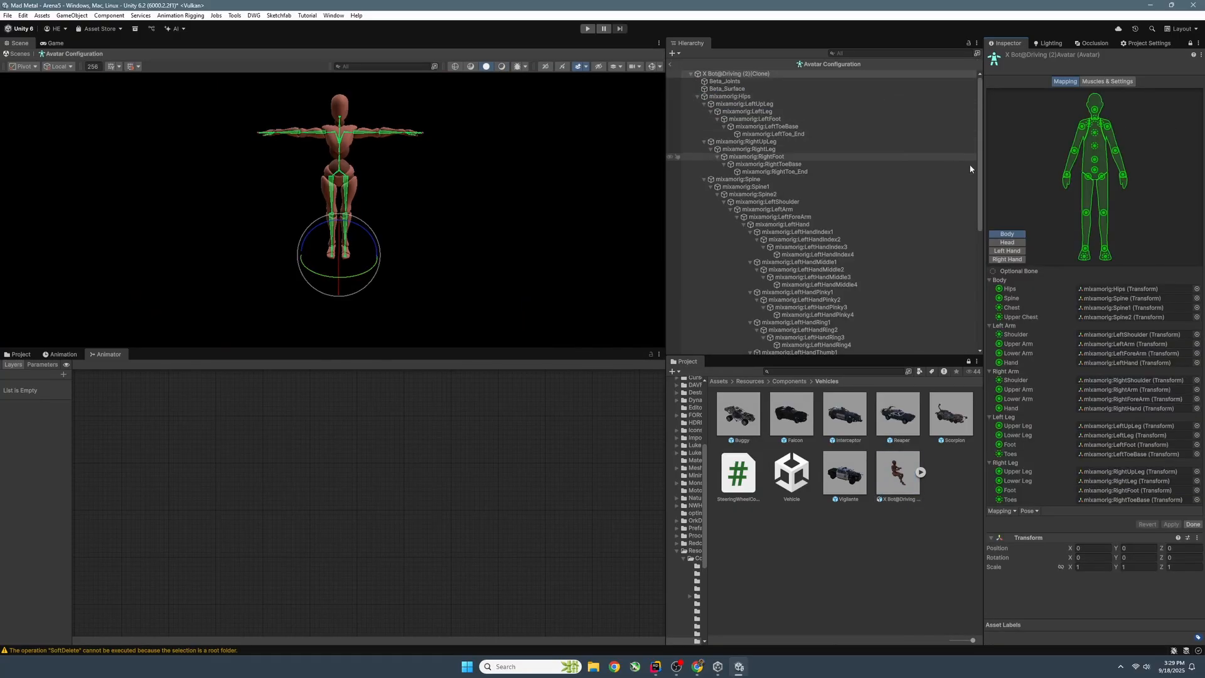
{"action": "left_click", "coordinate": [673, 64]}
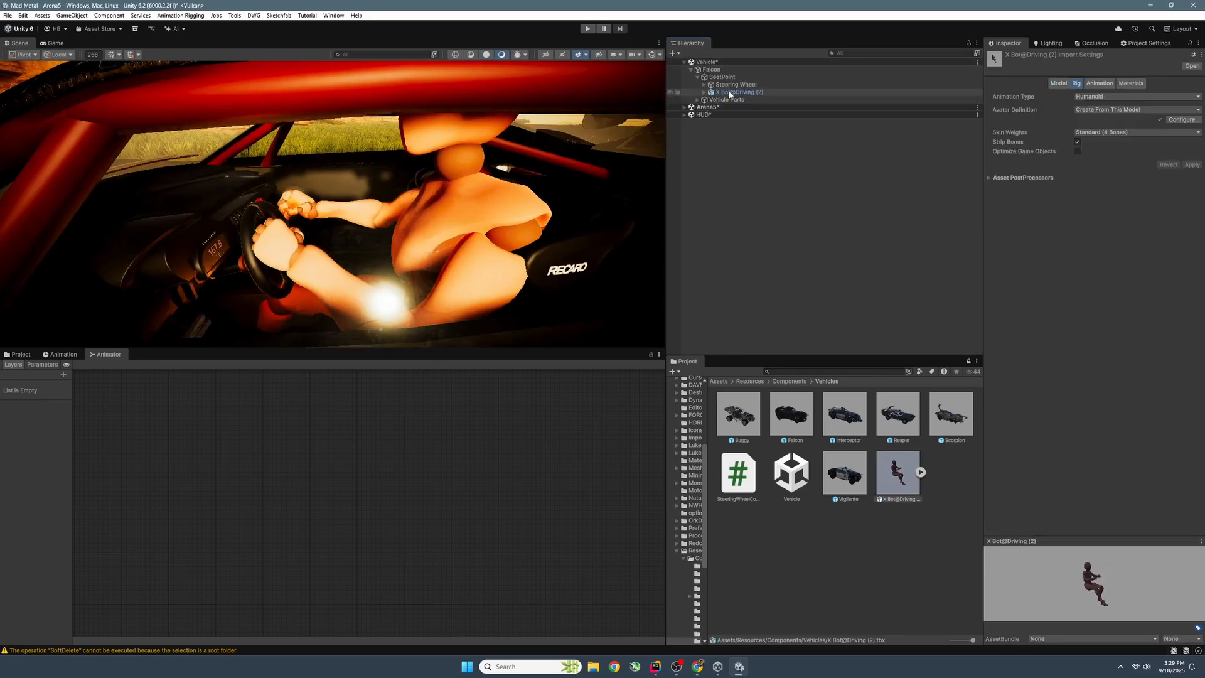
Duplicate the animation clip inside the X Bot model as a standalone clip and rename it Driving.
{"action": "left_click", "coordinate": [921, 473]}
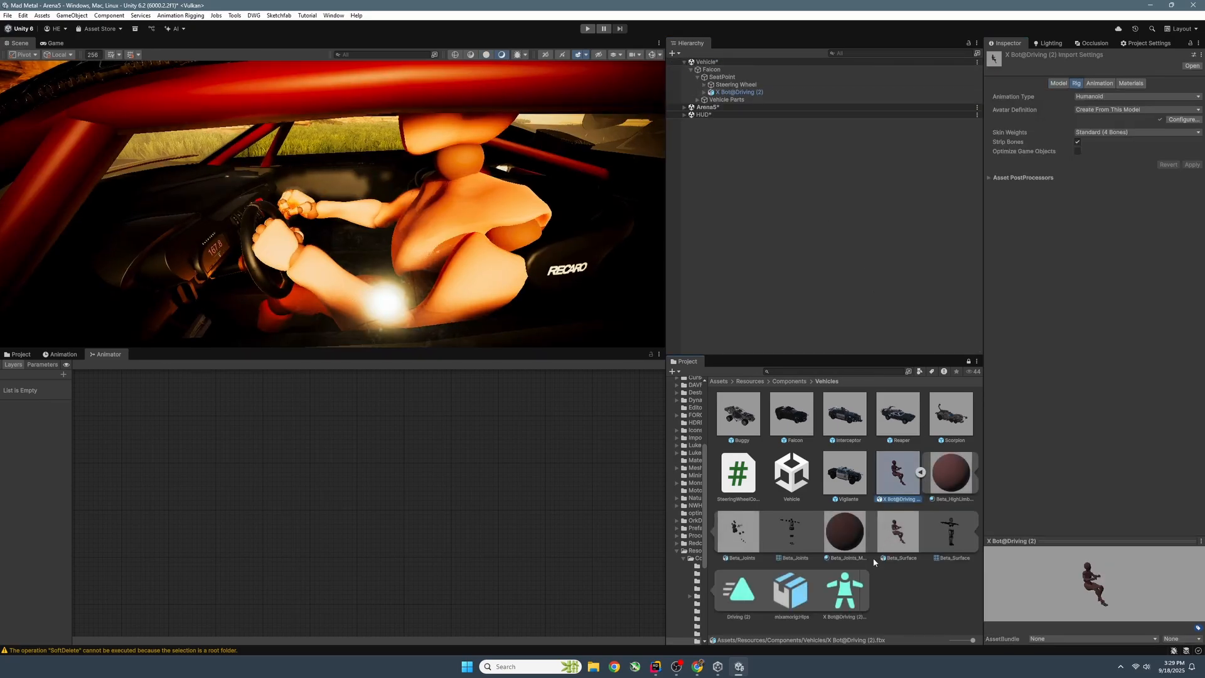
{"action": "left_click", "coordinate": [746, 608]}
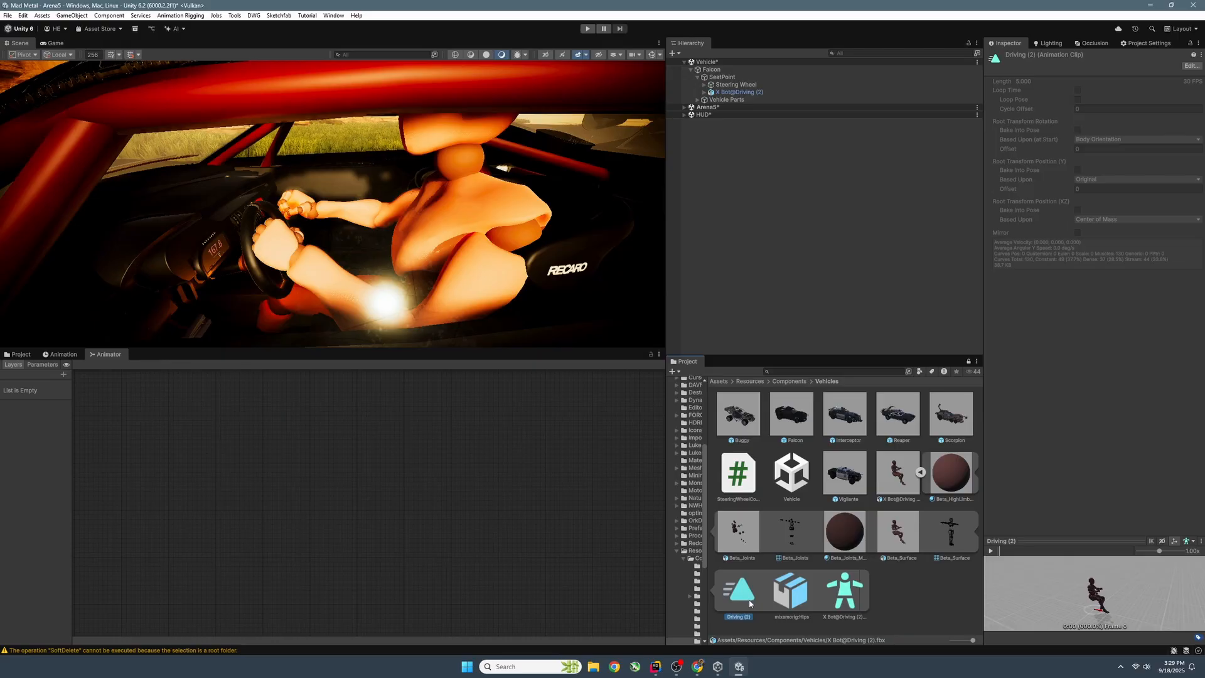
{"action": "left_click", "coordinate": [921, 473]}
{"action": "key", "text": "ctrl+d"}
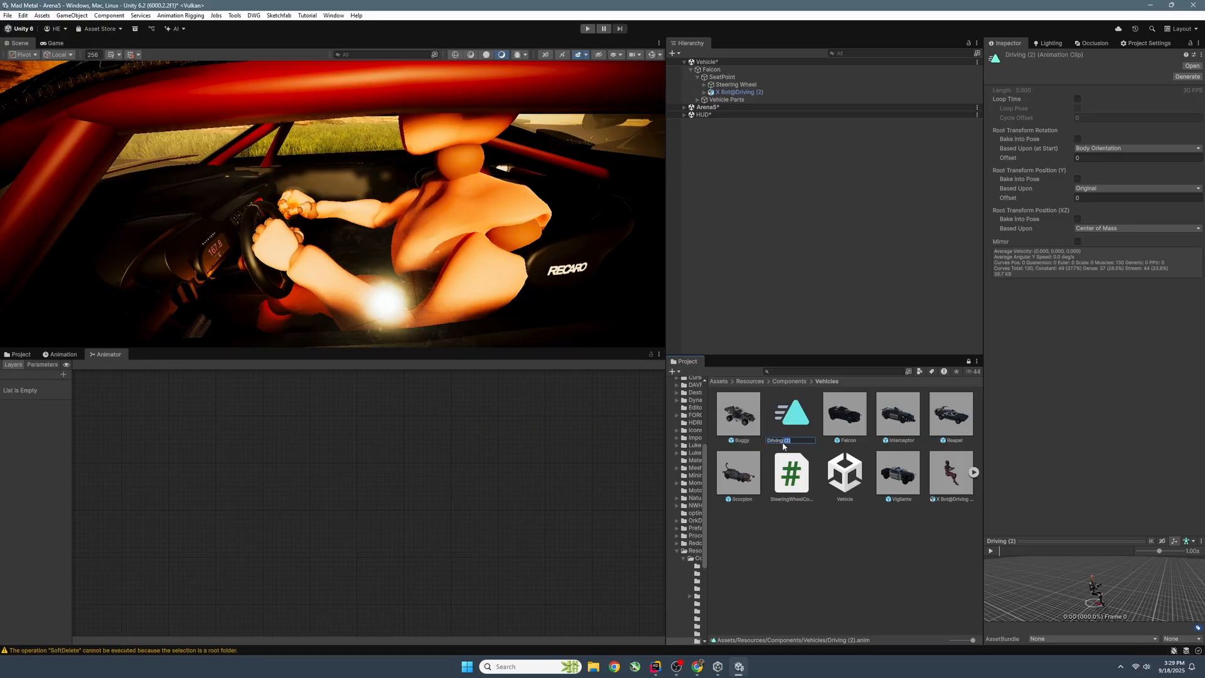
{"action": "key", "text": "Return"}
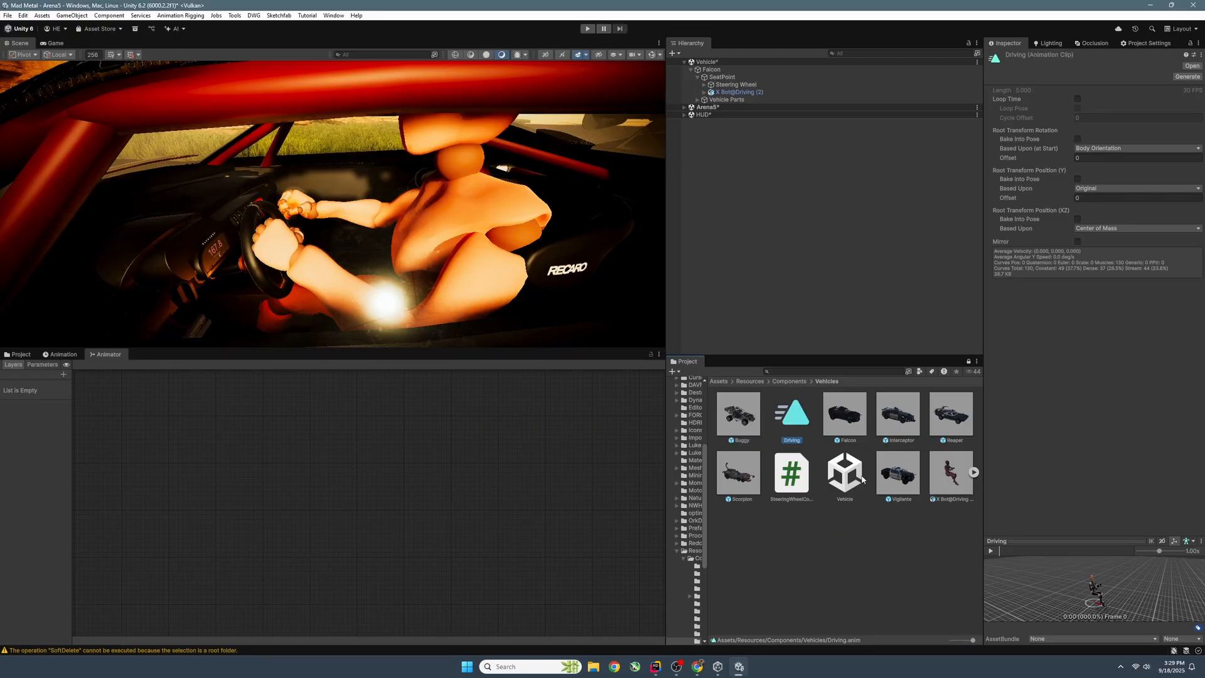
Create a new animation clip with the default name for the X Bot under SeatPoint, giving it an Animator controller.
{"action": "left_click", "coordinate": [749, 93]}
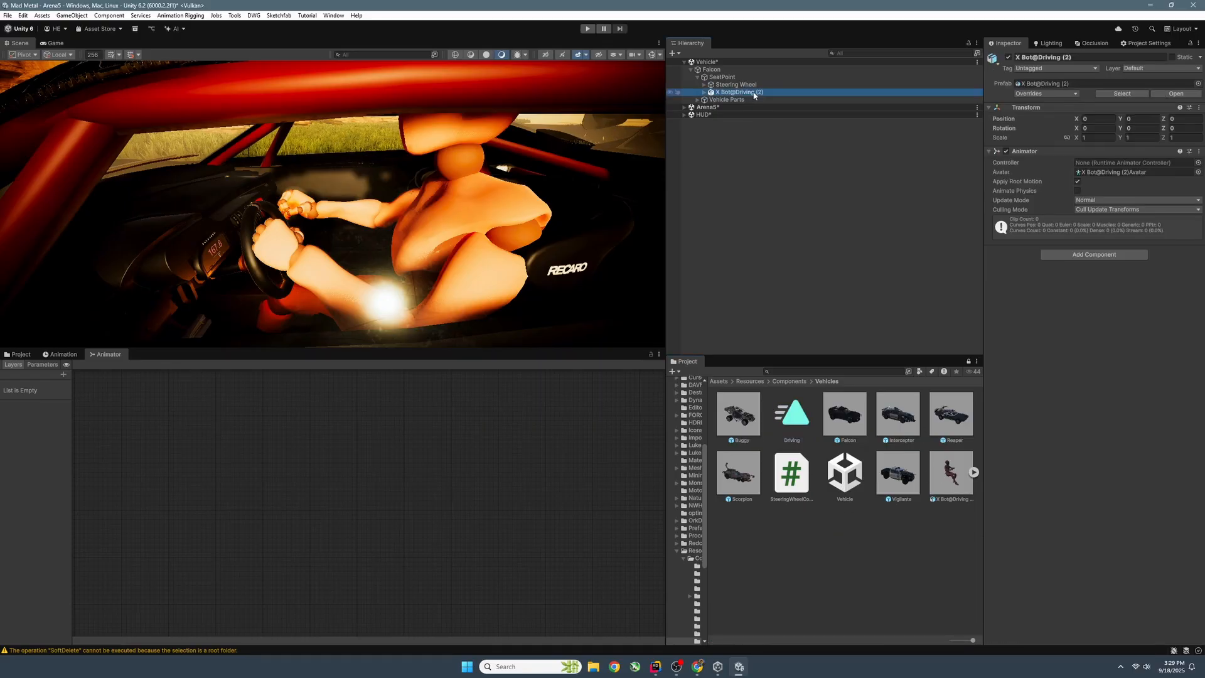
{"action": "left_click", "coordinate": [70, 360]}
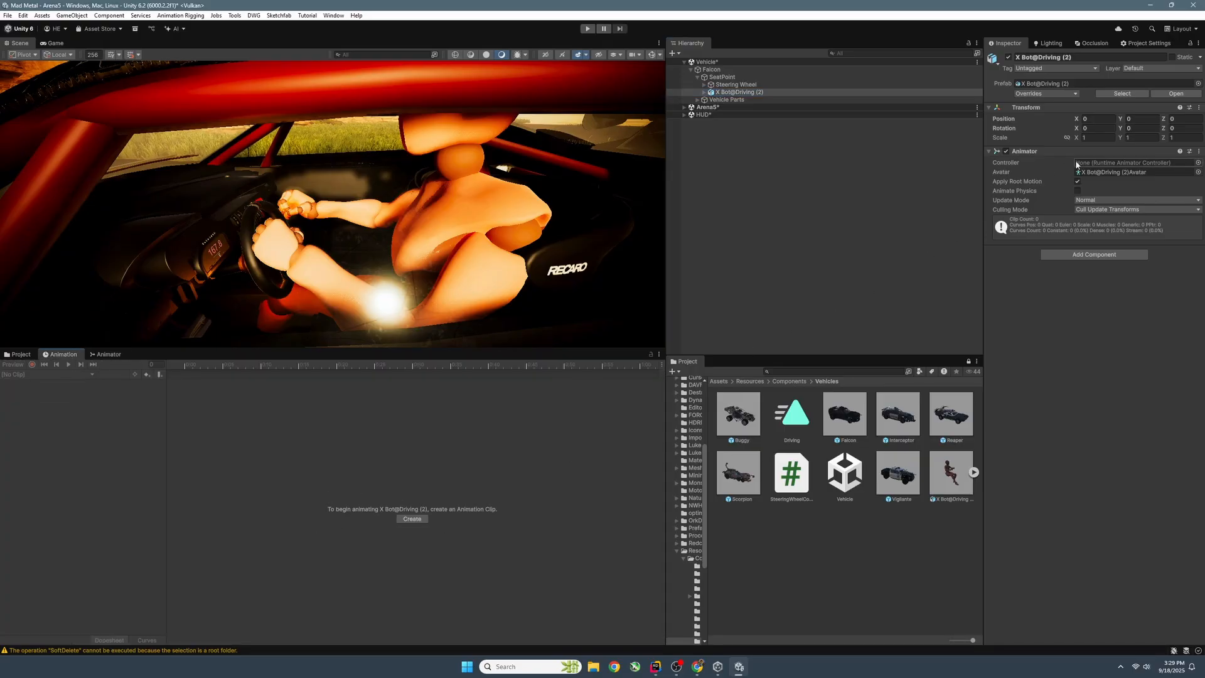
{"action": "left_click_drag", "start_coordinate": [802, 427], "coordinate": [1025, 209]}
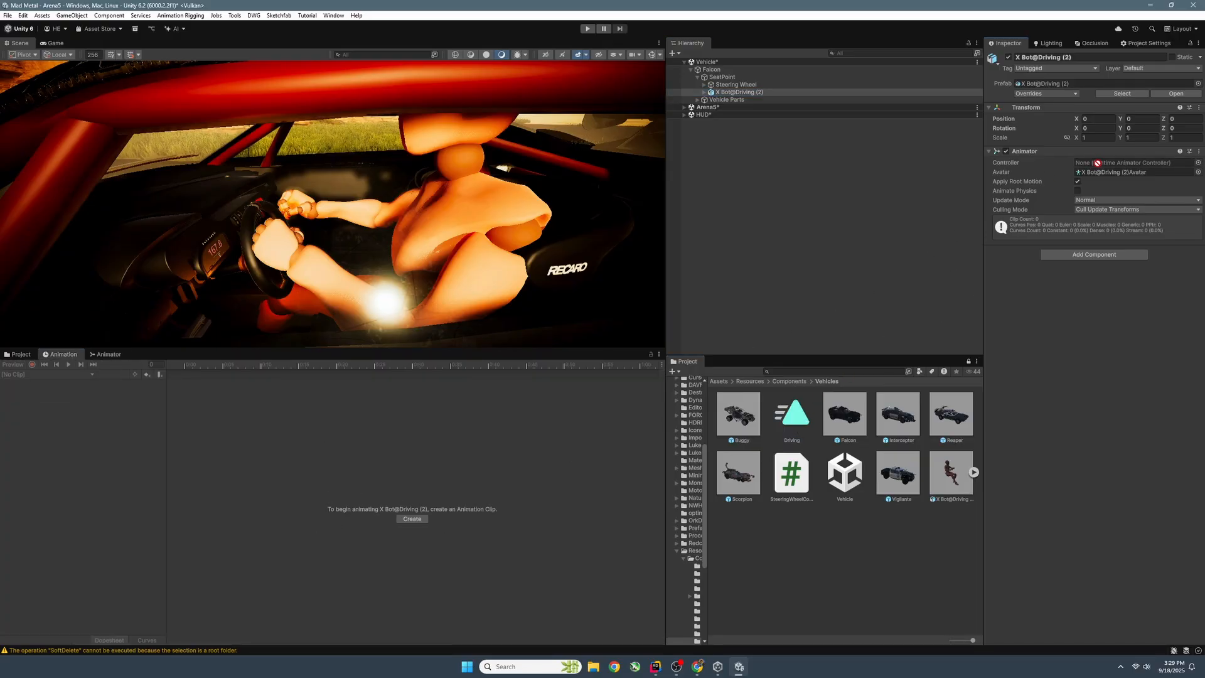
{"action": "left_click_drag", "start_coordinate": [1097, 163], "coordinate": [1098, 167]}
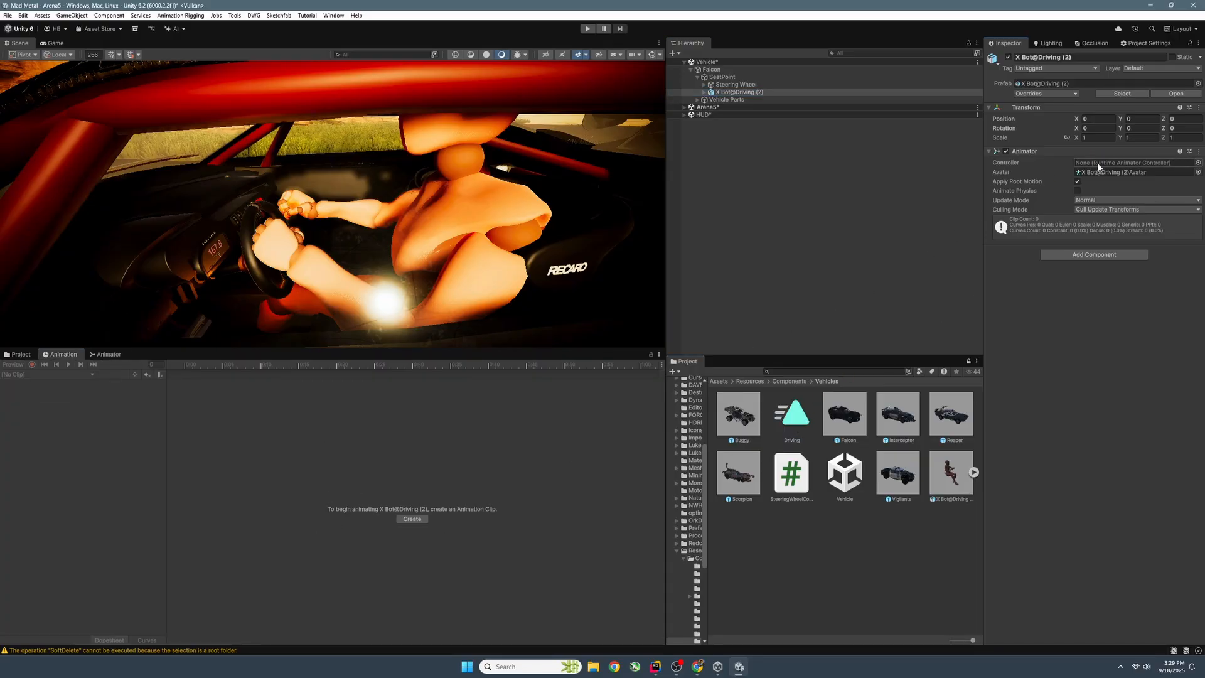
{"action": "left_click", "coordinate": [412, 520]}
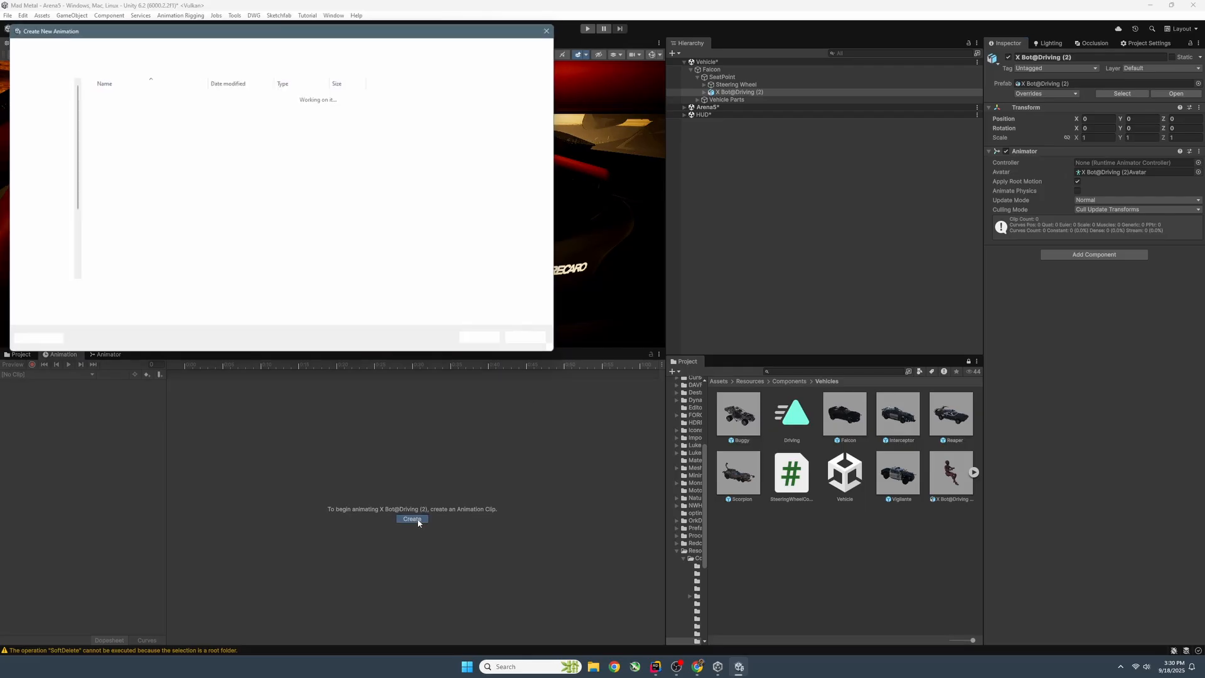
{"action": "left_click", "coordinate": [484, 343]}
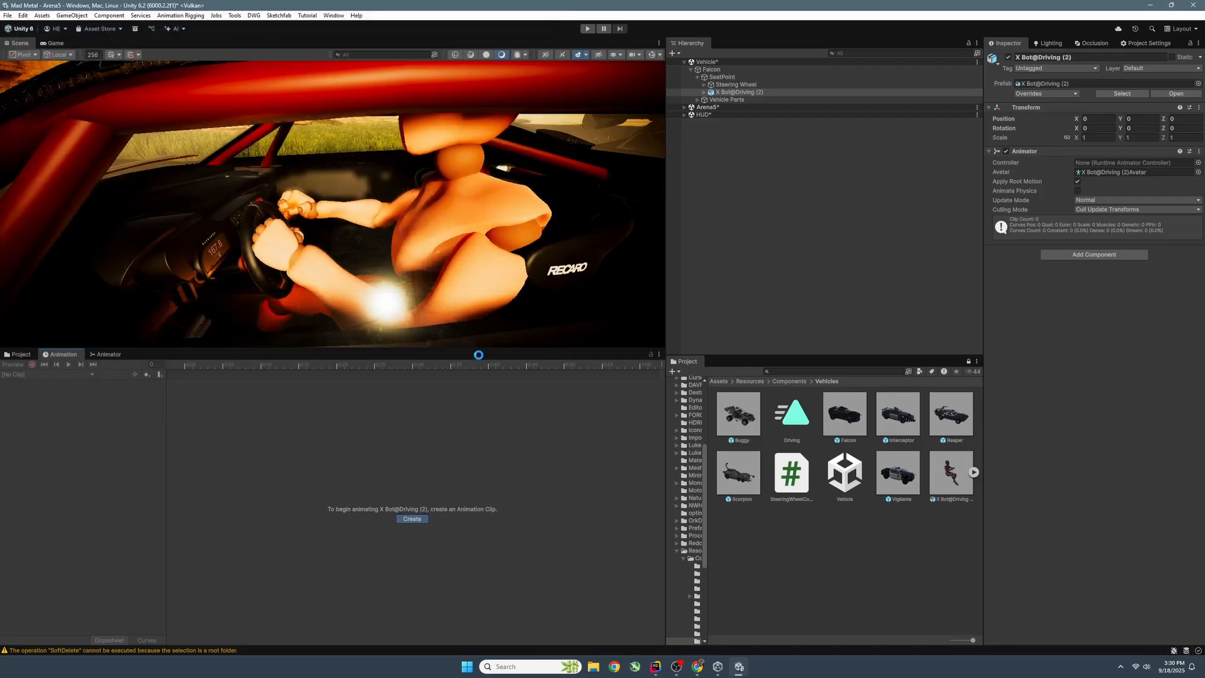
Replace the New Animation state in the X Bot's Animator with the Driving clip and delete the New Animation clip from the project.
{"action": "left_click", "coordinate": [107, 355]}
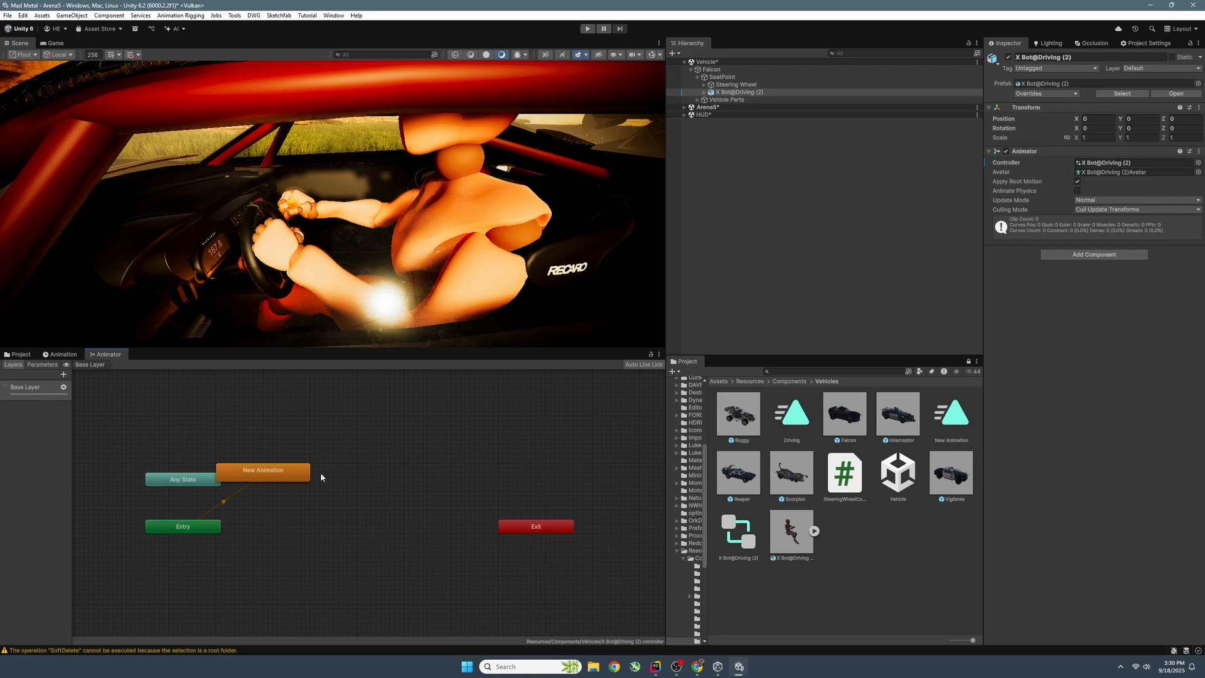
{"action": "left_click_drag", "start_coordinate": [264, 472], "coordinate": [362, 480]}
{"action": "key", "text": "Delete"}
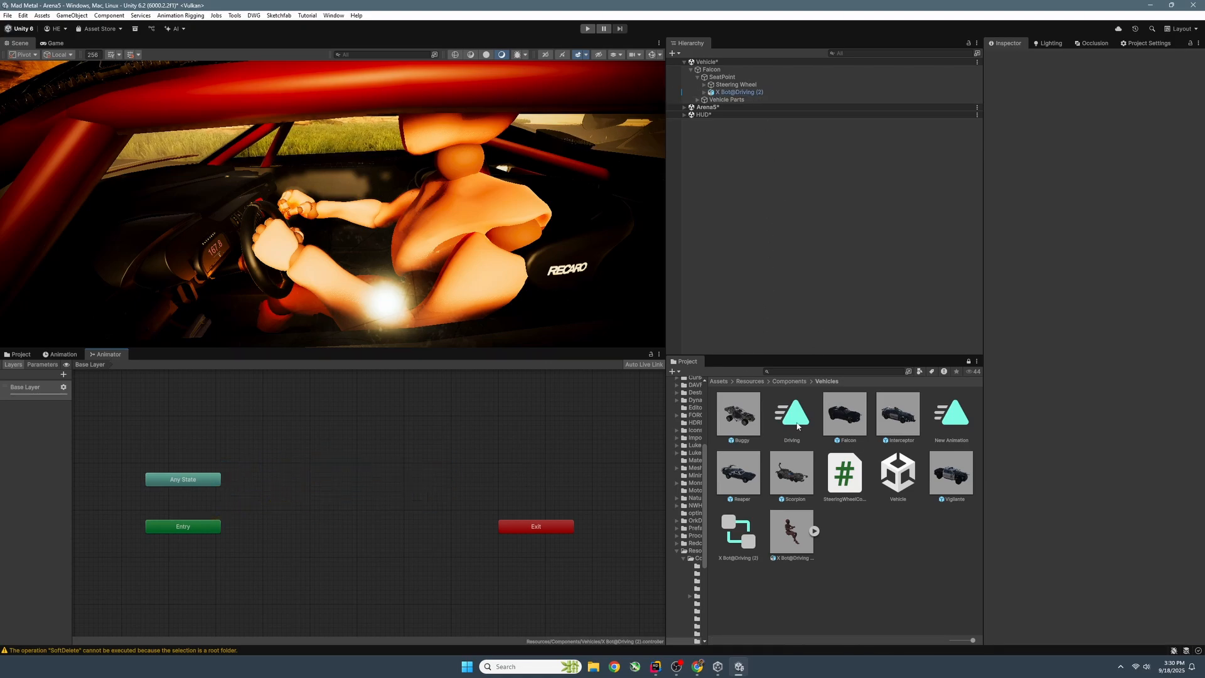
{"action": "left_click_drag", "start_coordinate": [796, 423], "coordinate": [344, 490]}
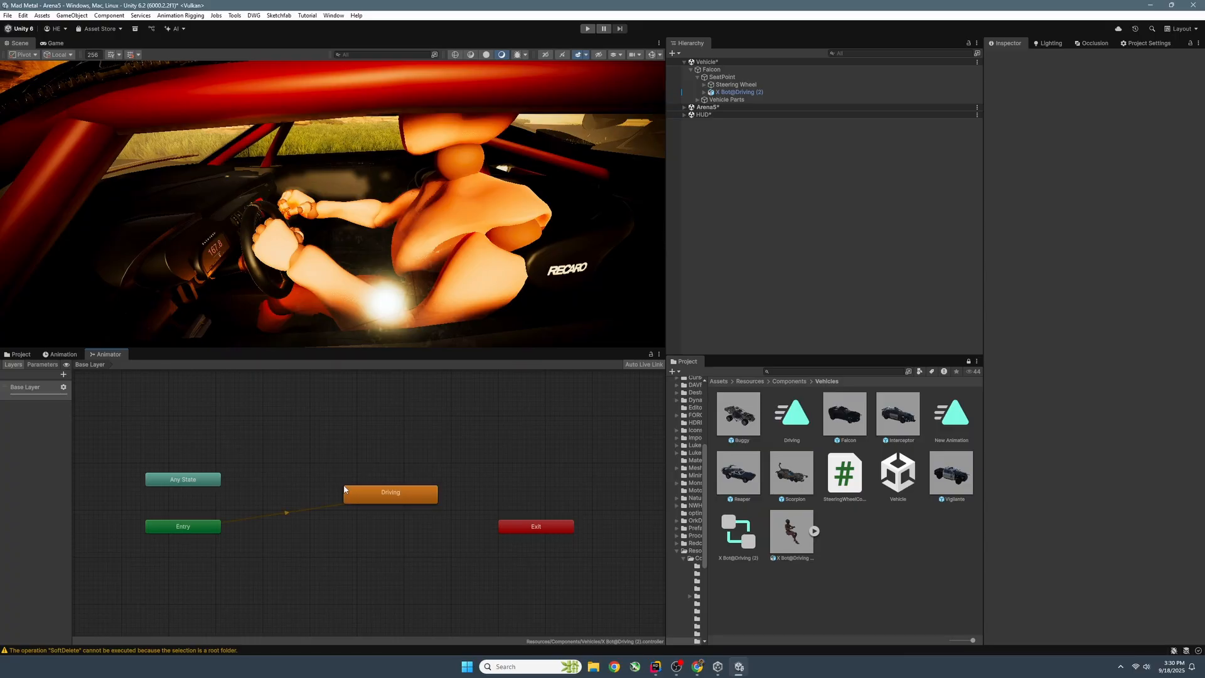
{"action": "left_click", "coordinate": [951, 411]}
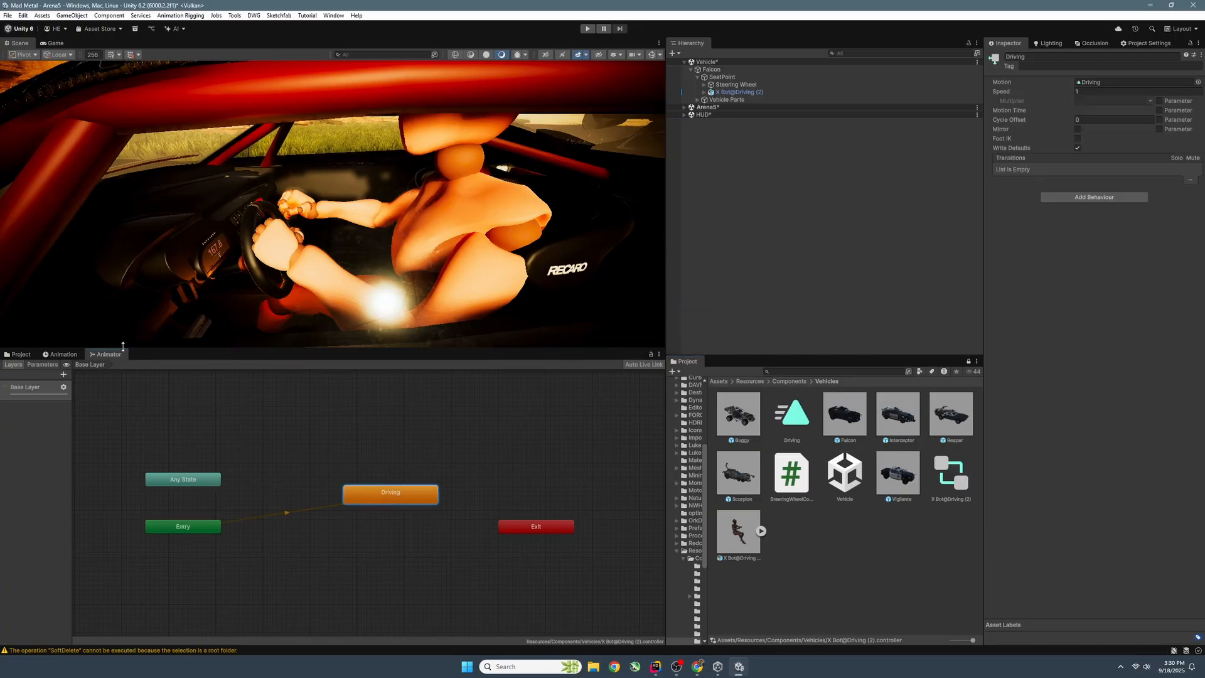
Preview the Driving clip on the seated X Bot by scrubbing and playing it, ending at the clip's last frame.
{"action": "left_click", "coordinate": [60, 355]}
{"action": "left_click_drag", "start_coordinate": [194, 369], "coordinate": [594, 366]}
{"action": "scroll", "coordinate": [463, 444], "scroll_direction": "down", "scroll_amount": 15}
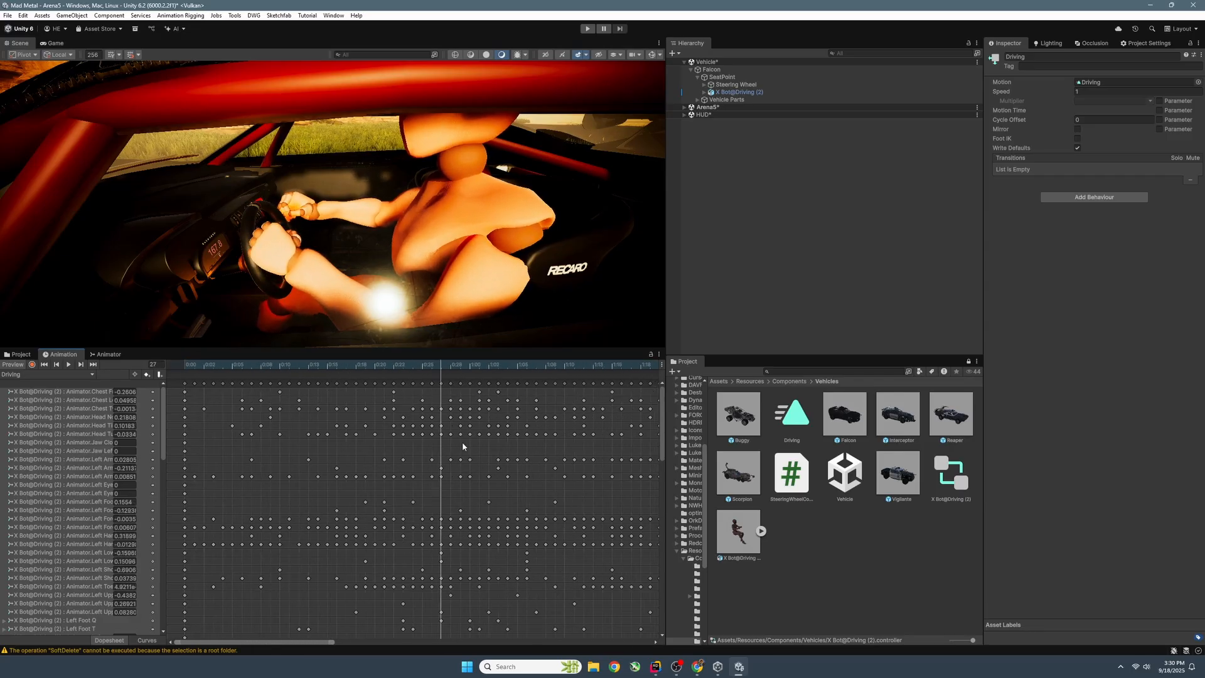
{"action": "left_click", "coordinate": [195, 367]}
{"action": "key", "text": "space"}
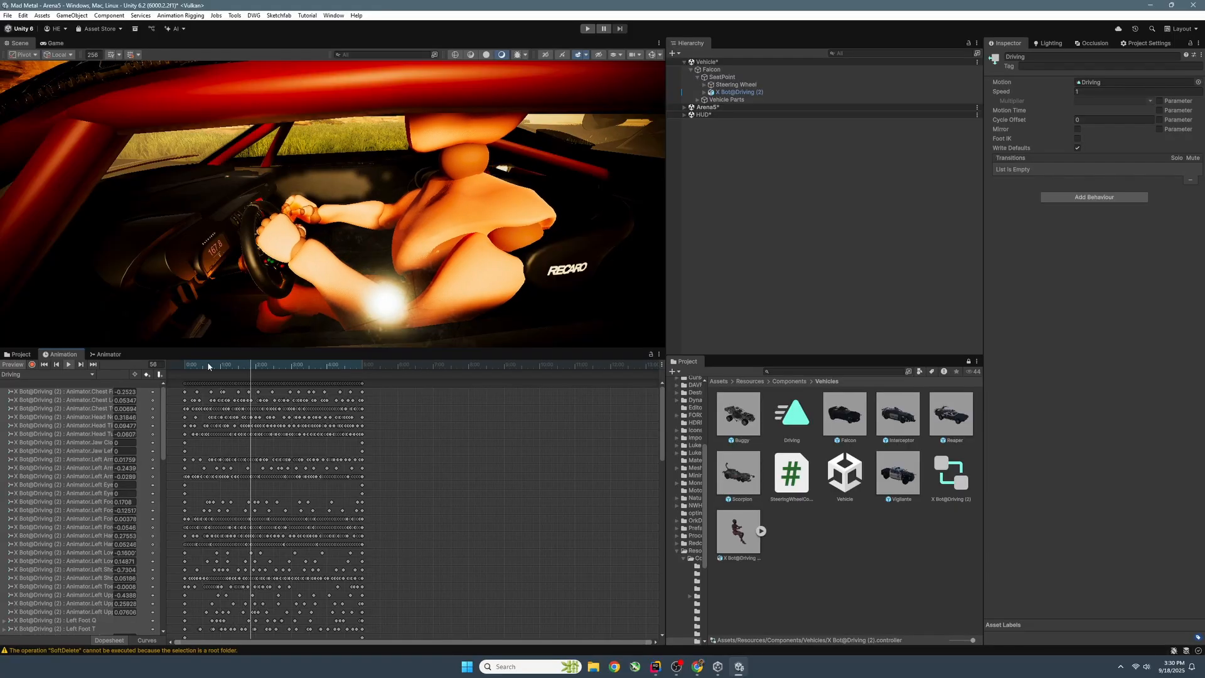
{"action": "key", "text": "space"}
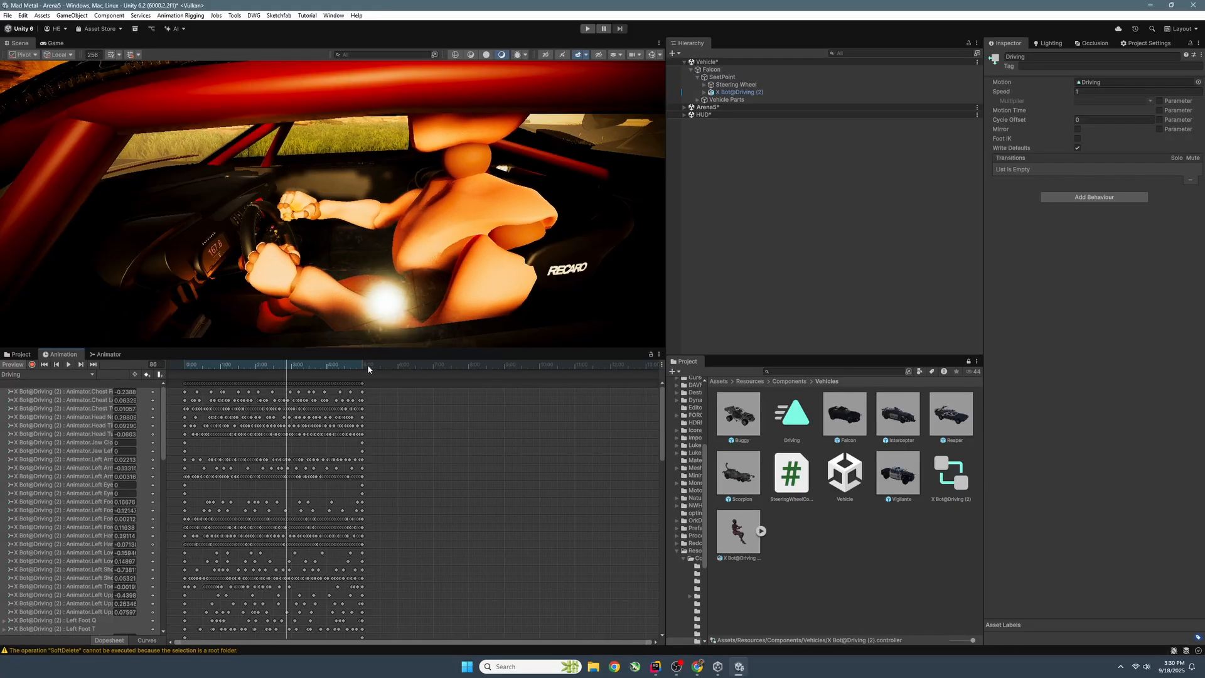
{"action": "left_click", "coordinate": [365, 364]}
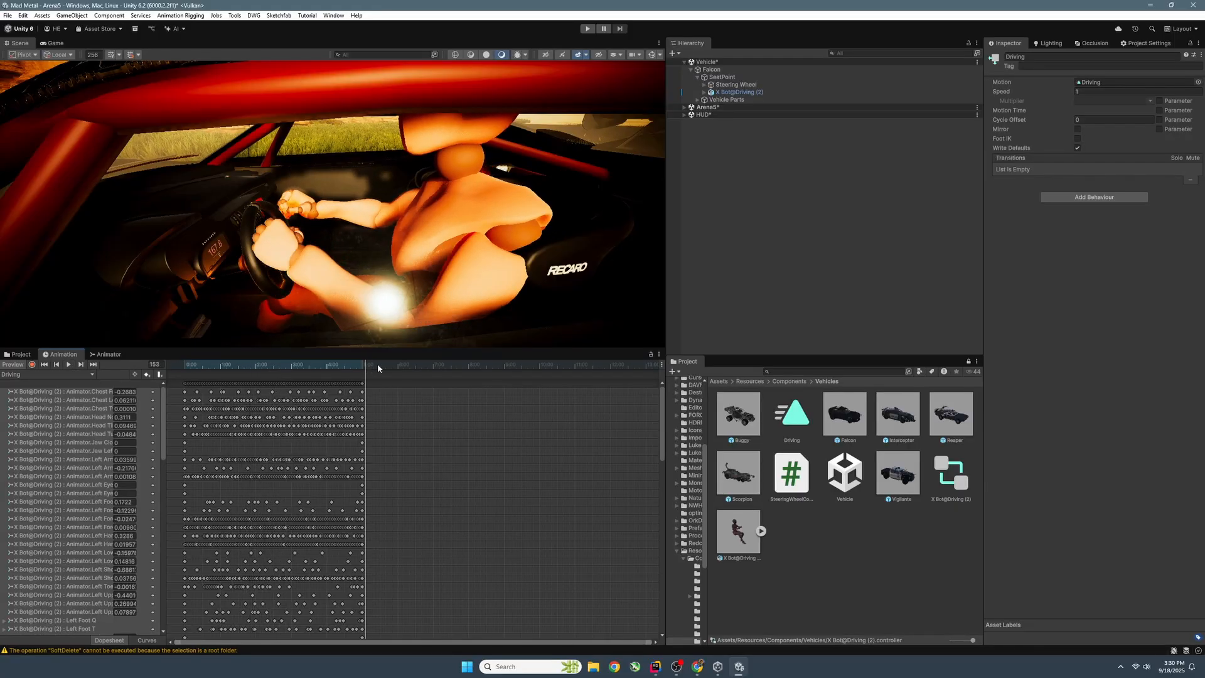
Lock the Animation window and run Rig Setup on the X Bot, locating its Rig 1 layer in the hierarchy.
{"action": "left_click", "coordinate": [651, 355]}
{"action": "left_click", "coordinate": [746, 93]}
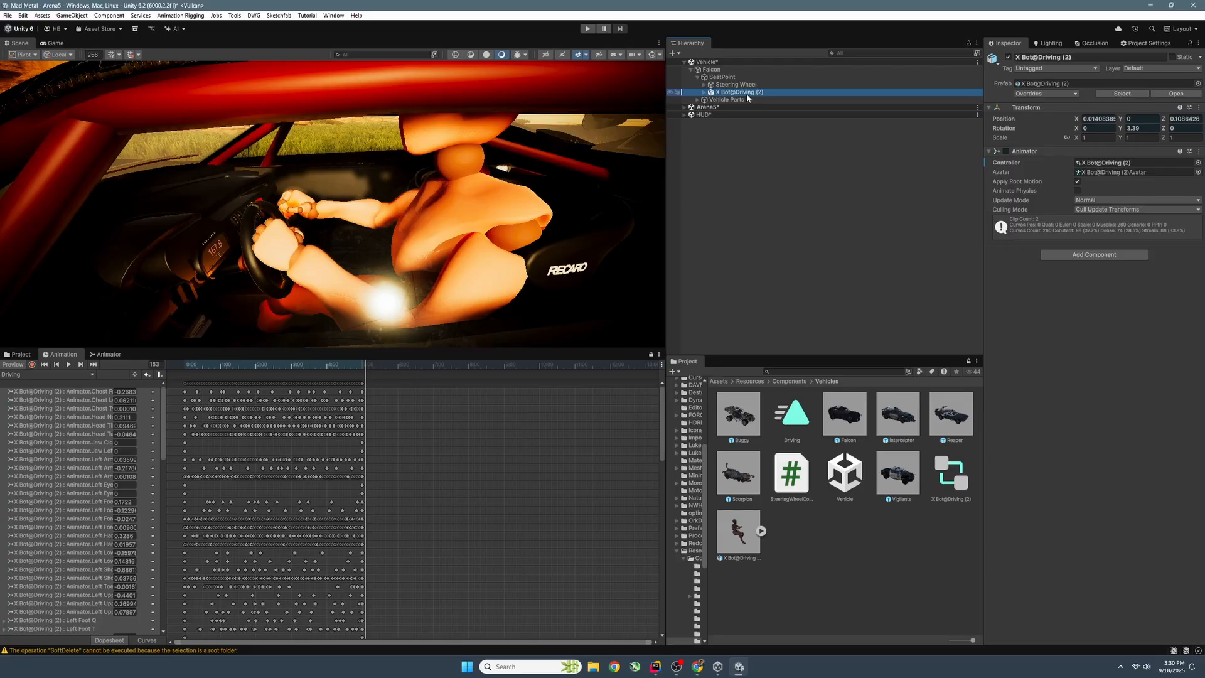
{"action": "left_click", "coordinate": [182, 16]}
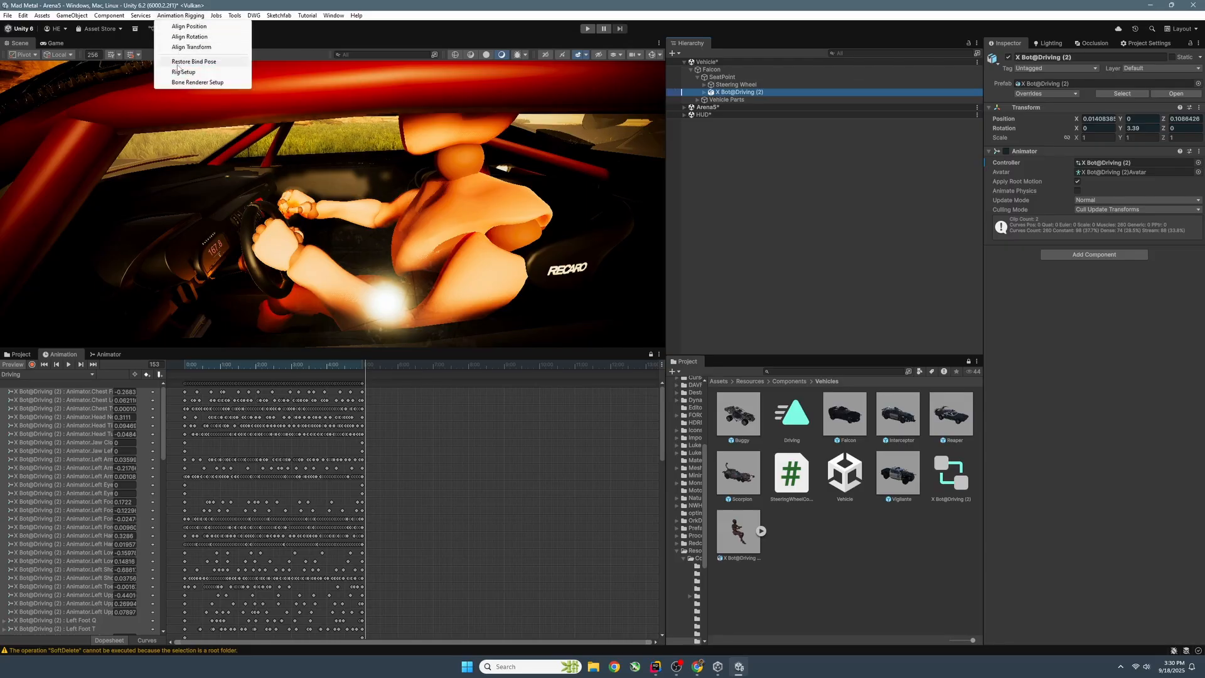
{"action": "left_click", "coordinate": [210, 74]}
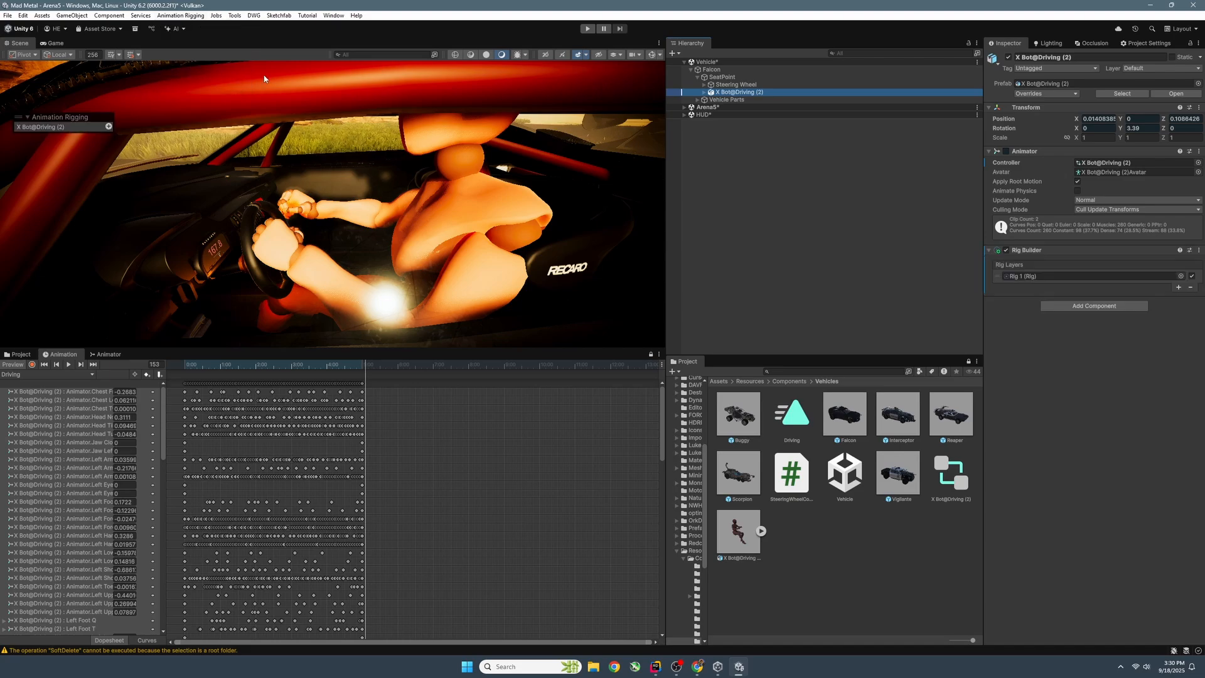
{"action": "left_click", "coordinate": [1029, 277]}
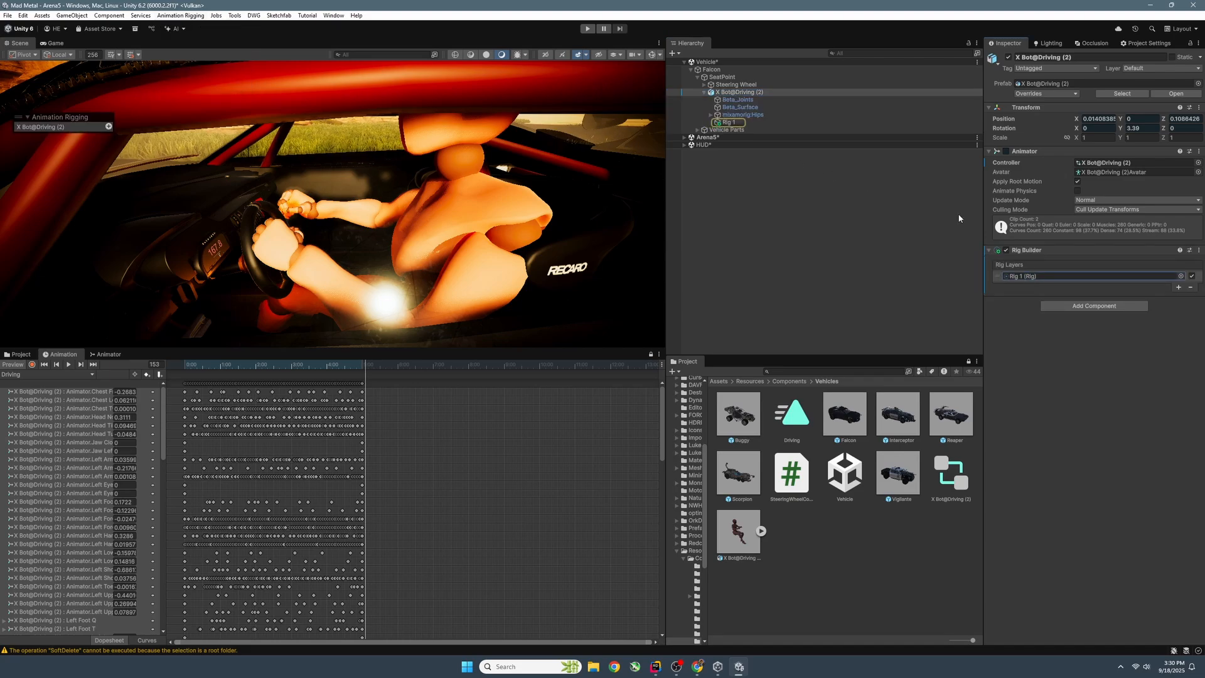
Create an empty child object named Left Hand IK under Rig 1 and add a Two Bone IK Constraint to it.
{"action": "left_click", "coordinate": [727, 123]}
{"action": "right_click", "coordinate": [731, 123]}
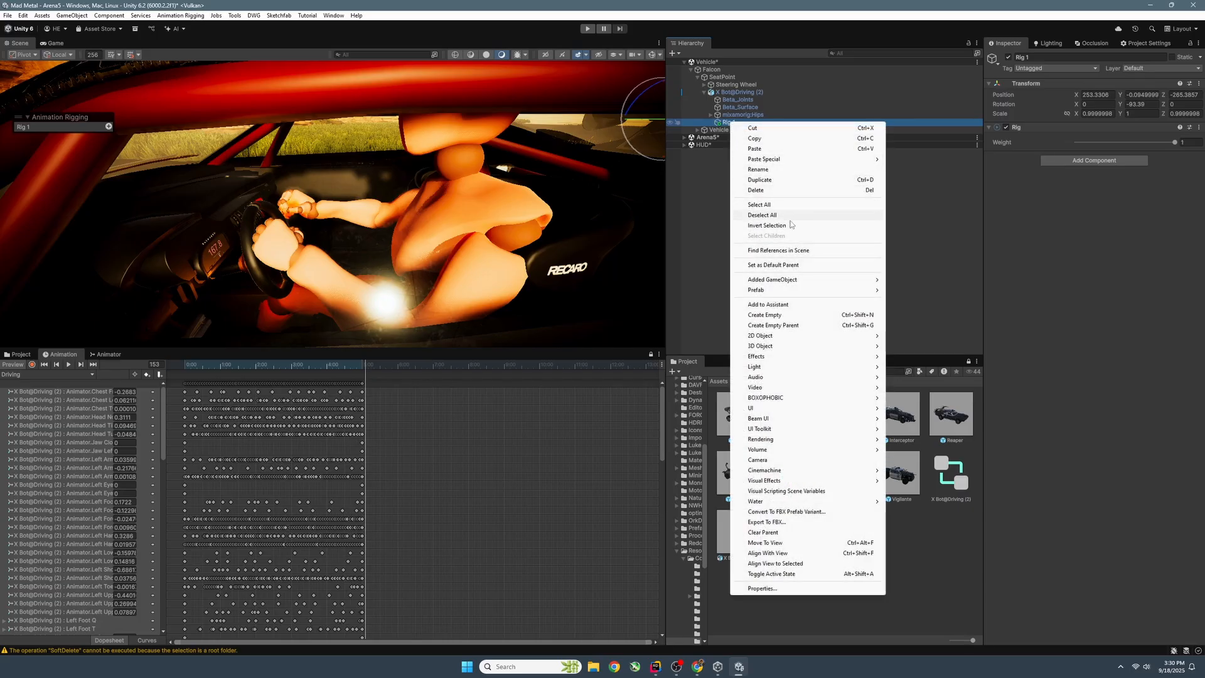
{"action": "left_click", "coordinate": [778, 314]}
{"action": "type", "text": "L"}
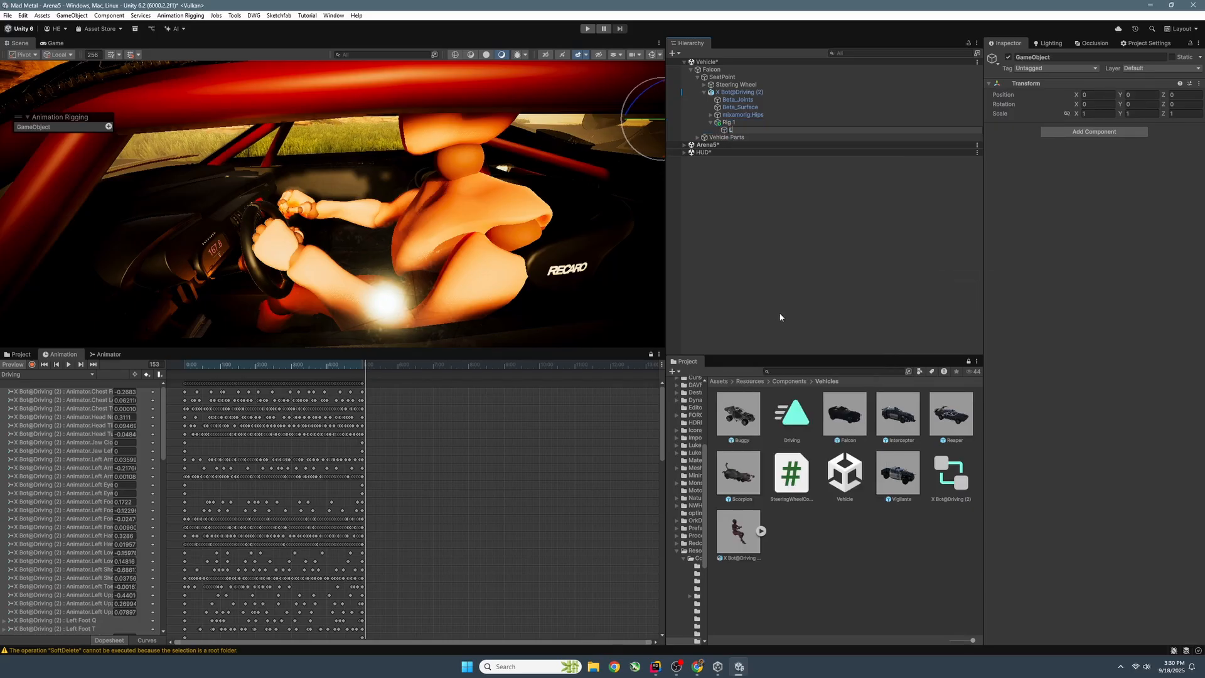
{"action": "type", "text": "eft Hand IK"}
{"action": "key", "text": "Return"}
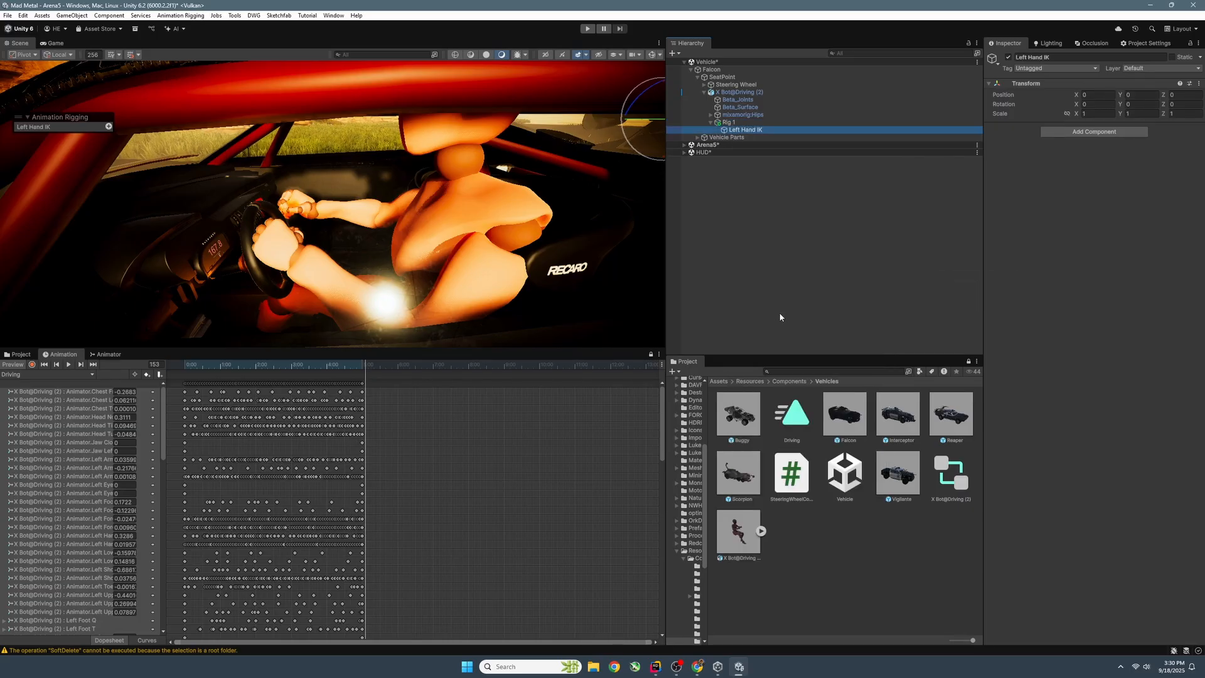
{"action": "left_click", "coordinate": [1095, 132]}
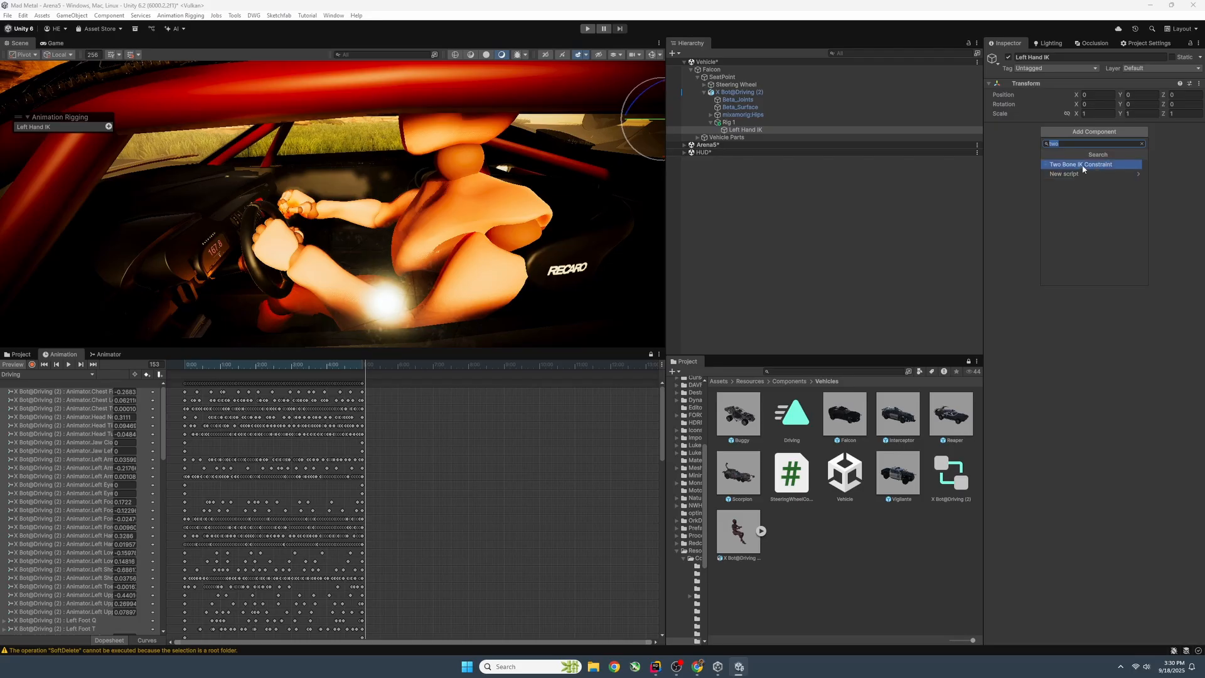
{"action": "left_click", "coordinate": [1072, 164]}
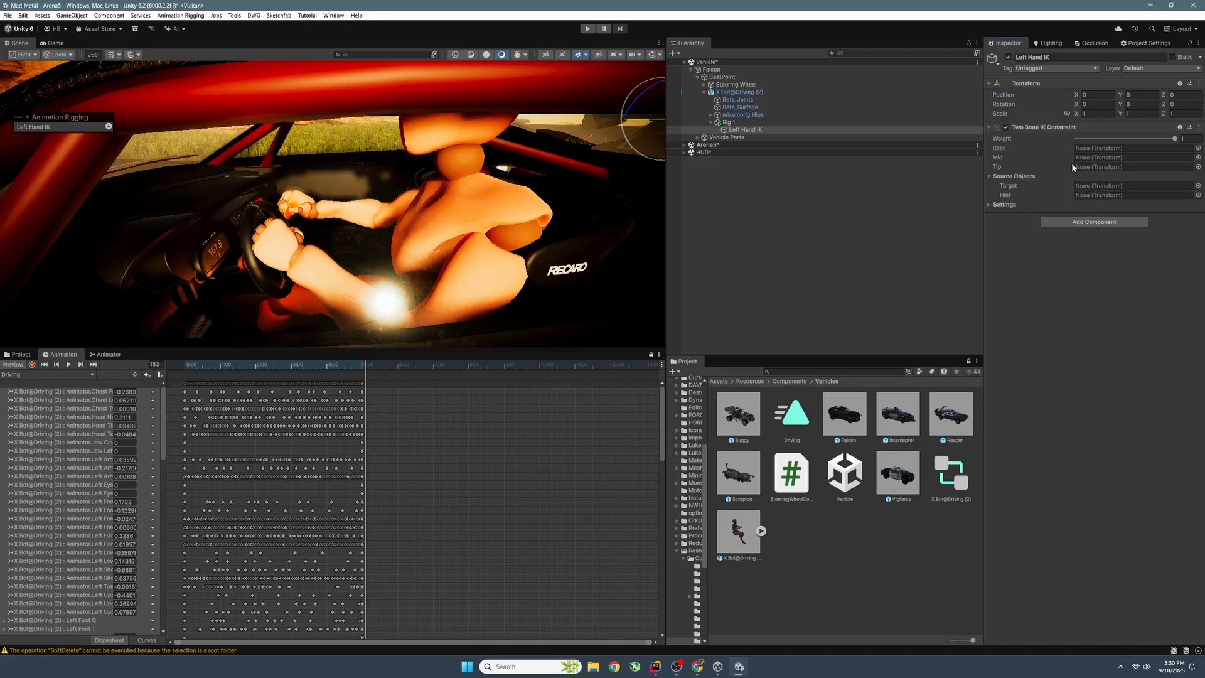
Assign the X Bot's LeftArm, LeftForeArm and LeftHand bones as root, mid and tip of the Left Hand IK constraint.
{"action": "left_click", "coordinate": [711, 115]}
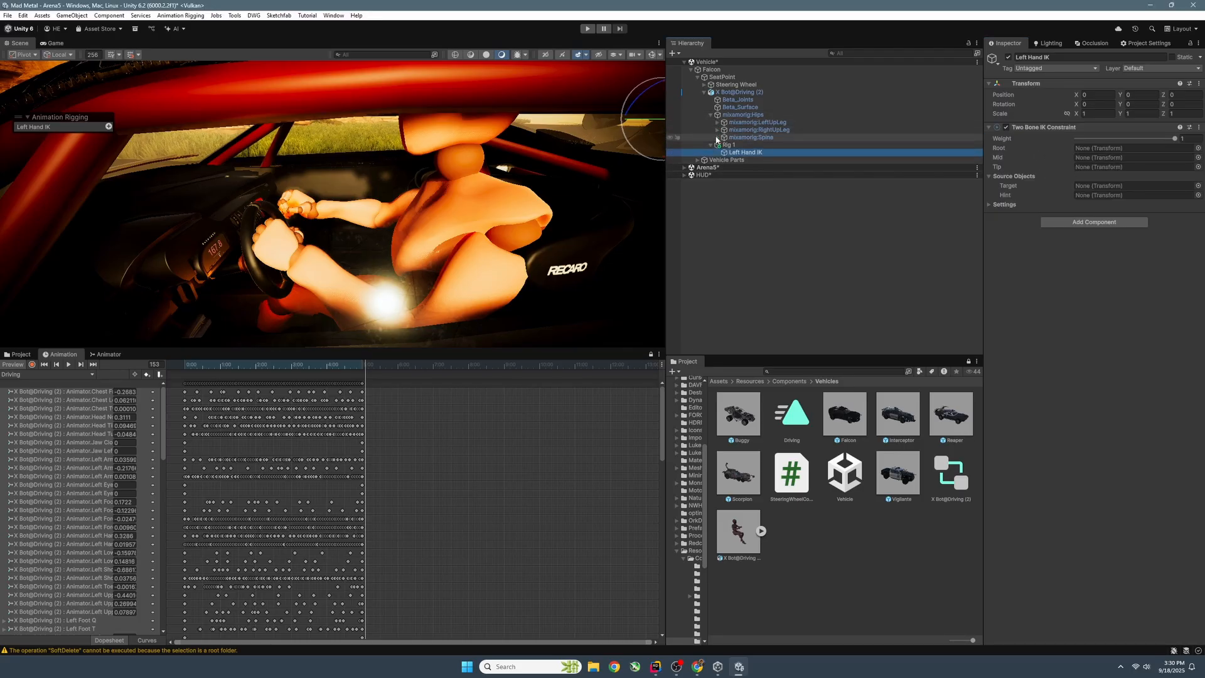
{"action": "left_click", "coordinate": [718, 138]}
{"action": "left_click", "coordinate": [724, 145]}
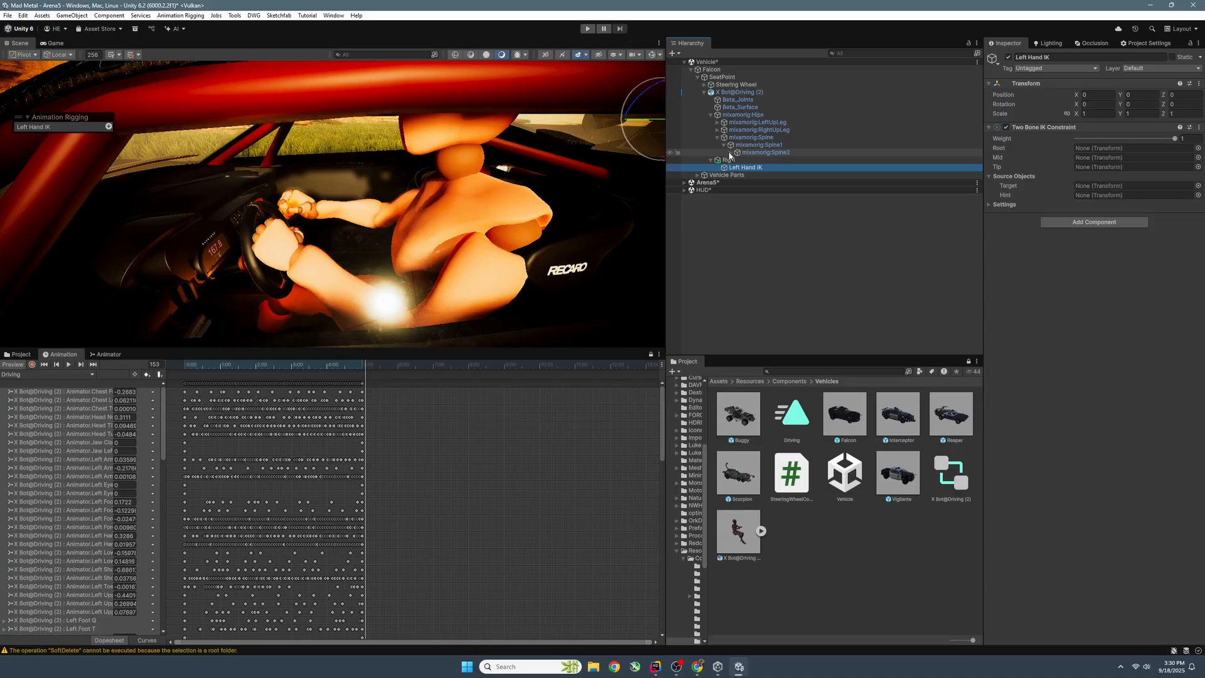
{"action": "left_click", "coordinate": [731, 153]}
{"action": "left_click", "coordinate": [738, 160]}
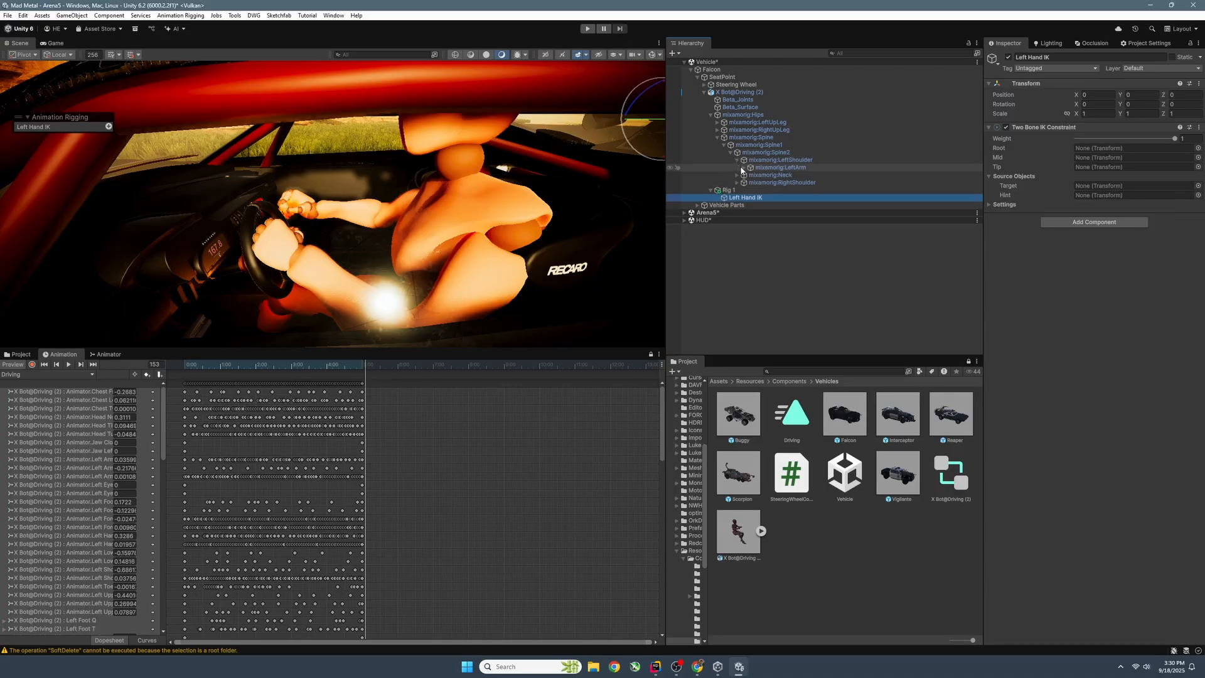
{"action": "left_click", "coordinate": [744, 167]}
{"action": "left_click", "coordinate": [751, 175]}
{"action": "left_click_drag", "start_coordinate": [780, 167], "coordinate": [1123, 148]}
{"action": "left_click_drag", "start_coordinate": [835, 180], "coordinate": [1105, 158]}
{"action": "left_click_drag", "start_coordinate": [808, 183], "coordinate": [1091, 165]}
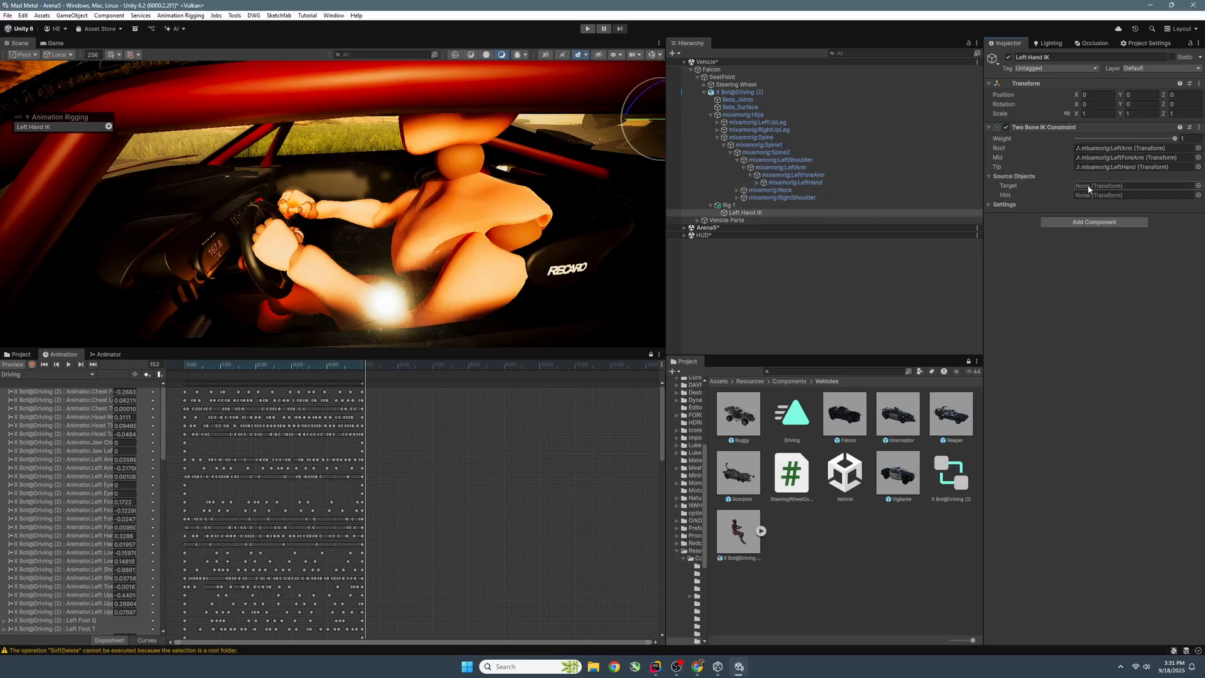
Create an empty Left Hand Target under Steering Wheel and assign it as the target of the Left Hand IK constraint.
{"action": "right_click", "coordinate": [730, 84]}
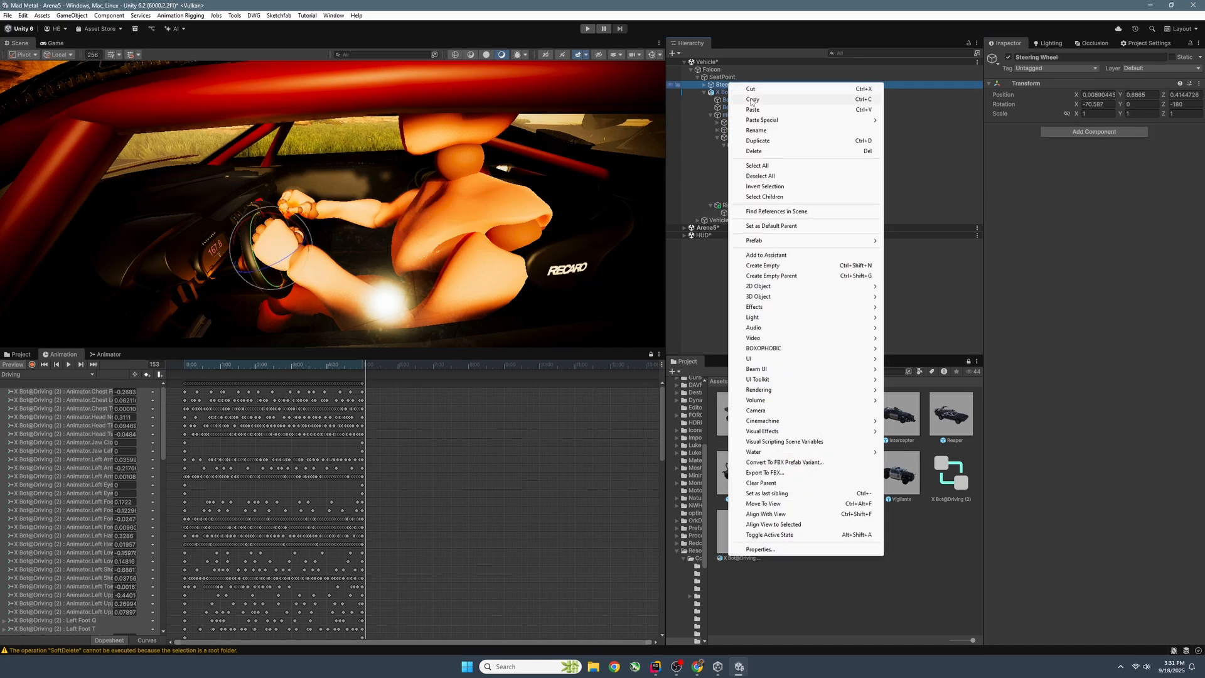
{"action": "left_click", "coordinate": [777, 266]}
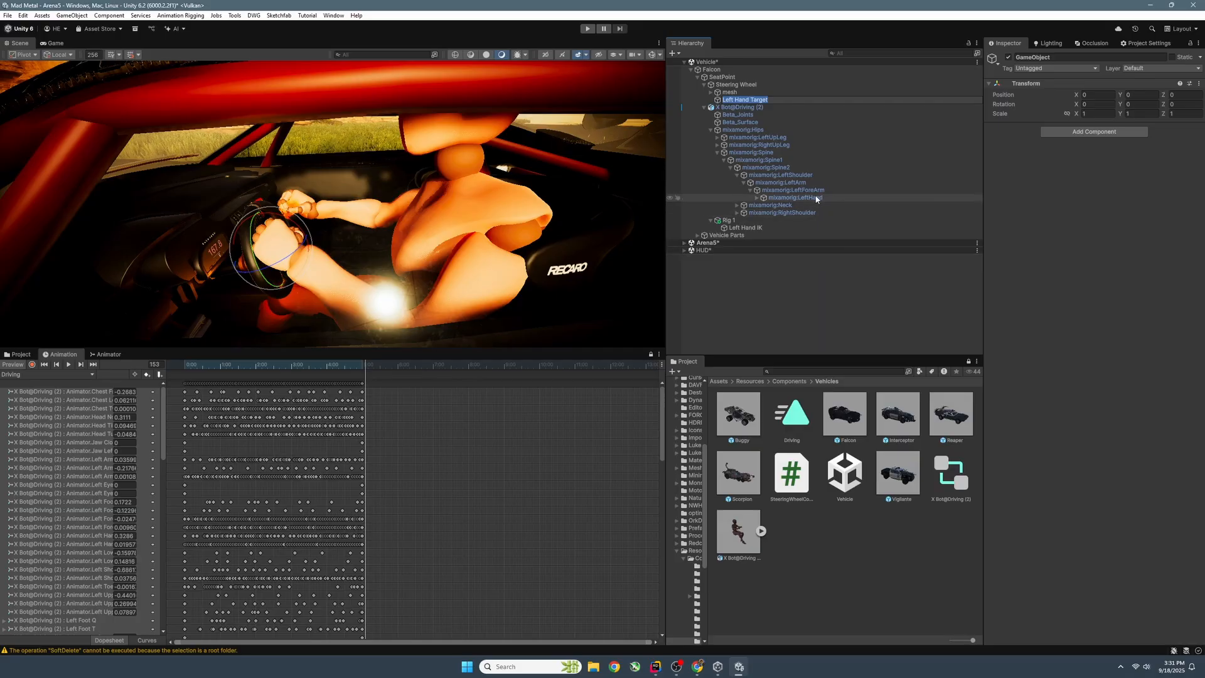
{"action": "left_click", "coordinate": [755, 228]}
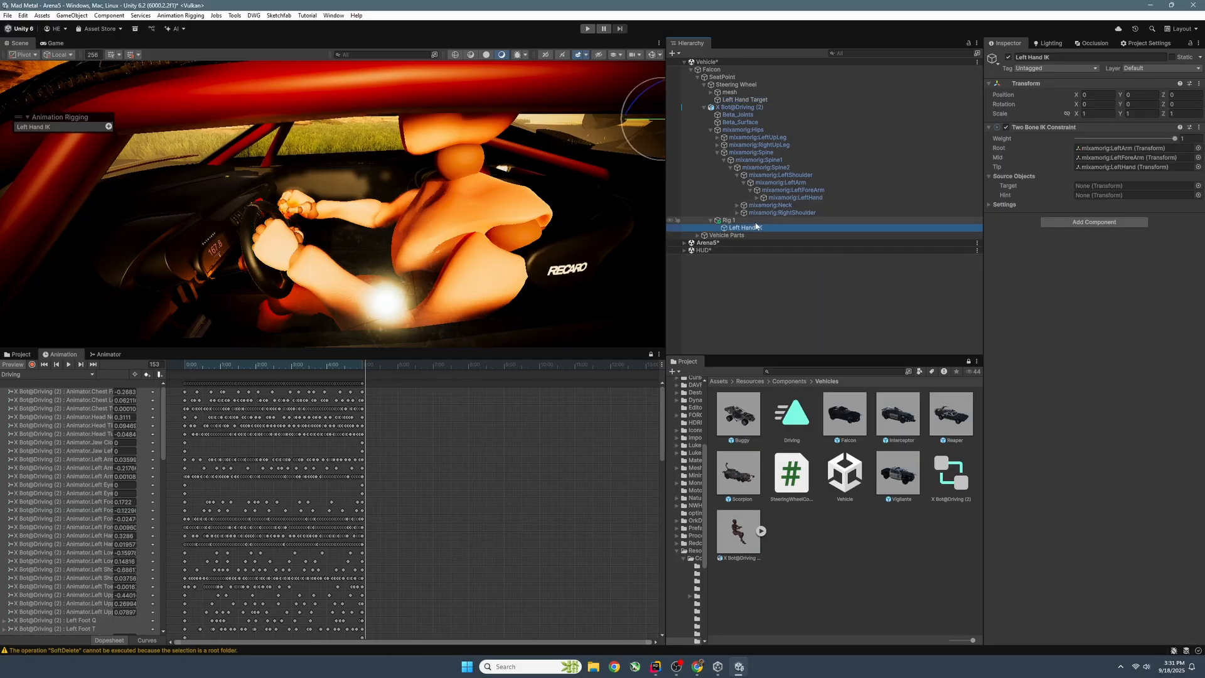
{"action": "left_click_drag", "start_coordinate": [764, 100], "coordinate": [1090, 189]}
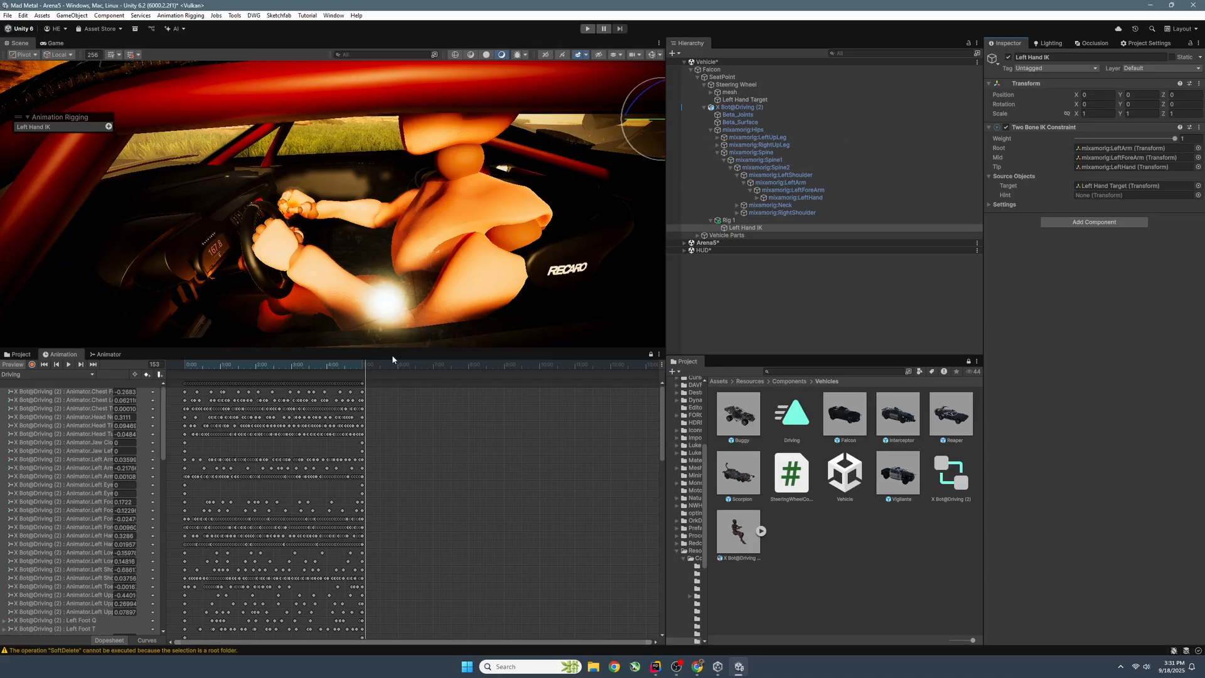
Run the scene in play mode with Left Hand Target selected to check the left hand's IK on the steering wheel.
{"action": "left_click_drag", "start_coordinate": [366, 366], "coordinate": [364, 366]}
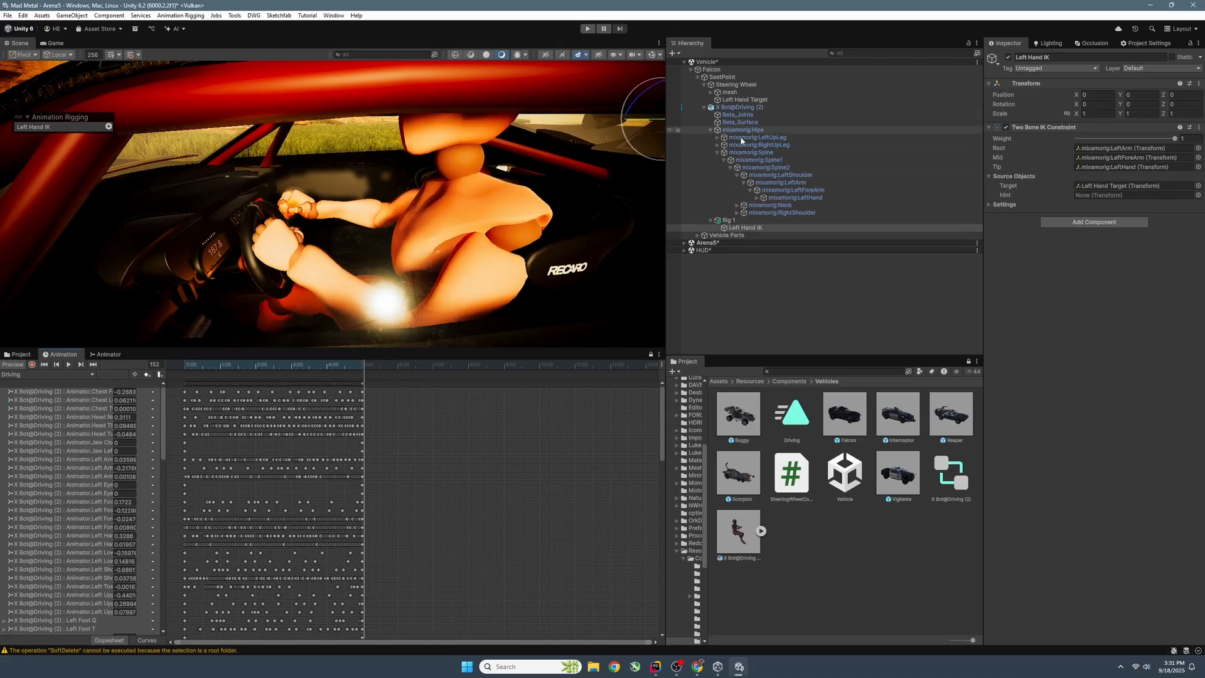
{"action": "left_click", "coordinate": [743, 100]}
{"action": "right_click_drag", "start_coordinate": [395, 217], "coordinate": [486, 217]}
{"action": "key", "text": "w"}
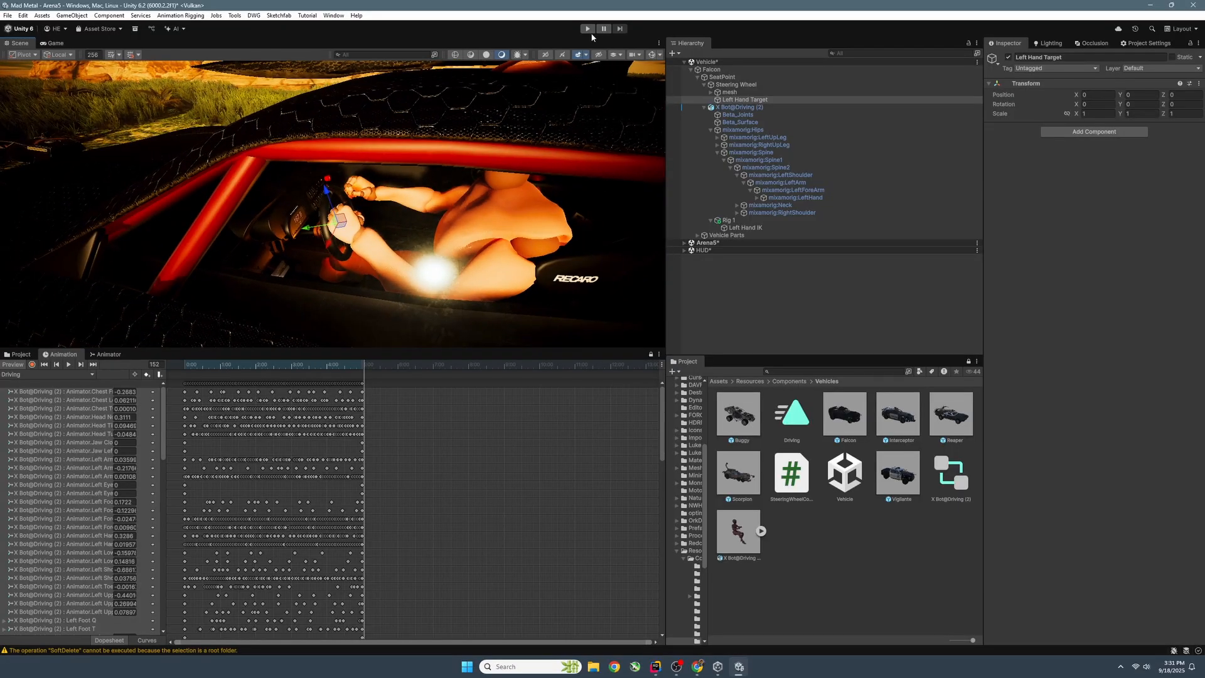
{"action": "left_click", "coordinate": [588, 29]}
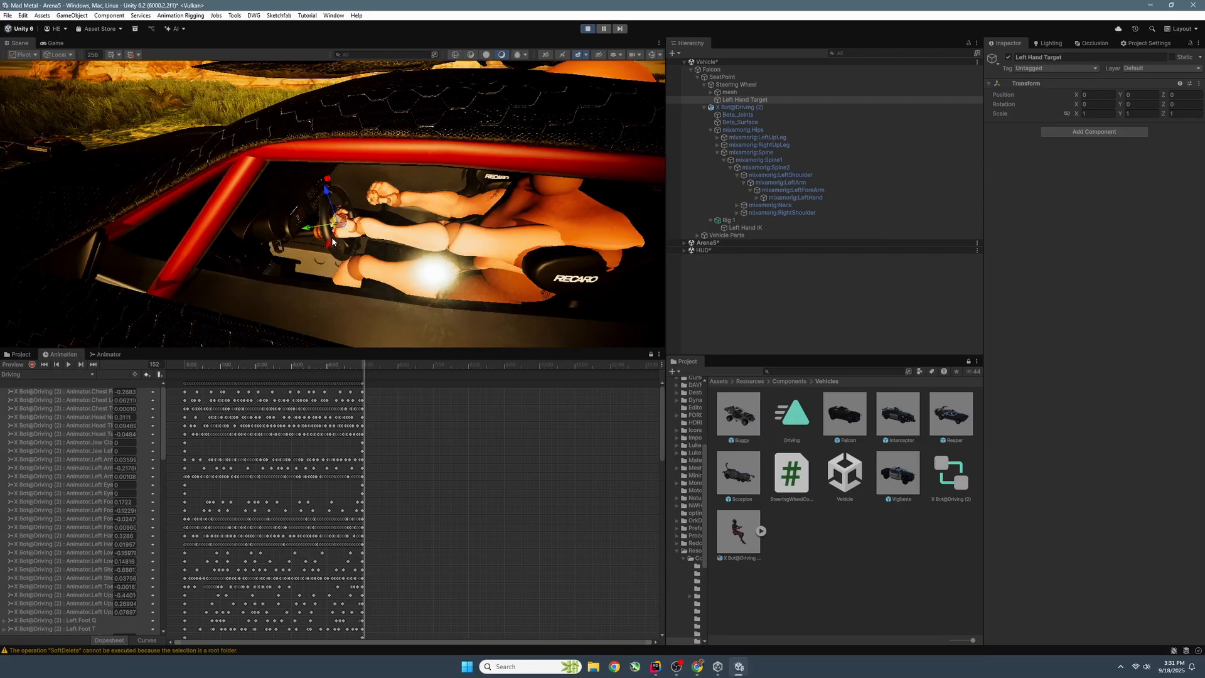
{"action": "right_click_drag", "start_coordinate": [366, 229], "coordinate": [487, 165]}
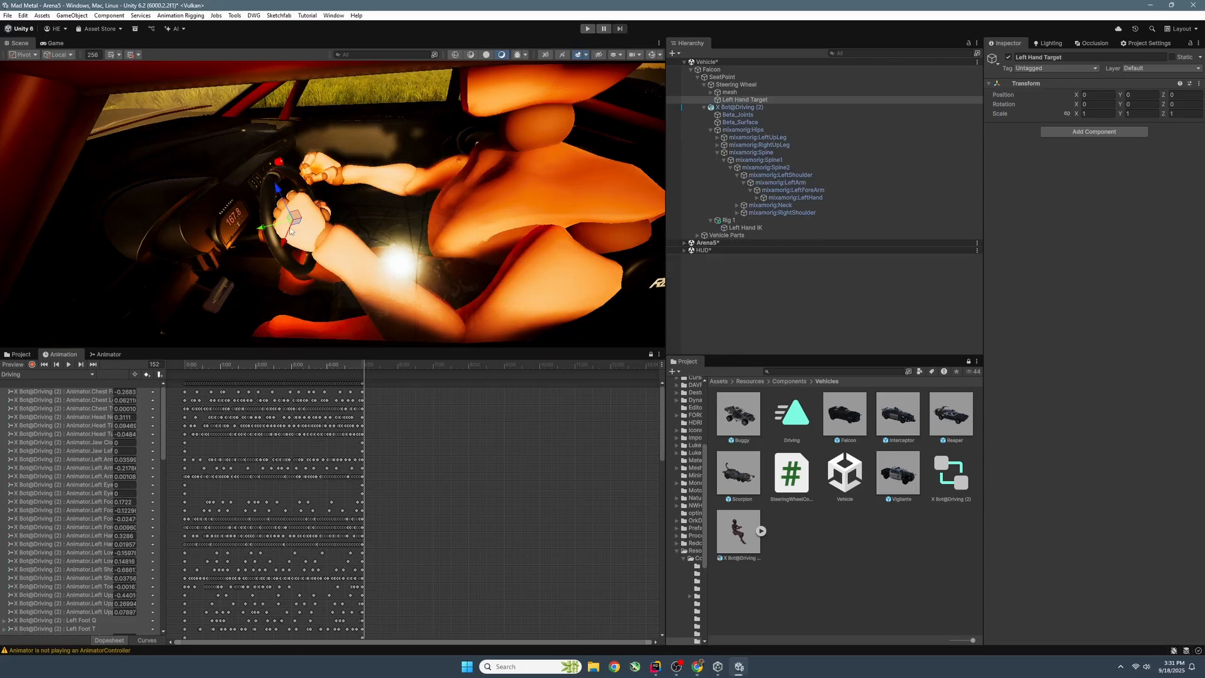
Place Left Hand Target on the steering wheel's left rim at about X 0.146, Y -0.059, Z 0.002, rotated about -103° in Y.
{"action": "left_click", "coordinate": [363, 370]}
{"action": "left_click_drag", "start_coordinate": [363, 368], "coordinate": [366, 368]}
{"action": "left_click_drag", "start_coordinate": [371, 244], "coordinate": [220, 257], "text": "alt"}
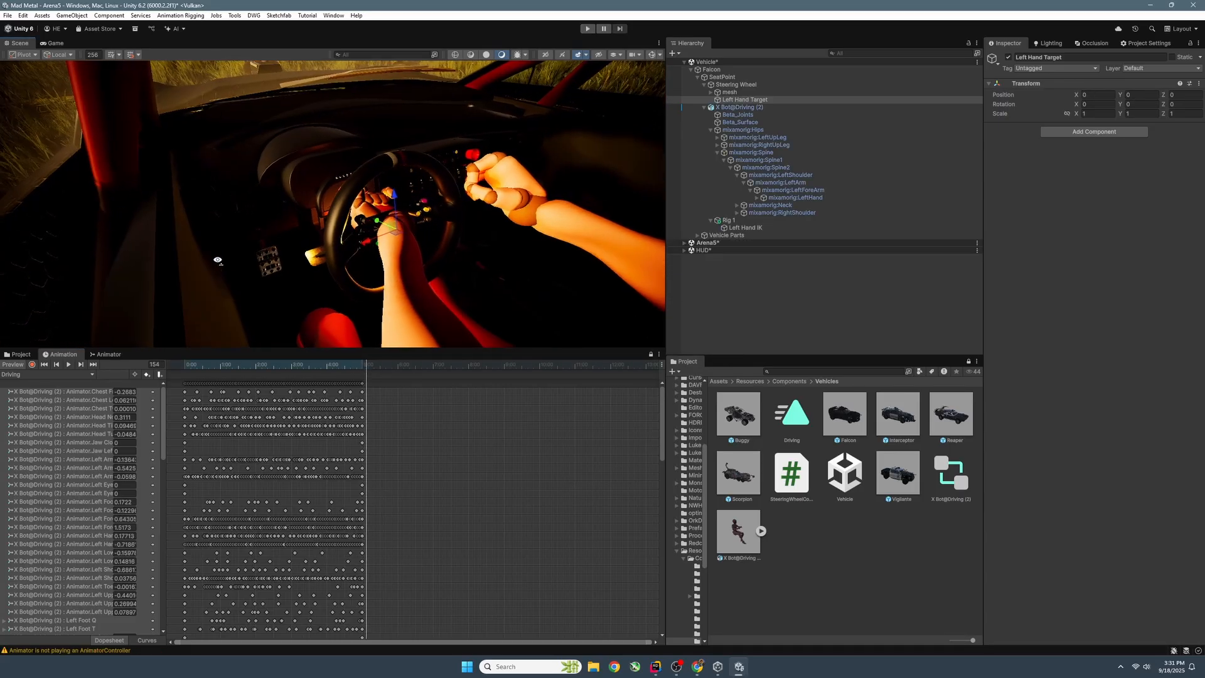
{"action": "left_click_drag", "start_coordinate": [385, 246], "coordinate": [336, 277]}
{"action": "key", "text": "e"}
{"action": "key", "text": "w"}
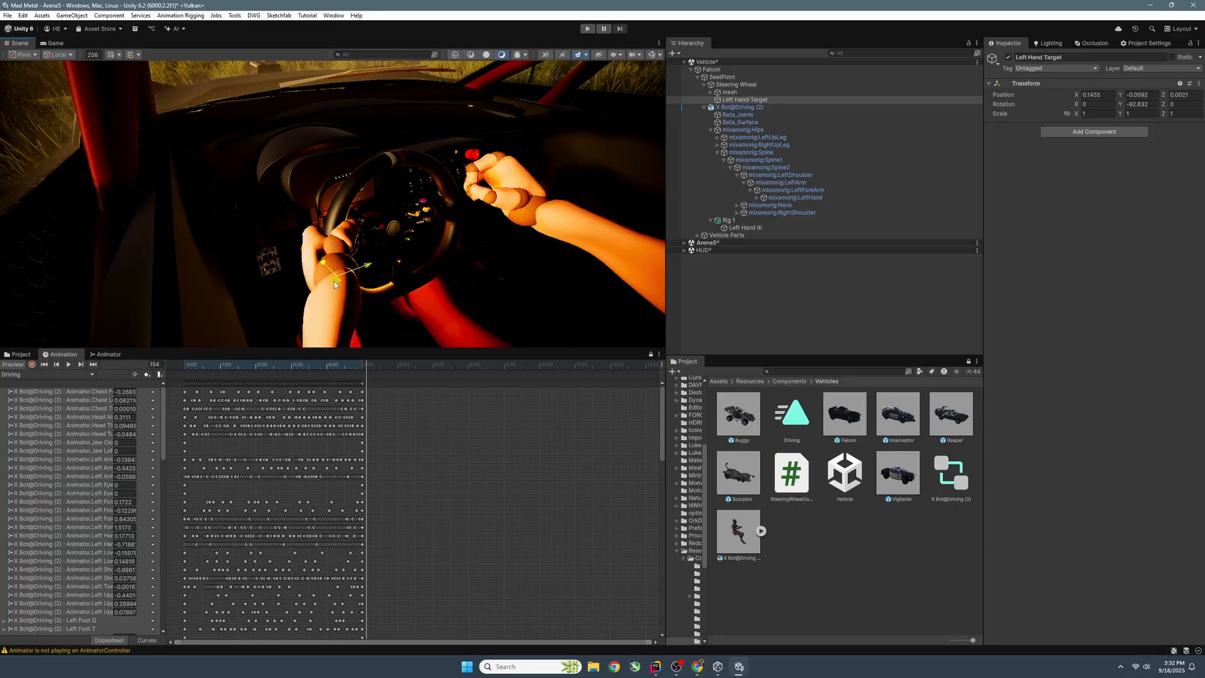
{"action": "right_click_drag", "start_coordinate": [336, 277], "coordinate": [76, 293]}
{"action": "key", "text": "e"}
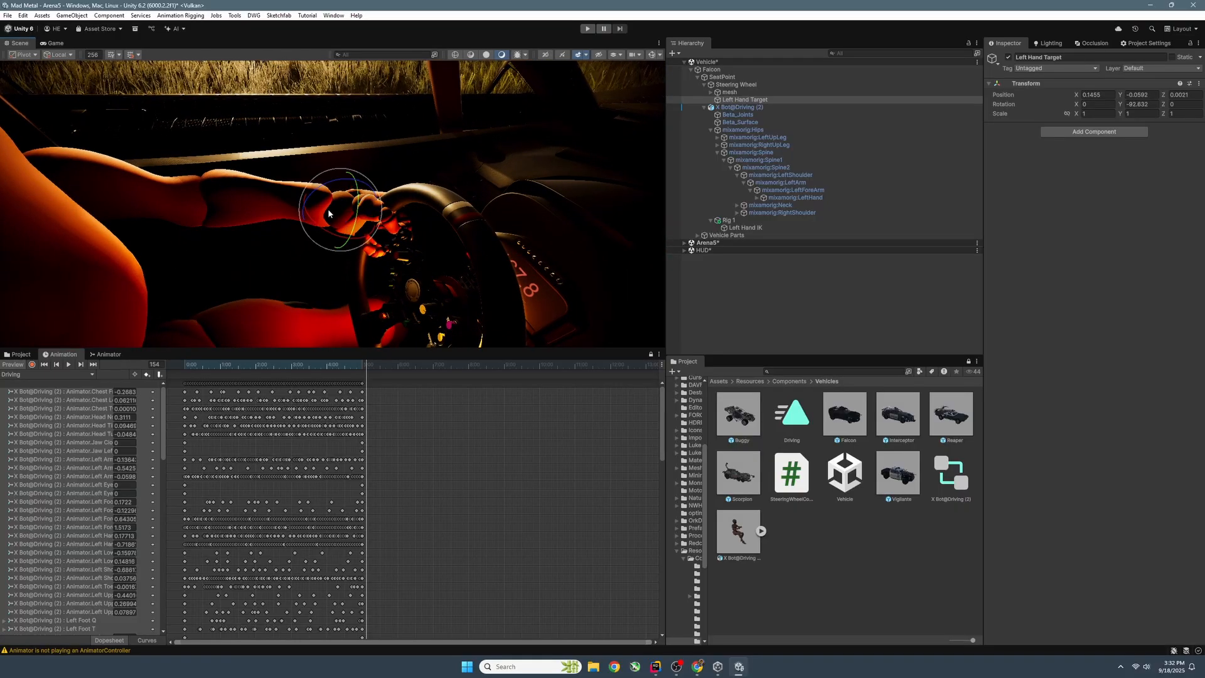
{"action": "left_click_drag", "start_coordinate": [357, 200], "coordinate": [355, 205]}
{"action": "right_click_drag", "start_coordinate": [353, 209], "coordinate": [534, 245]}
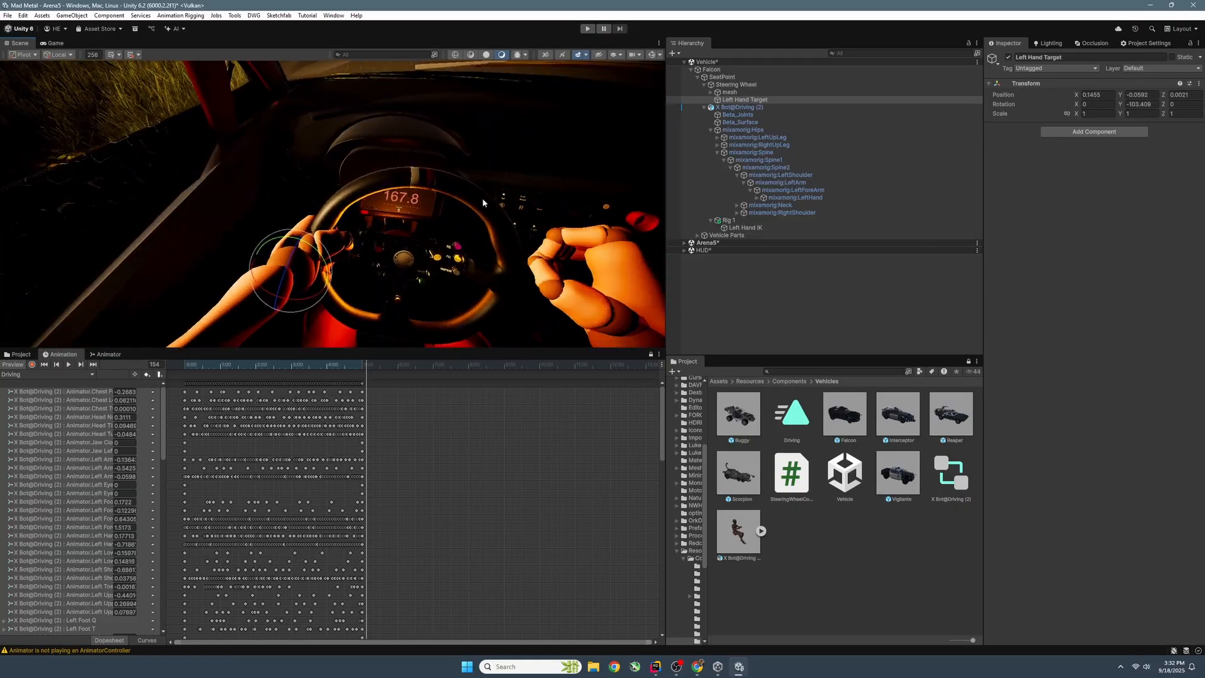
Rotate the Steering Wheel to test whether the left hand follows the rim, and undo the rotation.
{"action": "left_click", "coordinate": [753, 92]}
{"action": "left_click", "coordinate": [755, 85]}
{"action": "left_click_drag", "start_coordinate": [412, 270], "coordinate": [431, 239]}
{"action": "key", "text": "ctrl+z"}
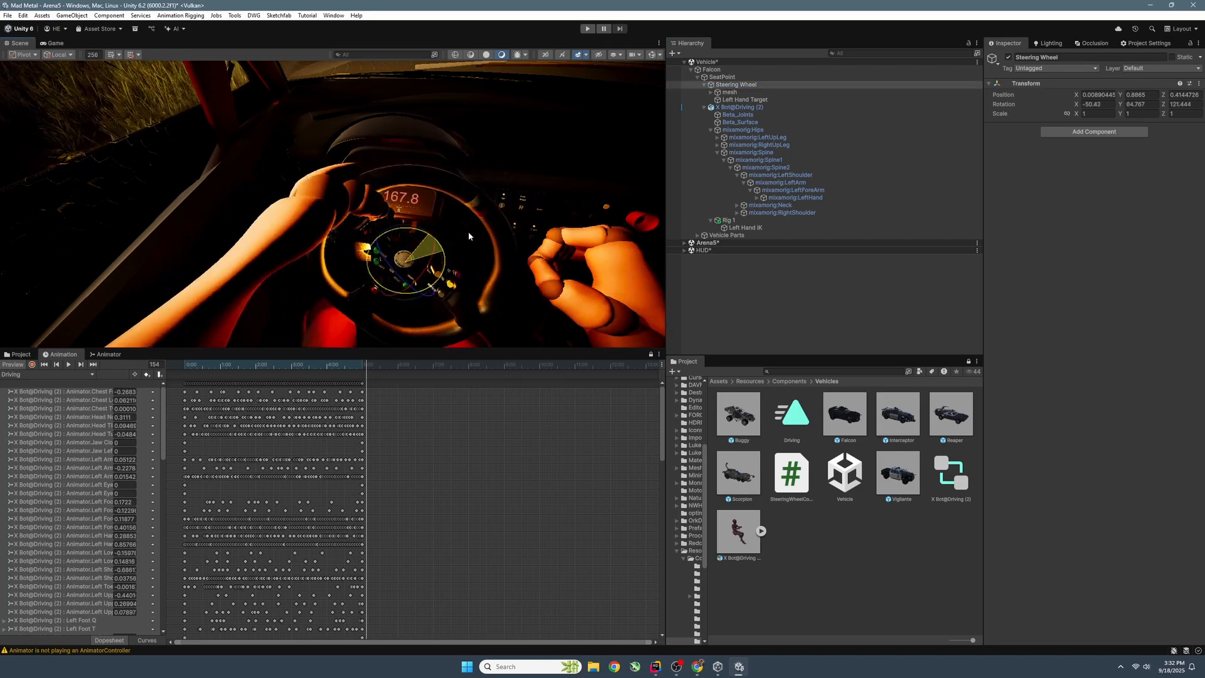
{"action": "mouse_move", "coordinate": [413, 241]}
{"action": "left_mouse_down"}
{"action": "mouse_move", "coordinate": [445, 264]}
{"action": "mouse_move", "coordinate": [424, 239]}
{"action": "left_mouse_up"}
{"action": "right_click_drag", "start_coordinate": [449, 232], "coordinate": [771, 213]}
{"action": "key", "text": "s"}
{"action": "key", "text": "w"}
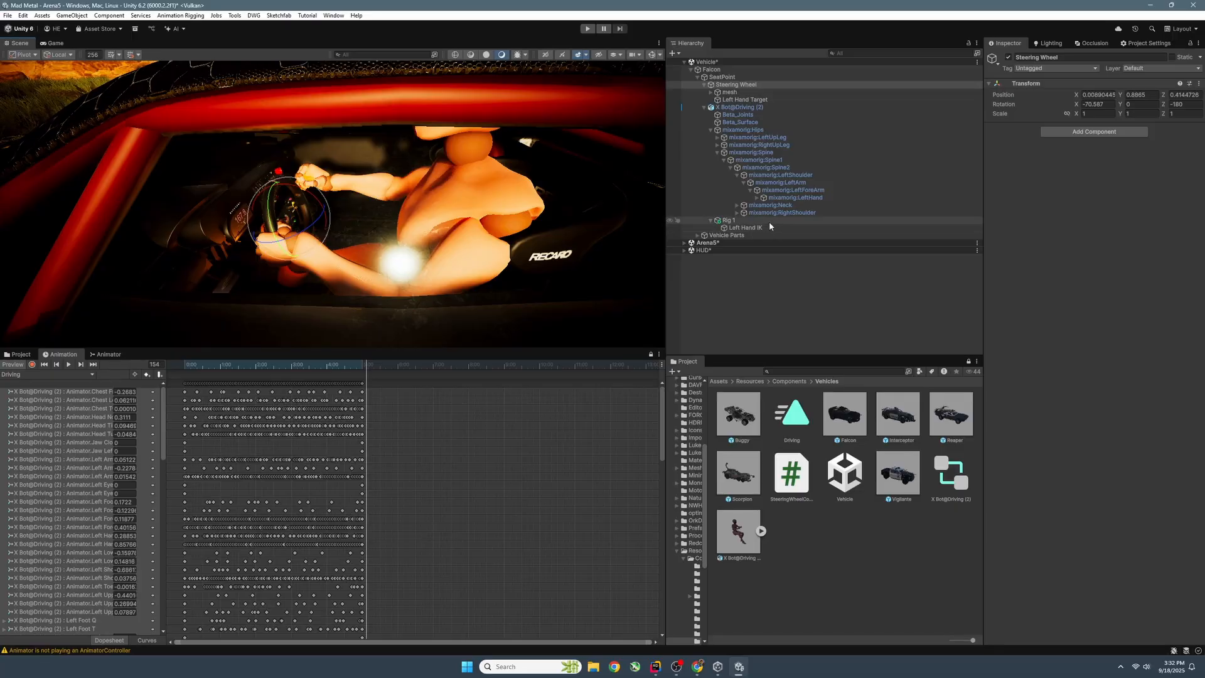
Duplicate Rig 1 under the X Bot and rename the copy Rig 2.
{"action": "left_click", "coordinate": [770, 221]}
{"action": "key", "text": "ctrl+d"}
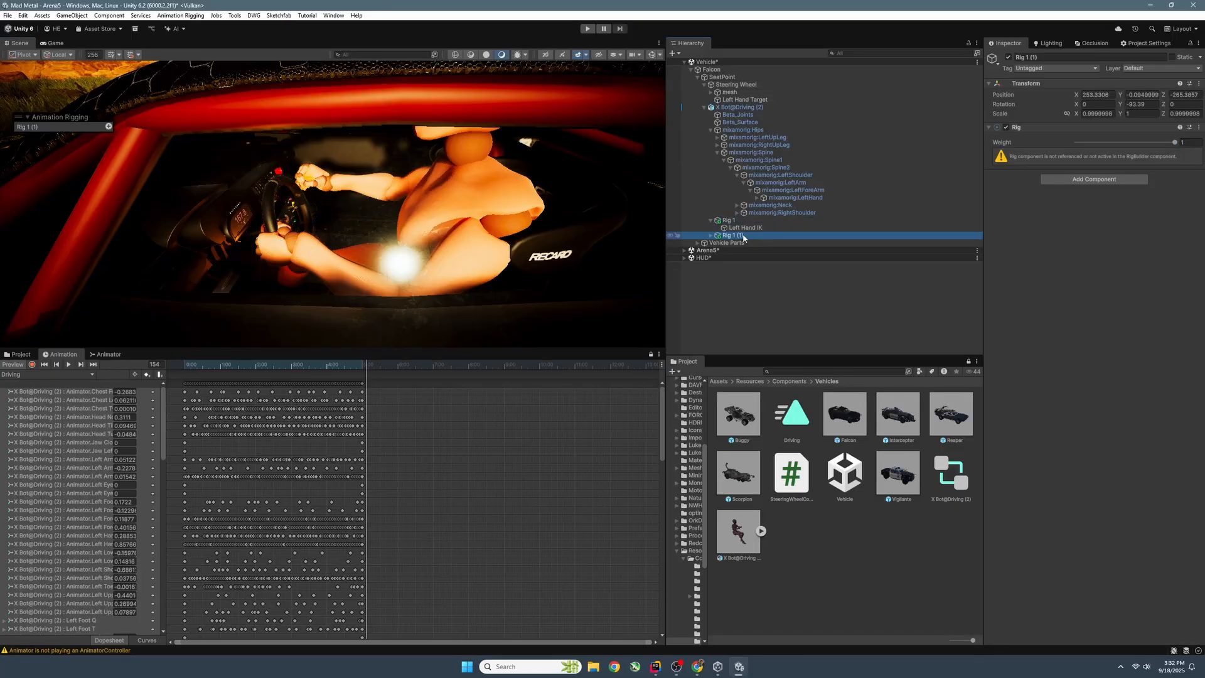
{"action": "left_click", "coordinate": [710, 236]}
{"action": "left_click", "coordinate": [733, 236]}
{"action": "type", "text": "Rig 2"}
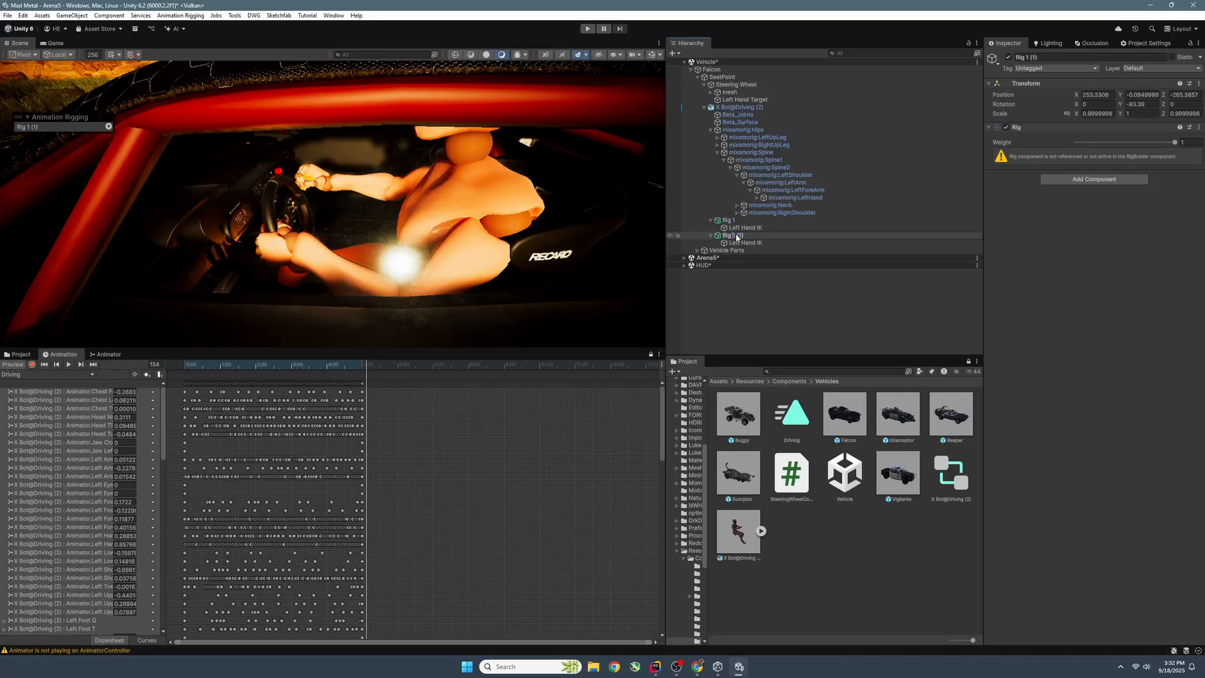
{"action": "key", "text": "Return"}
Rename the Left Hand IK object under Rig 2 to Right Hand IK.
{"action": "left_click", "coordinate": [737, 245]}
{"action": "left_click", "coordinate": [737, 244]}
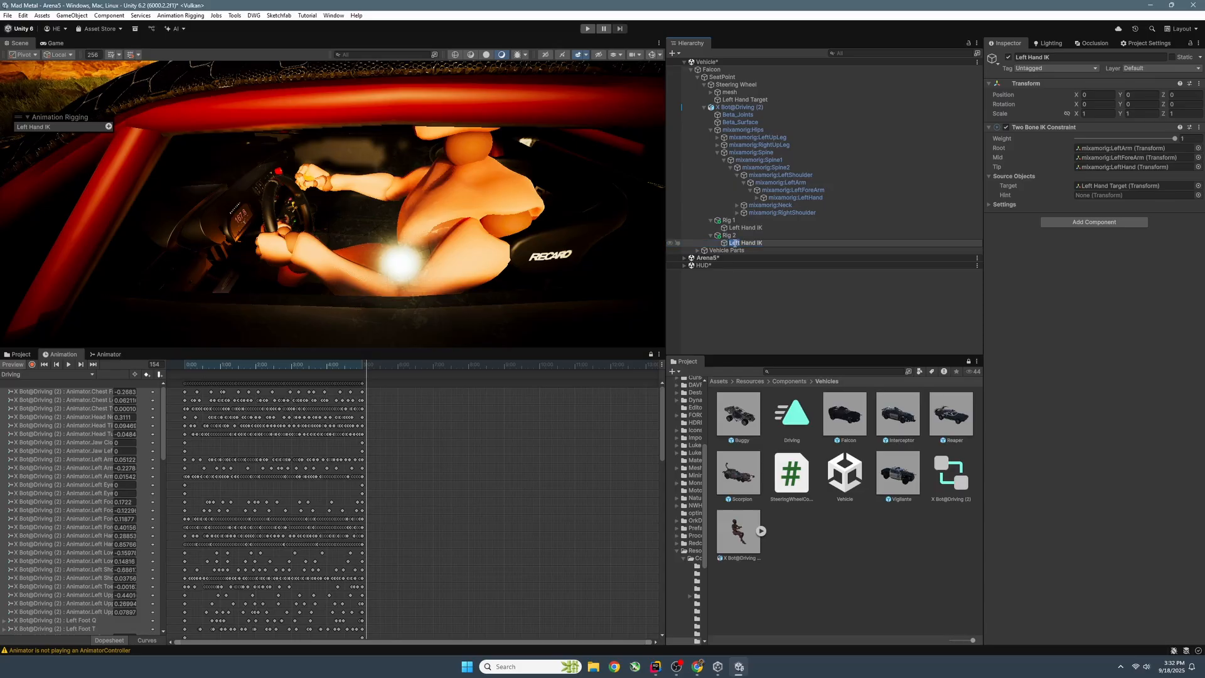
{"action": "type", "text": "Right"}
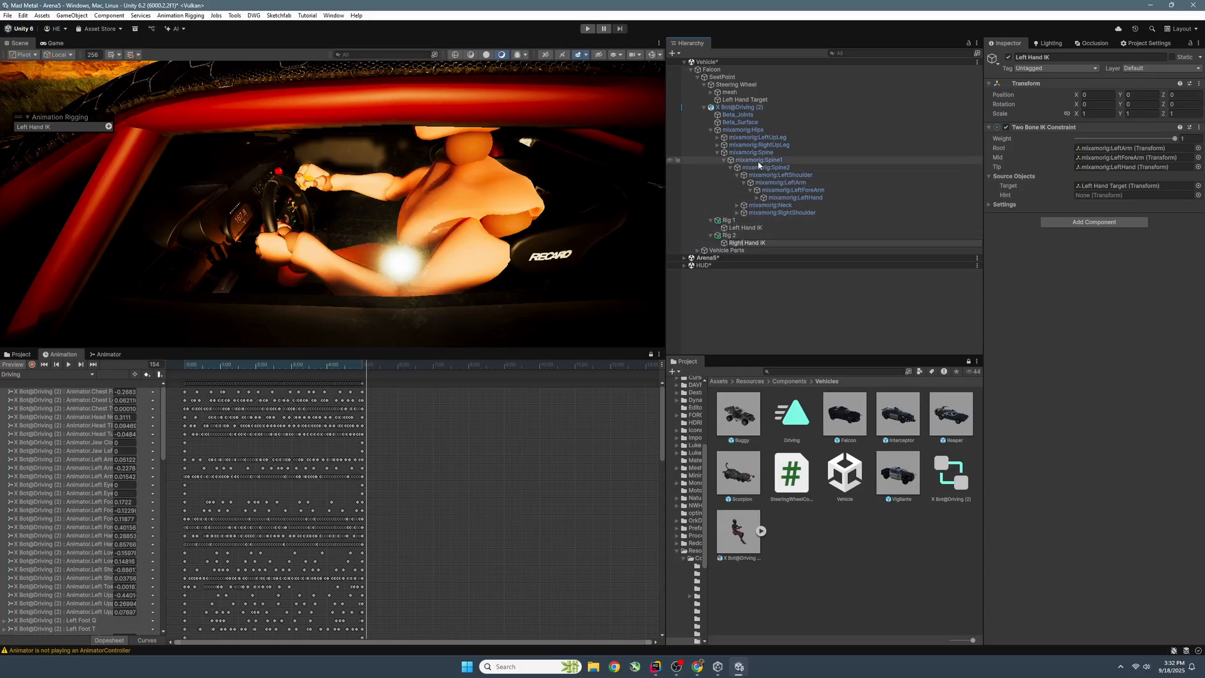
Add a second rig layer to the X Bot's Rig Builder and assign Rig 2 to it.
{"action": "left_click", "coordinate": [748, 106]}
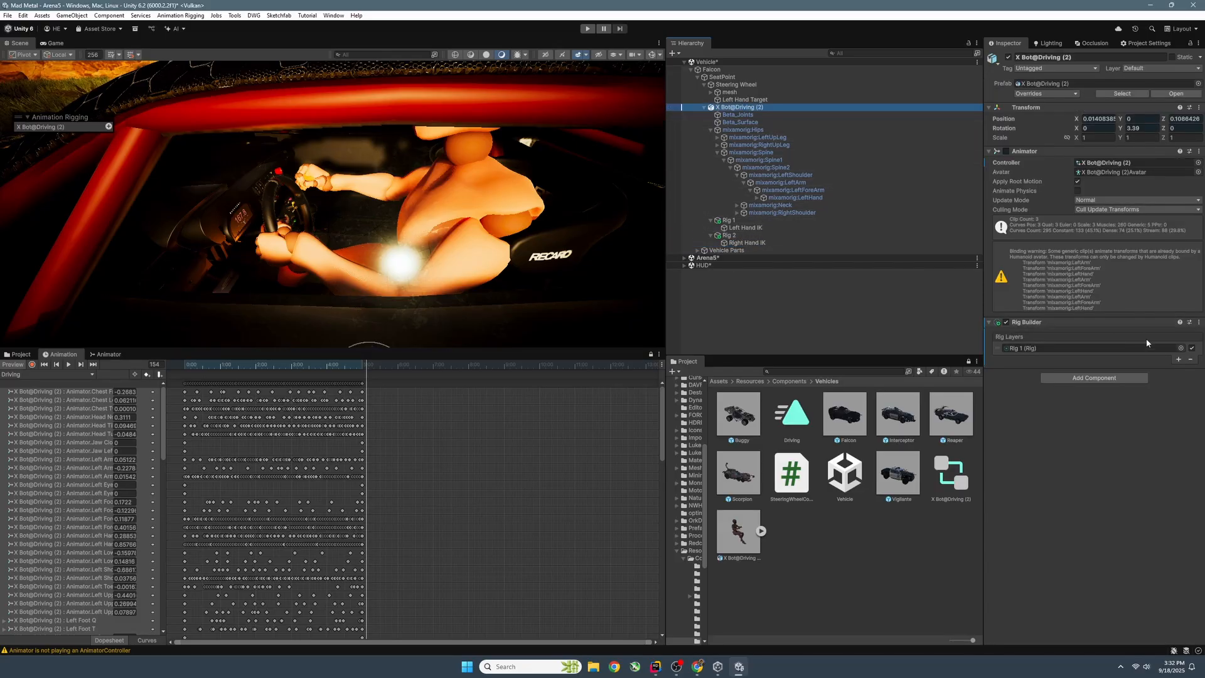
{"action": "left_click", "coordinate": [1179, 359]}
{"action": "left_click_drag", "start_coordinate": [729, 236], "coordinate": [1041, 349]}
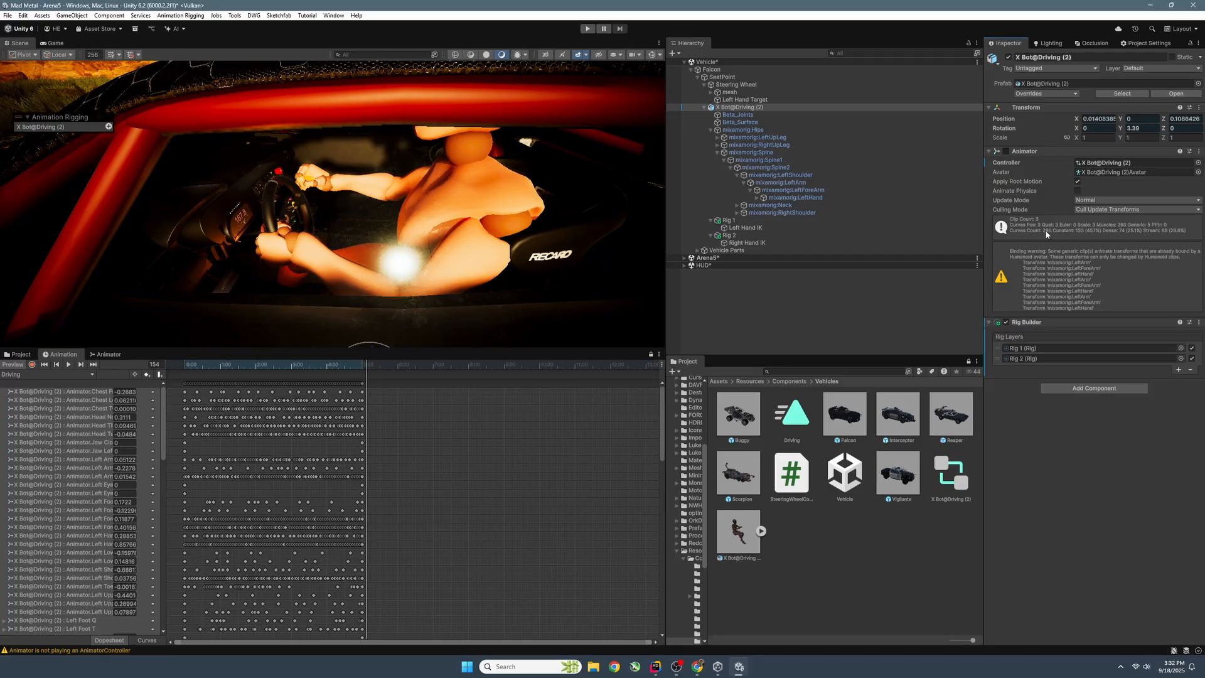
Duplicate Left Hand Target under the Steering Wheel and rename the copy Right Hand Target.
{"action": "left_click", "coordinate": [758, 100]}
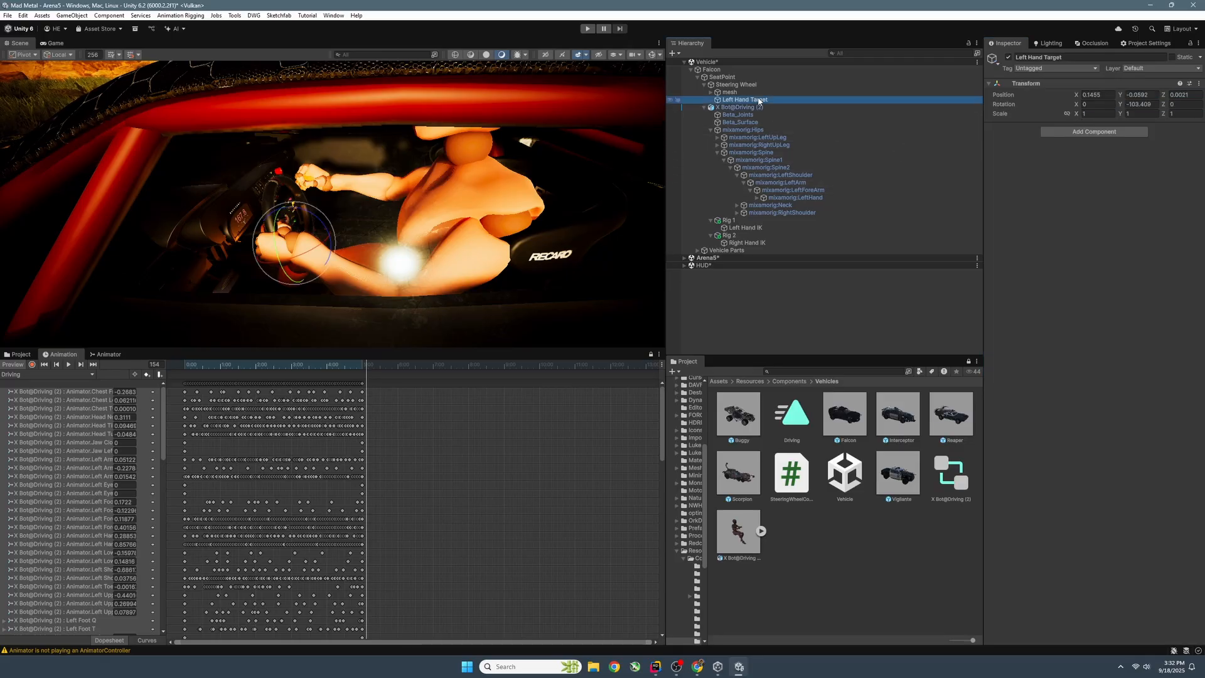
{"action": "key", "text": "ctrl+d"}
{"action": "key", "text": "F2"}
{"action": "left_click", "coordinate": [724, 108]}
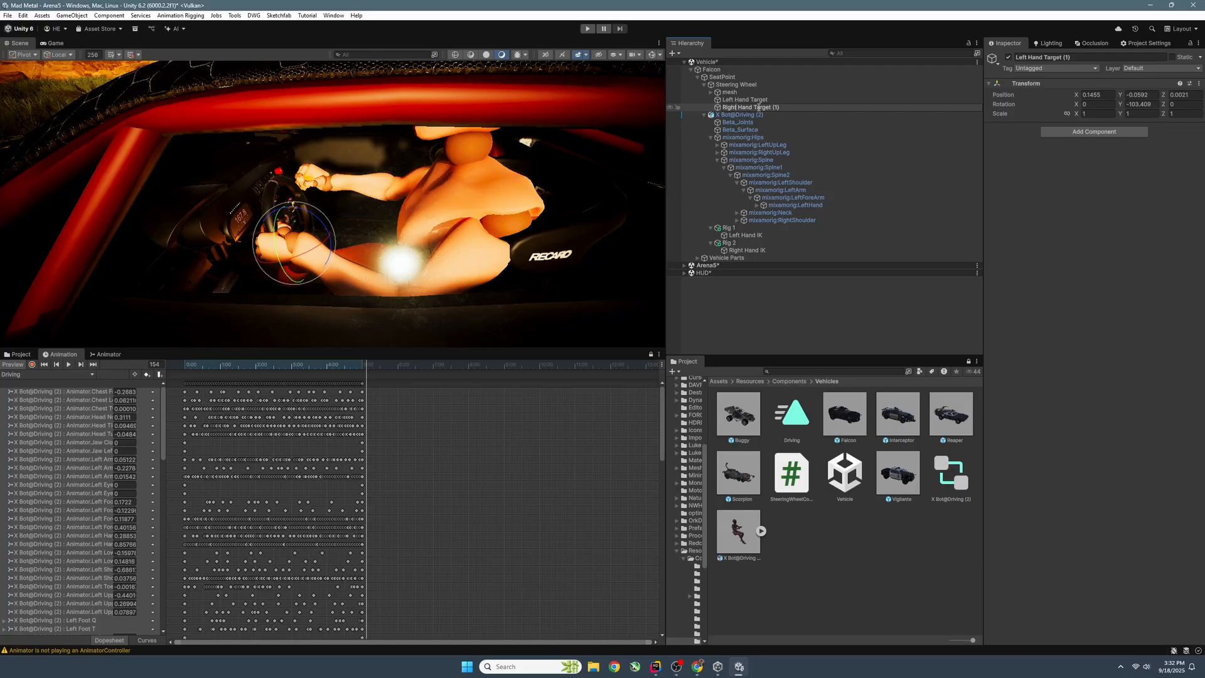
{"action": "key", "text": "BackSpace"}
{"action": "left_click", "coordinate": [820, 138]}
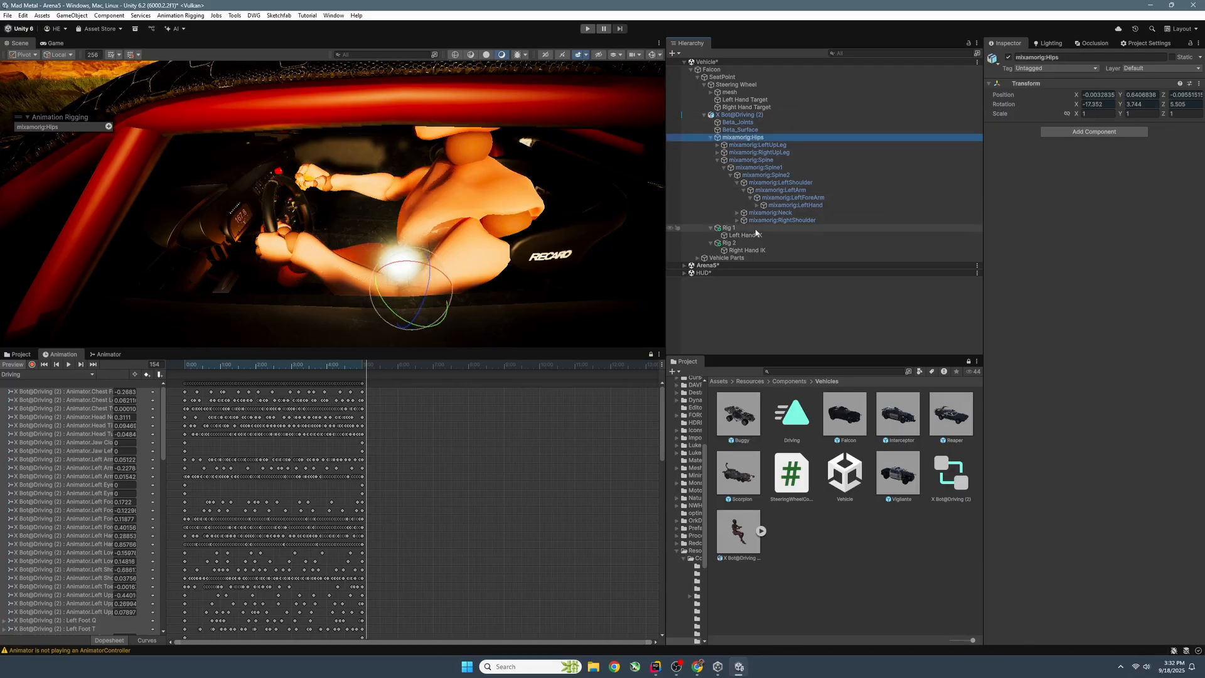
Set Right Hand IK's root, mid and tip to mixamorig:RightArm, RightForeArm and RightHand, and its target to Right Hand Target.
{"action": "left_click", "coordinate": [748, 251]}
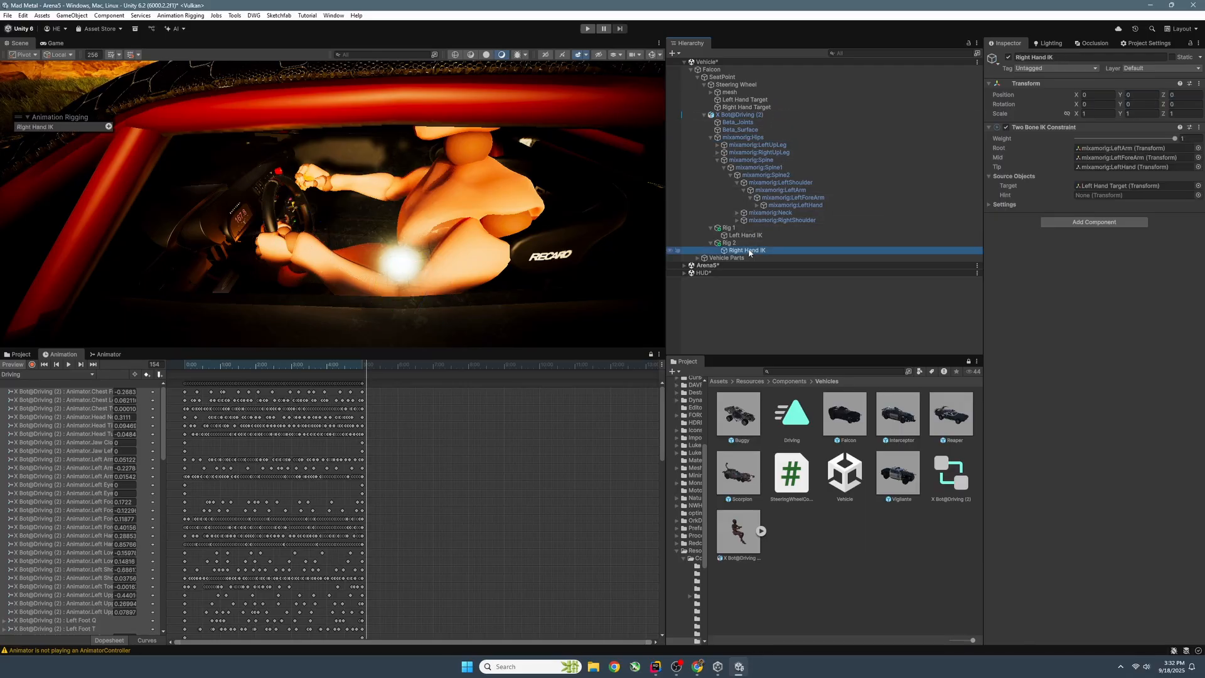
{"action": "left_click", "coordinate": [738, 220]}
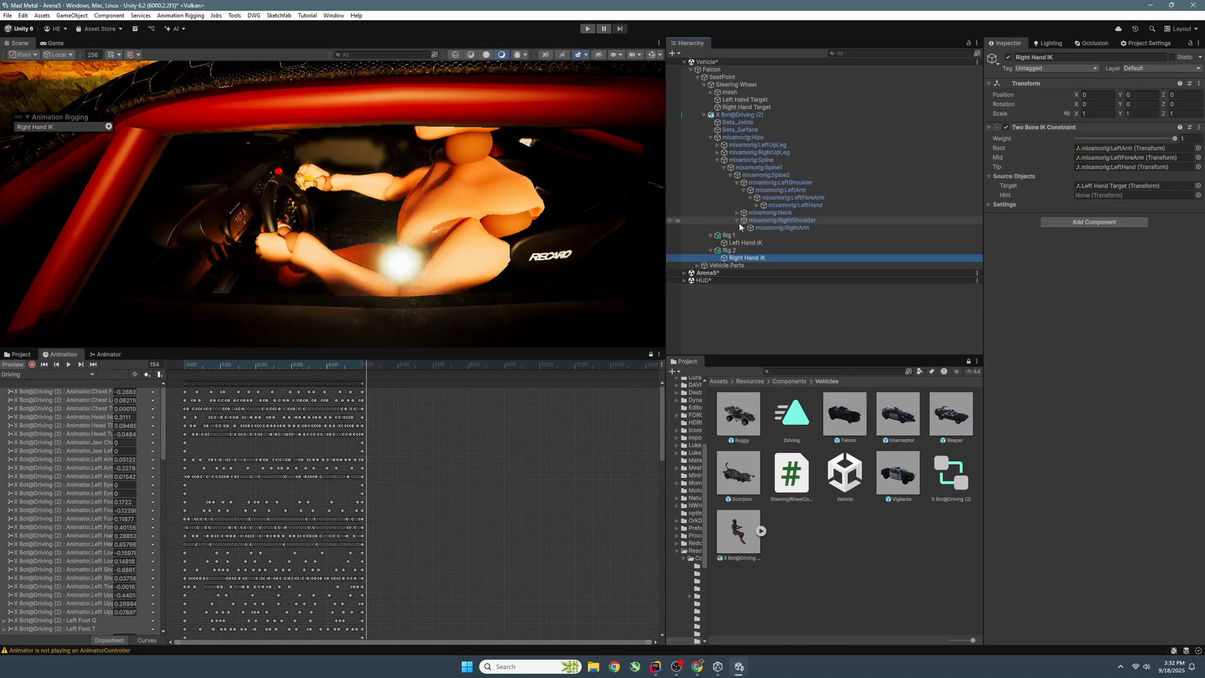
{"action": "left_click", "coordinate": [744, 228]}
{"action": "left_click", "coordinate": [750, 236]}
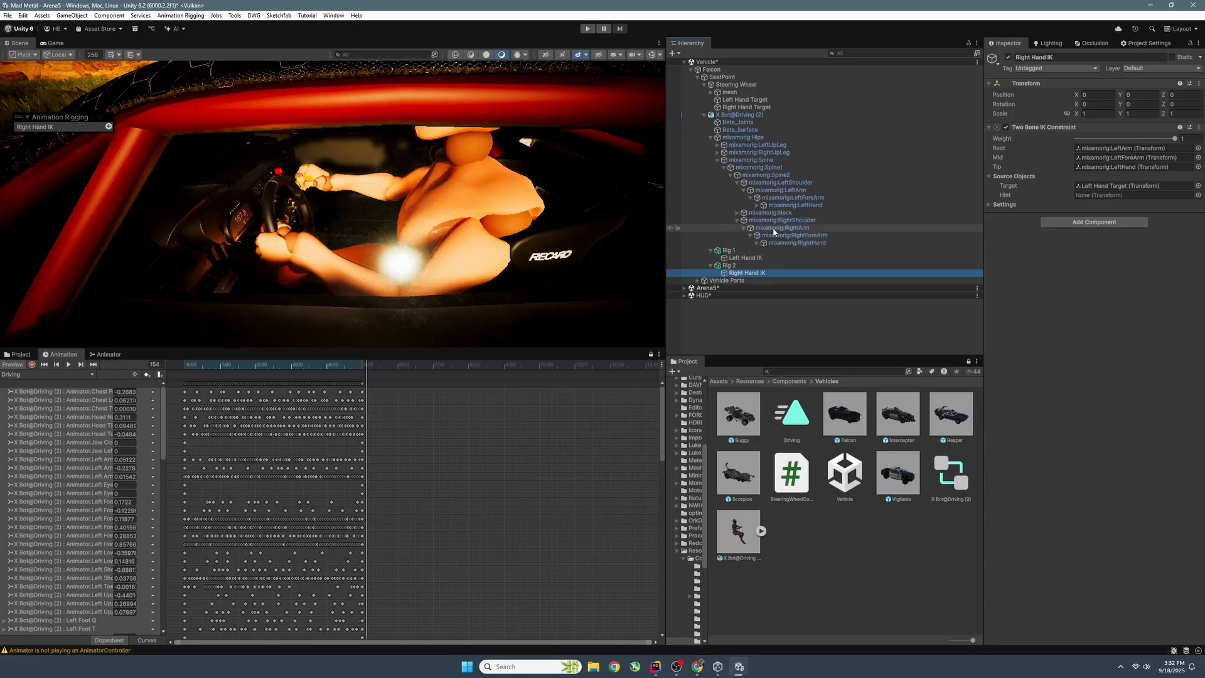
{"action": "left_click_drag", "start_coordinate": [775, 229], "coordinate": [1108, 151]}
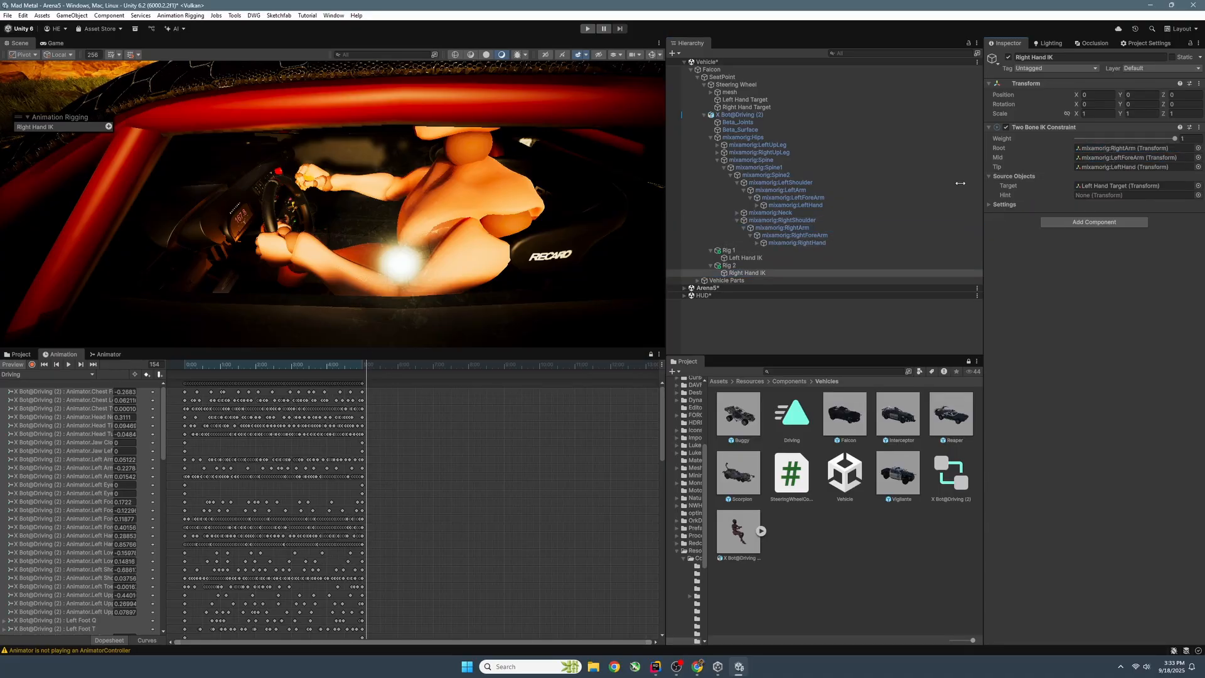
{"action": "left_click_drag", "start_coordinate": [818, 236], "coordinate": [1091, 159]}
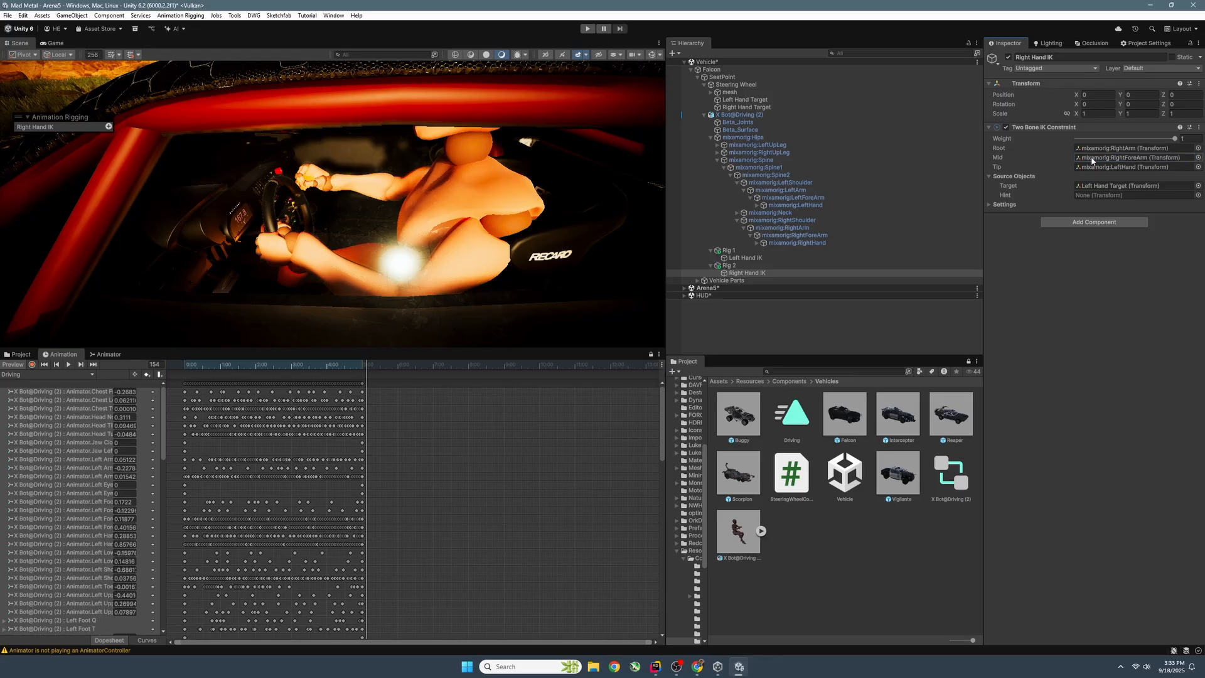
{"action": "left_click_drag", "start_coordinate": [797, 243], "coordinate": [1106, 170]}
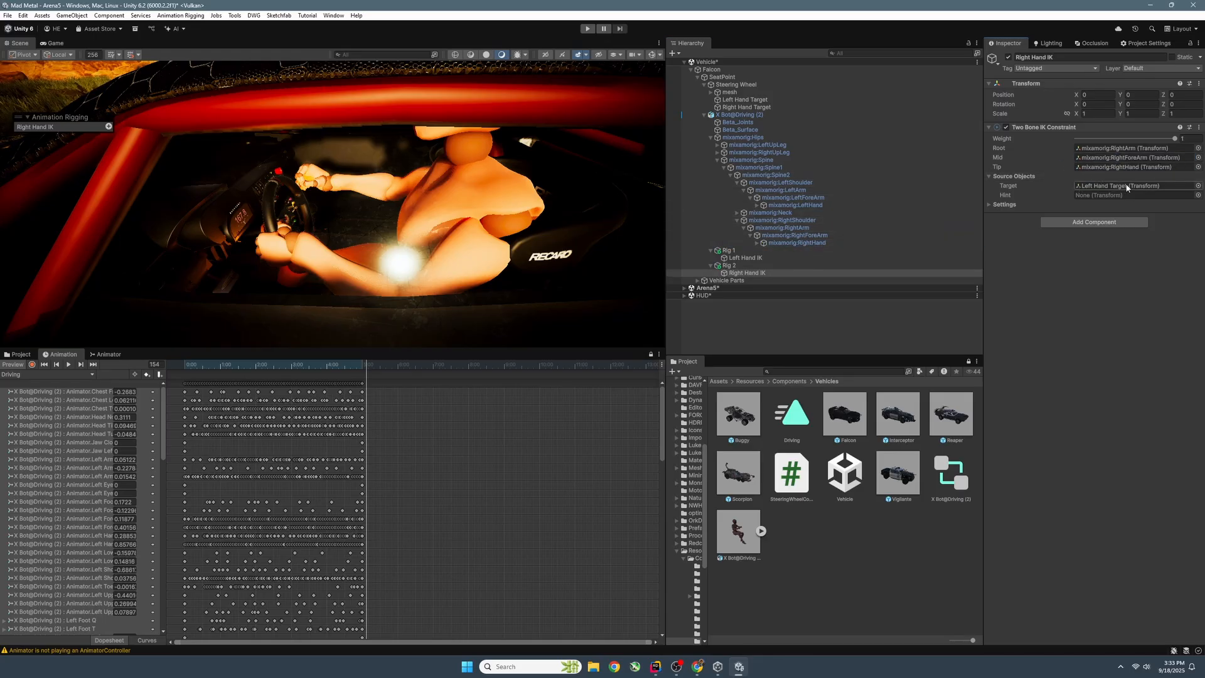
{"action": "left_click_drag", "start_coordinate": [791, 108], "coordinate": [1093, 187]}
Mirror the Right Hand Target to the other side of the wheel by setting its X position to -0.1455.
{"action": "left_click", "coordinate": [745, 100]}
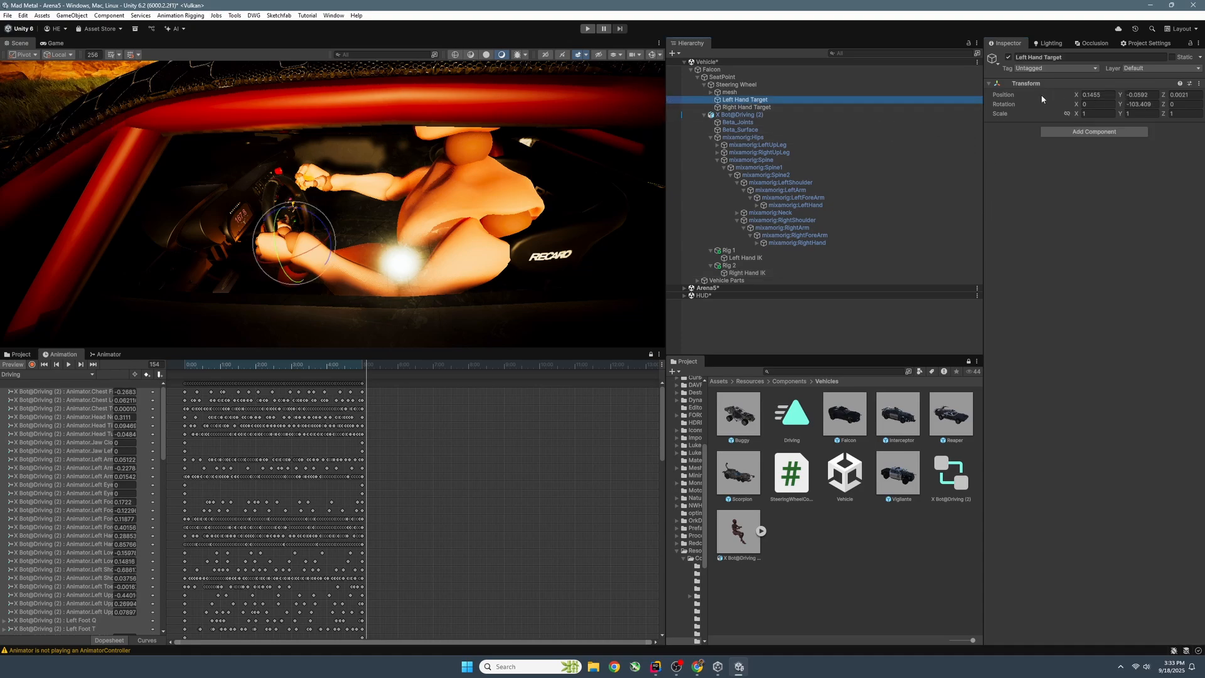
{"action": "left_click", "coordinate": [765, 108]}
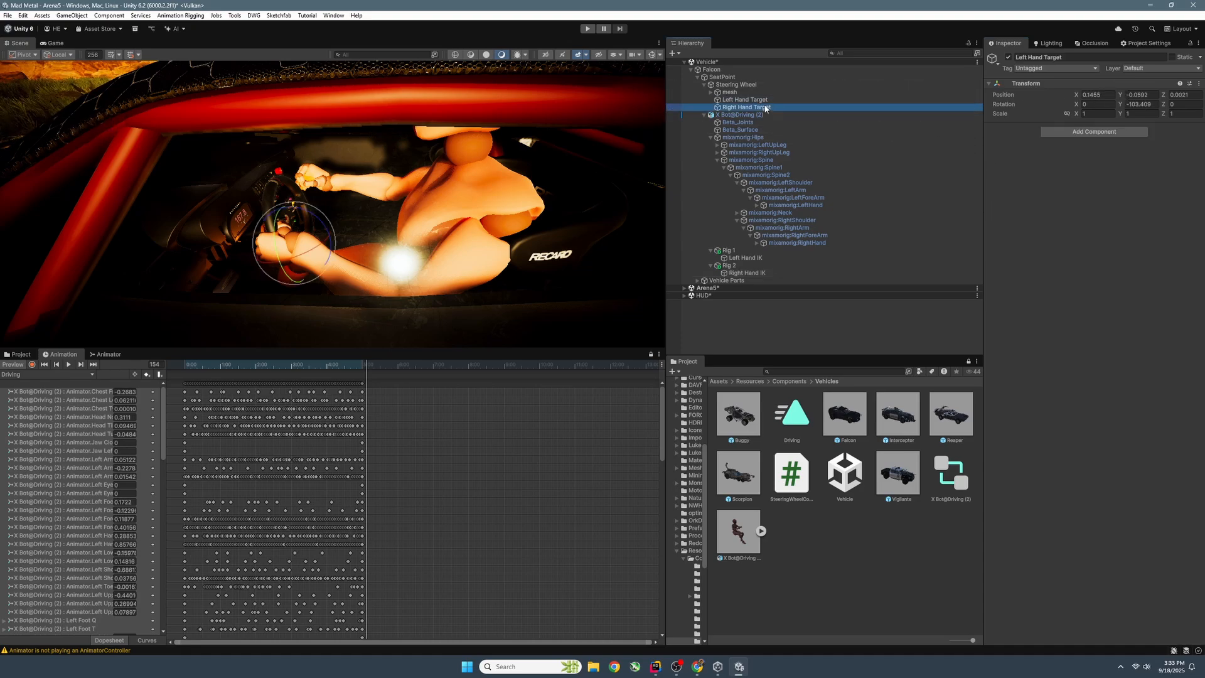
{"action": "left_click", "coordinate": [1095, 94]}
{"action": "key", "text": "Home"}
{"action": "type", "text": "-"}
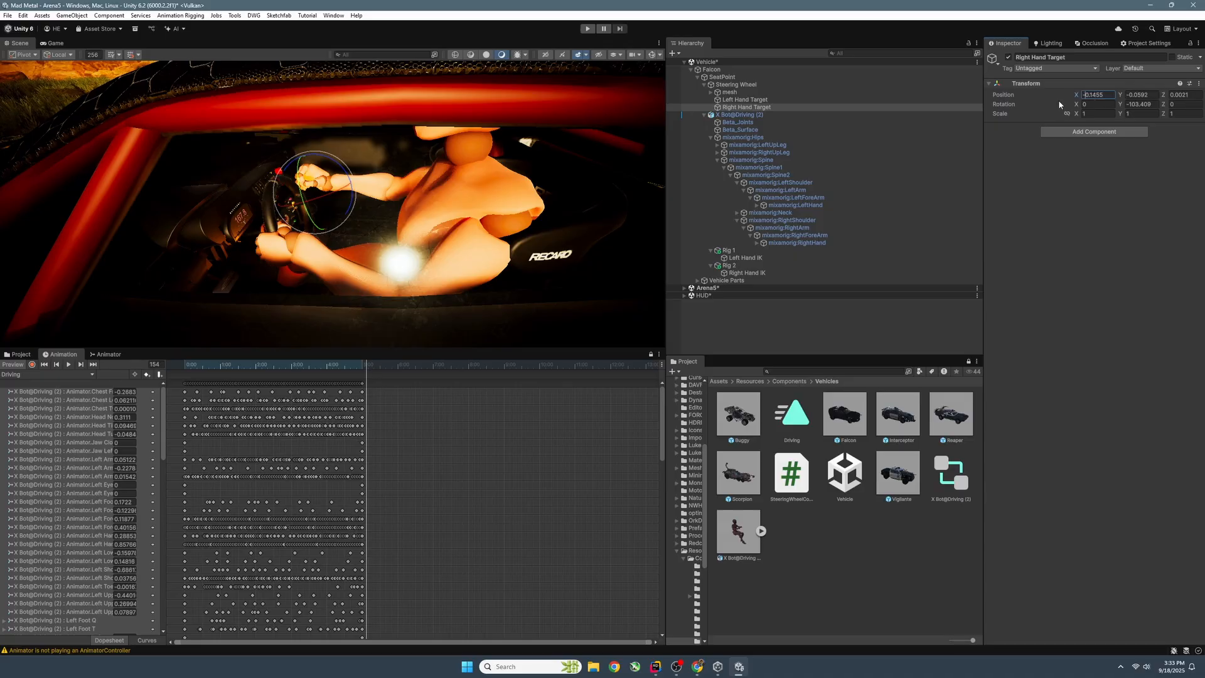
Move the Left Hand Target and Right Hand Target to test whether the hands follow, and undo both moves.
{"action": "left_click", "coordinate": [744, 115]}
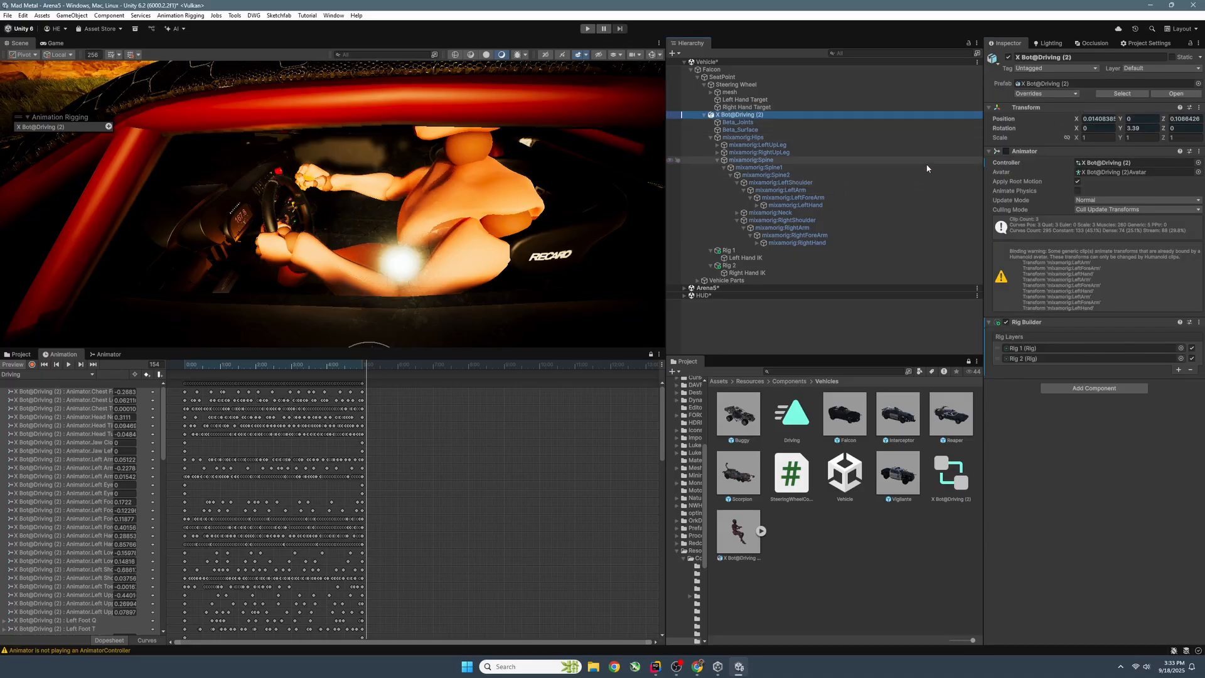
{"action": "left_click", "coordinate": [1028, 348]}
{"action": "left_click", "coordinate": [745, 92]}
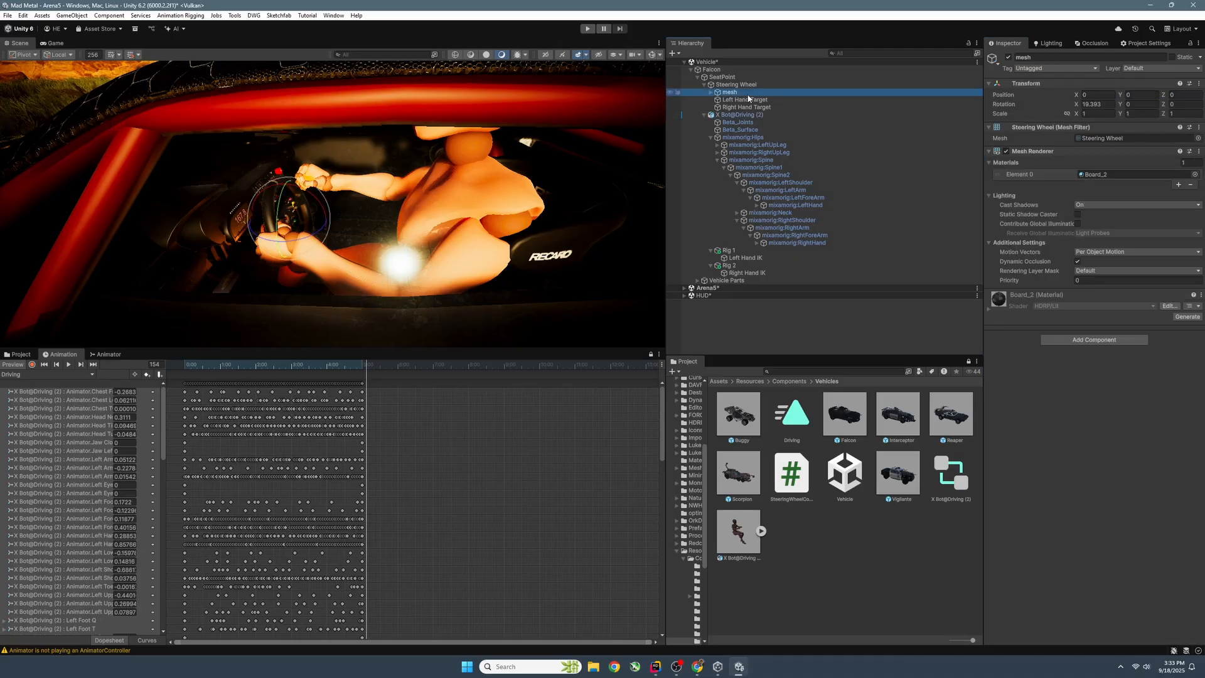
{"action": "left_click", "coordinate": [747, 99]}
{"action": "left_click_drag", "start_coordinate": [296, 240], "coordinate": [314, 216]}
{"action": "key", "text": "ctrl+z"}
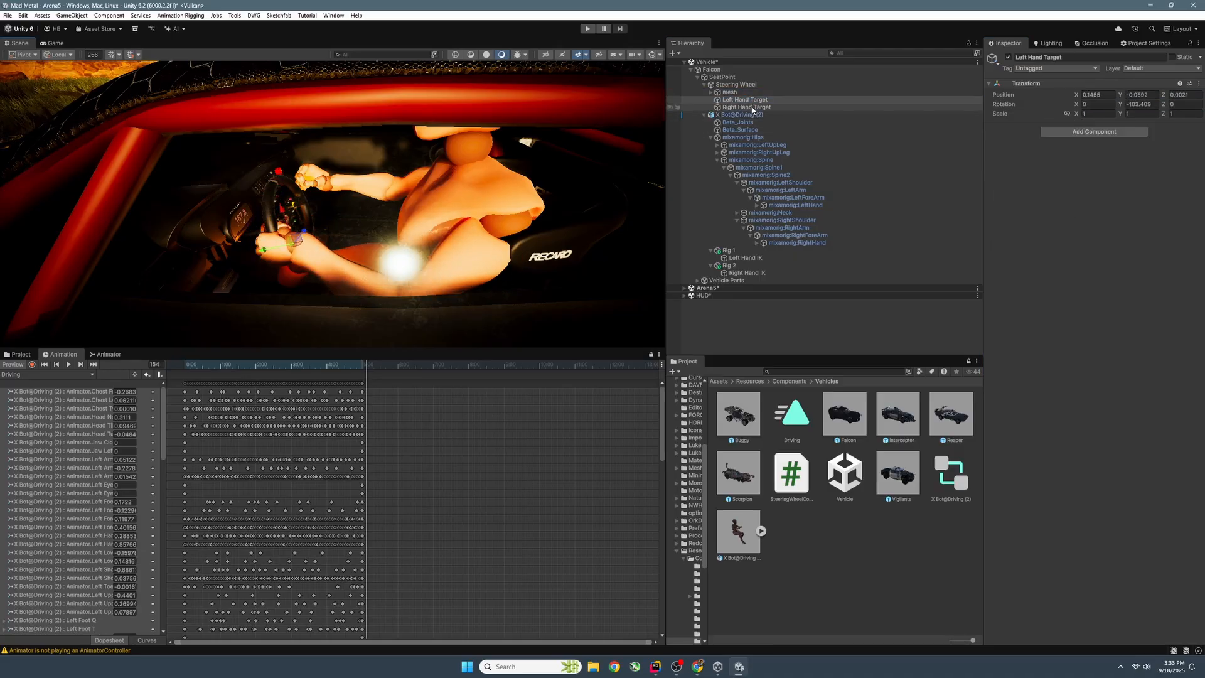
{"action": "left_click", "coordinate": [752, 108]}
{"action": "left_click_drag", "start_coordinate": [317, 197], "coordinate": [353, 193]}
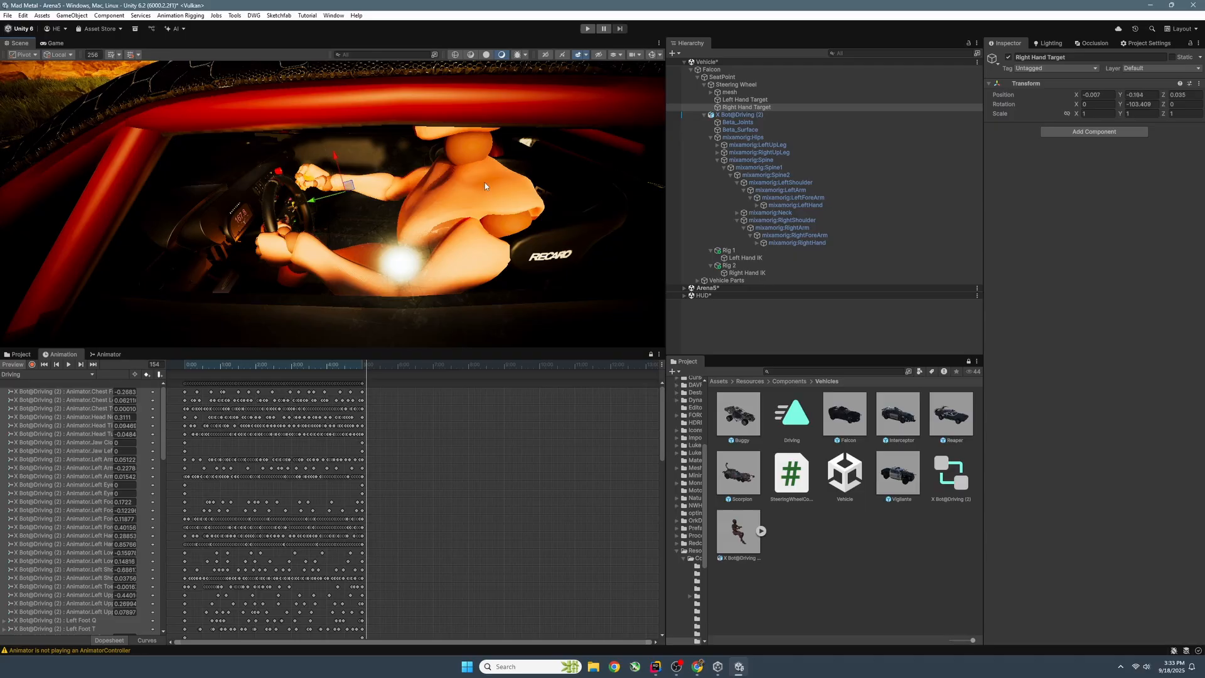
{"action": "left_click_drag", "start_coordinate": [485, 186], "coordinate": [544, 162]}
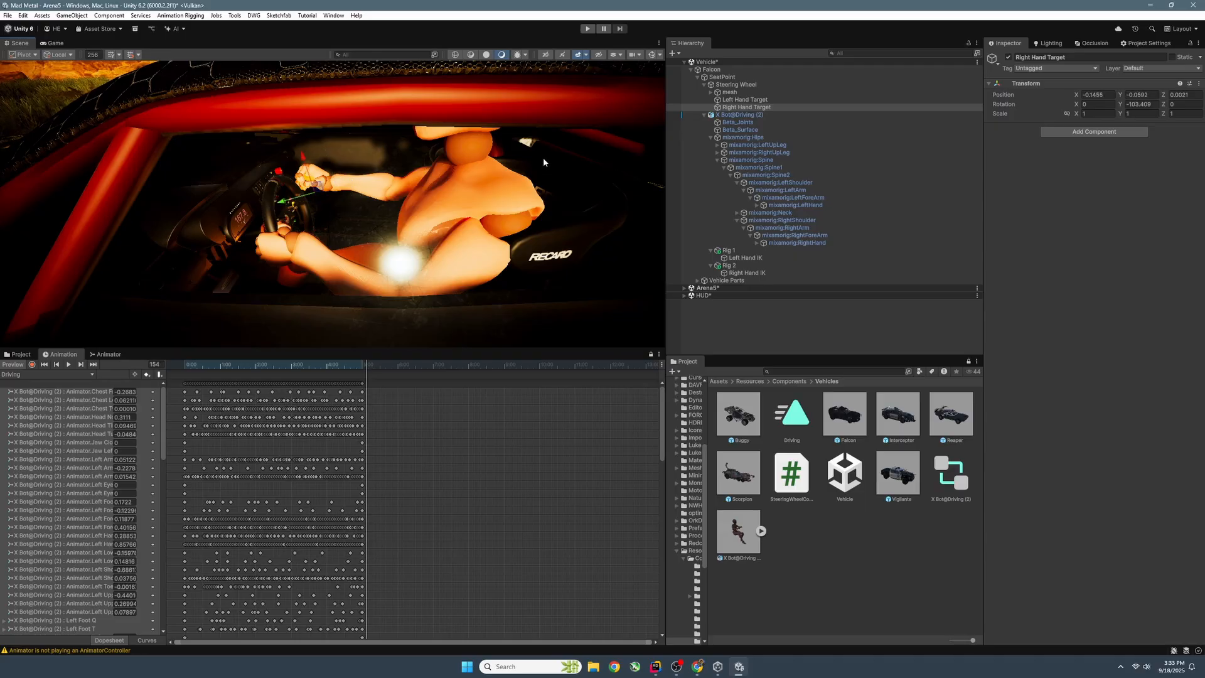
Run the scene in play mode to check the driver's hands on the steering wheel, and stop it.
{"action": "left_click", "coordinate": [587, 29]}
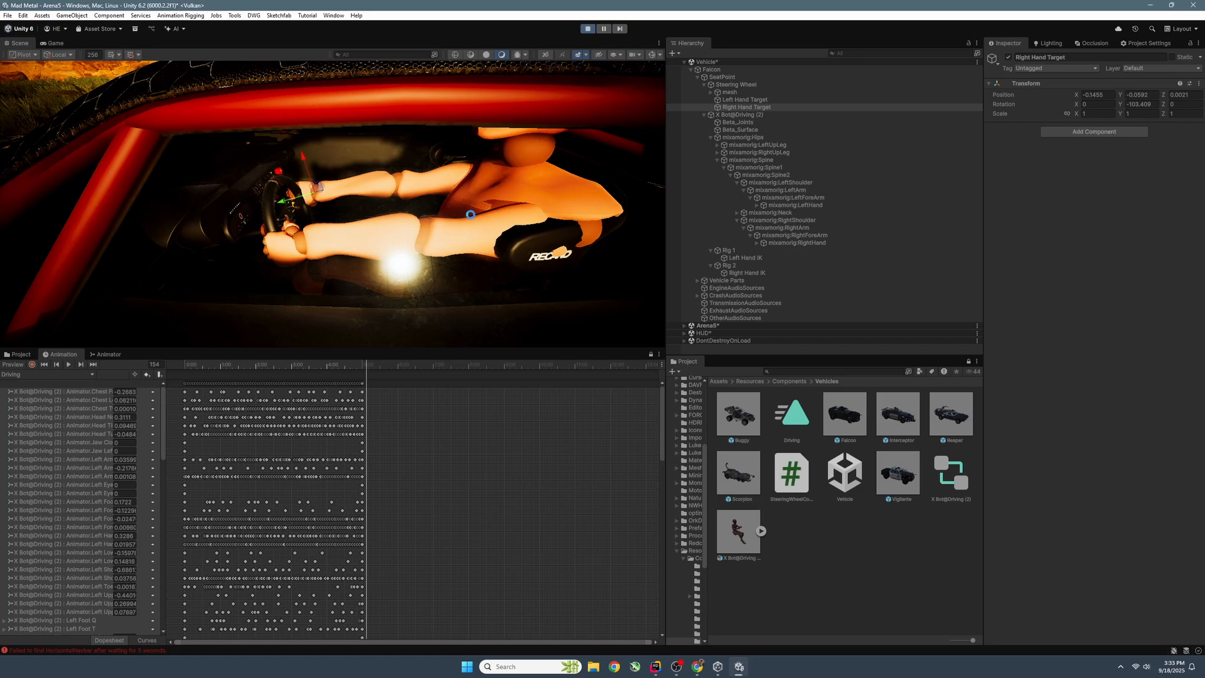
{"action": "key", "text": "ctrl+p"}
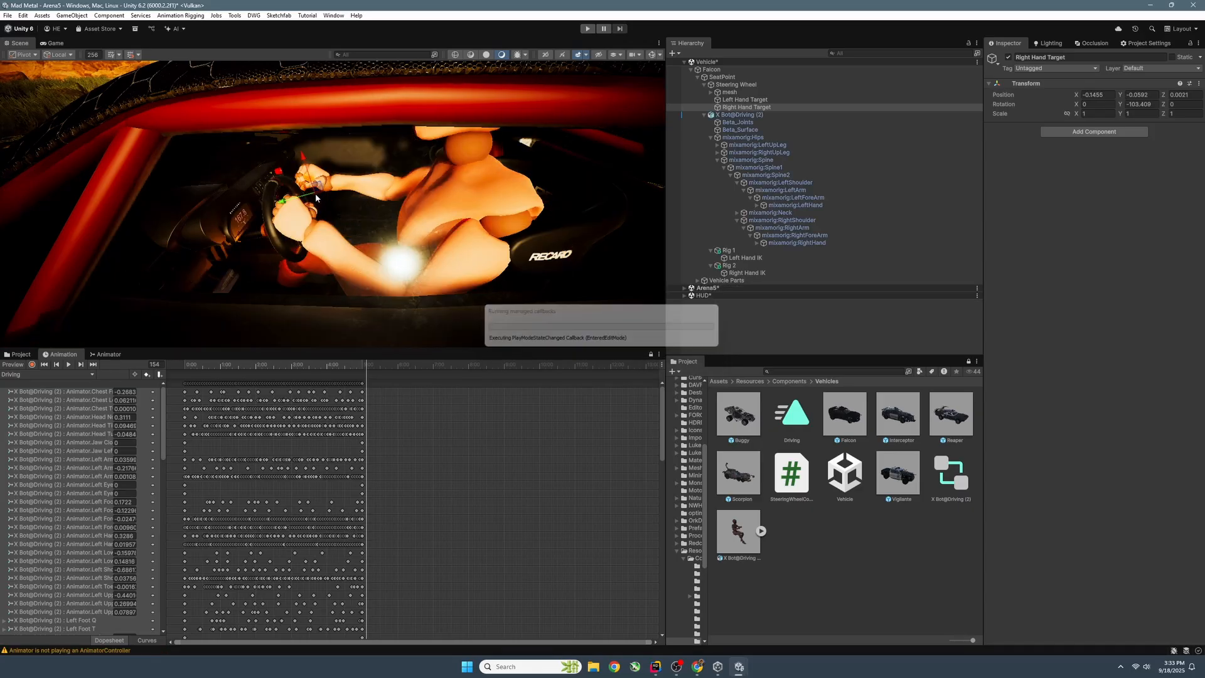
With the animation previewed at its end, place the Right Hand Target on the rim at about (-0.139, -0.048, -0.013), rotated about (-15, -252, 22).
{"action": "left_click_drag", "start_coordinate": [344, 198], "coordinate": [317, 203]}
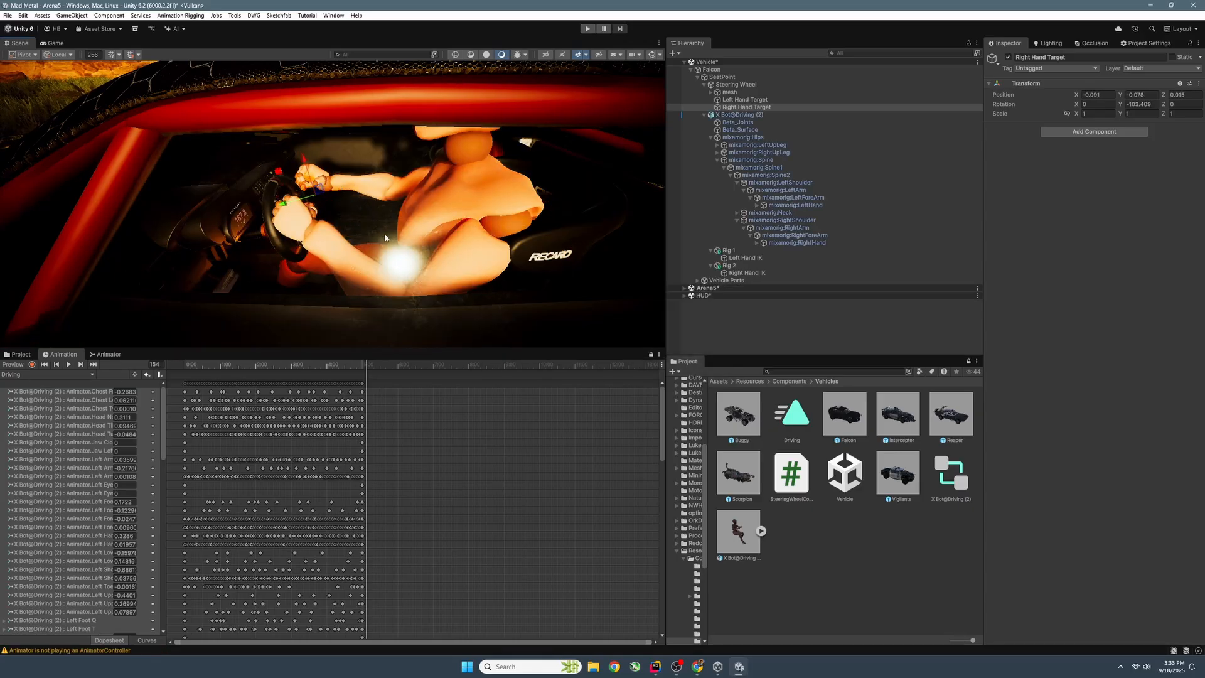
{"action": "left_click", "coordinate": [367, 366]}
{"action": "right_click_drag", "start_coordinate": [367, 264], "coordinate": [302, 195]}
{"action": "key", "text": "e"}
{"action": "left_click_drag", "start_coordinate": [278, 171], "coordinate": [322, 205]}
{"action": "right_click_drag", "start_coordinate": [321, 204], "coordinate": [356, 285]}
{"action": "left_click_drag", "start_coordinate": [355, 285], "coordinate": [353, 323]}
{"action": "right_click_drag", "start_coordinate": [353, 324], "coordinate": [470, 239]}
{"action": "left_click_drag", "start_coordinate": [470, 239], "coordinate": [417, 224]}
{"action": "key", "text": "w"}
{"action": "key", "text": "e"}
{"action": "right_click_drag", "start_coordinate": [417, 224], "coordinate": [355, 223]}
{"action": "key", "text": "s"}
{"action": "key", "text": "w"}
{"action": "left_click_drag", "start_coordinate": [415, 292], "coordinate": [412, 285]}
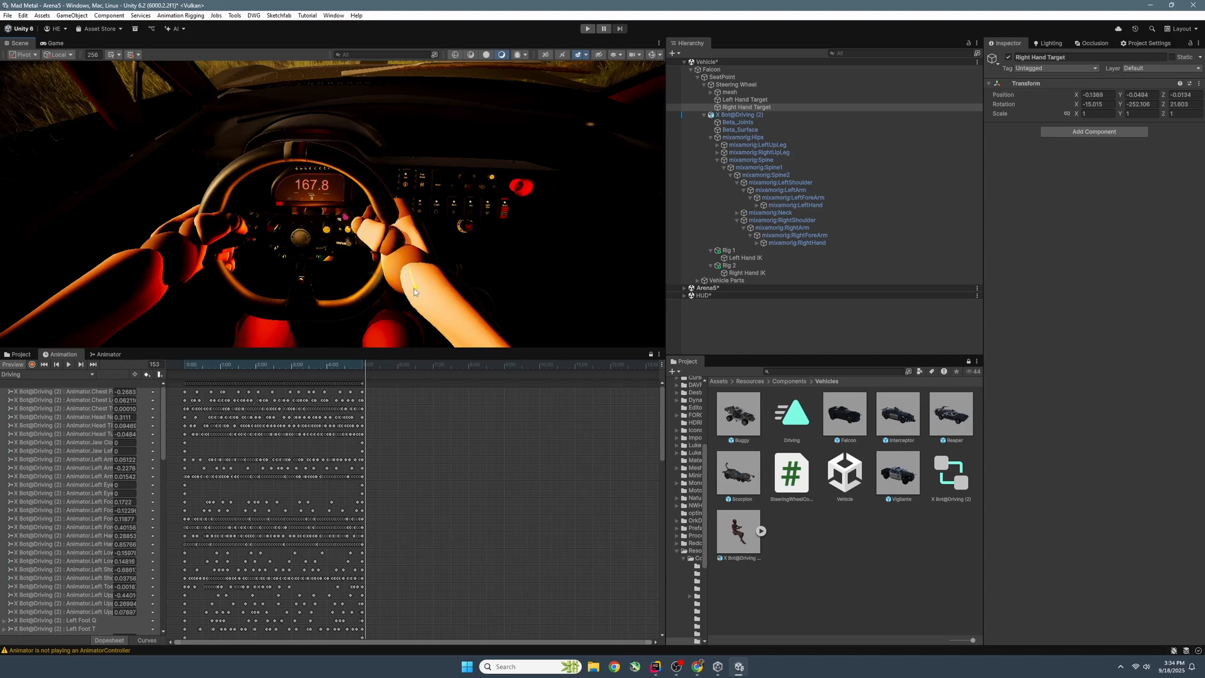
Rotate the Steering Wheel to test whether both hands follow the rim, and undo the rotation.
{"action": "right_click_drag", "start_coordinate": [412, 285], "coordinate": [370, 276]}
{"action": "key", "text": "s"}
{"action": "left_click", "coordinate": [732, 84]}
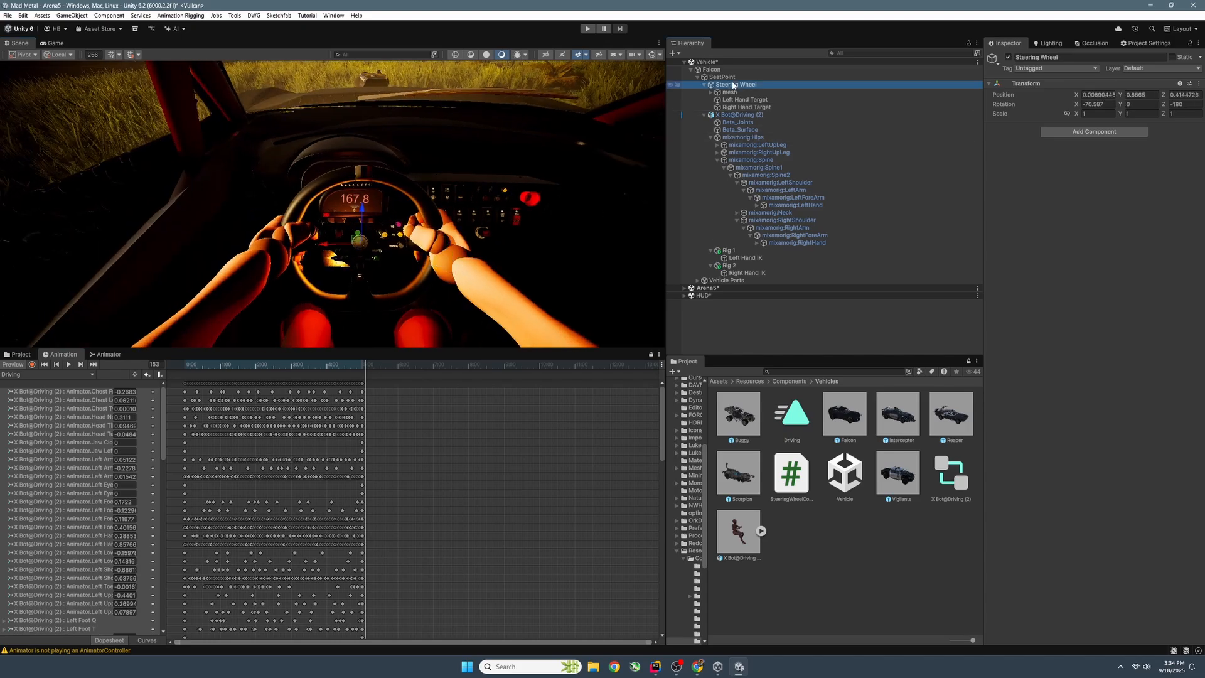
{"action": "key", "text": "e"}
{"action": "left_click_drag", "start_coordinate": [381, 213], "coordinate": [465, 217]}
{"action": "key", "text": "ctrl+z"}
{"action": "right_click_drag", "start_coordinate": [465, 217], "coordinate": [684, 248]}
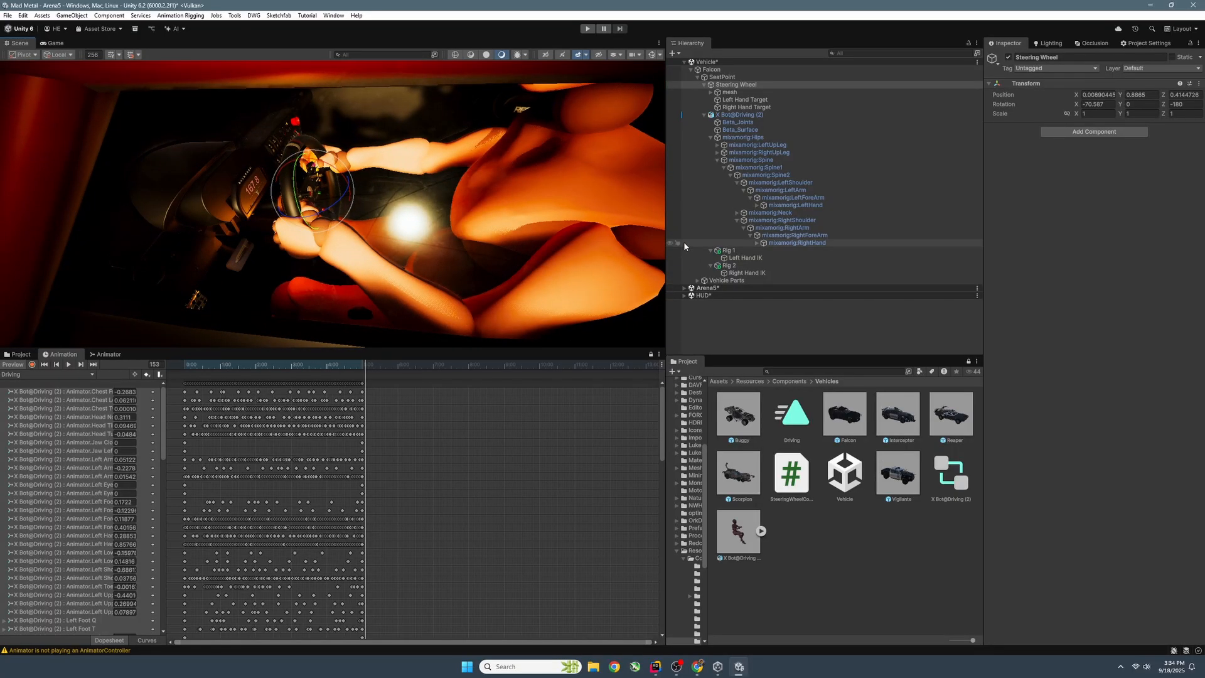
Rename the X Bot@Driving (2) object in the scene as Driving.
{"action": "left_click", "coordinate": [718, 116]}
{"action": "left_click", "coordinate": [726, 116]}
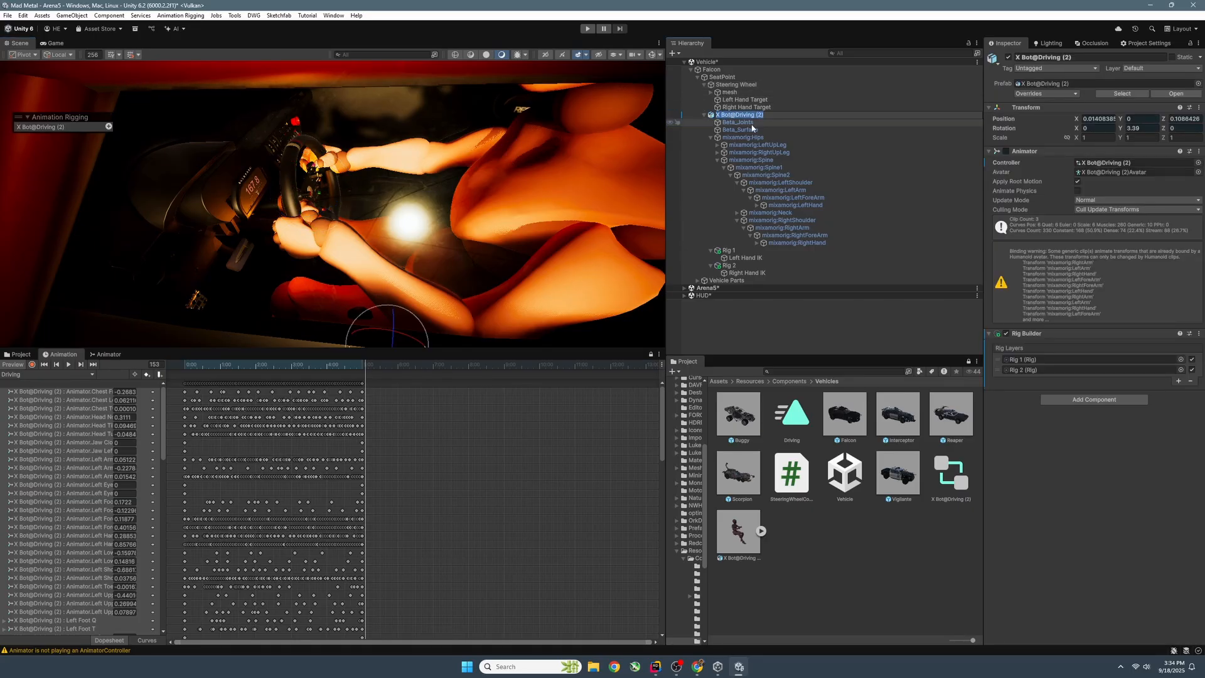
{"action": "type", "text": "Driving"}
{"action": "key", "text": "Return"}
Collapse the Driving object and move the Steering Wheel out of SeatPoint to sit directly under Falcon, above SeatPoint.
{"action": "key", "text": "Left"}
{"action": "key", "text": "Left"}
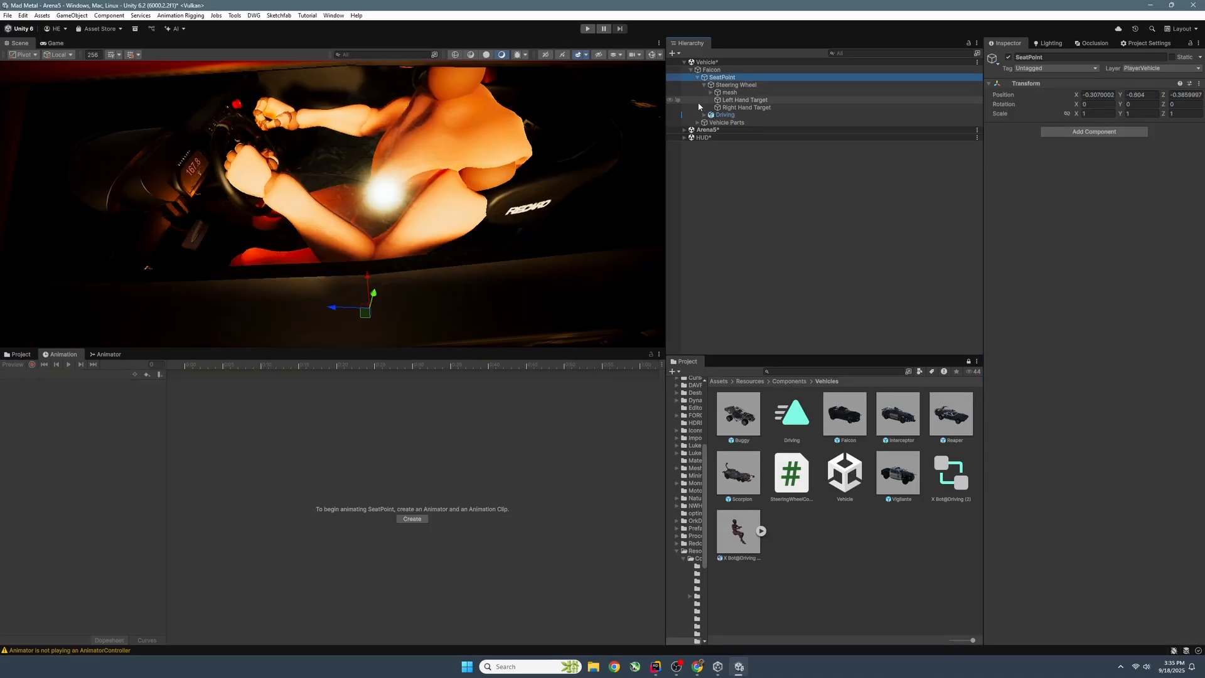
{"action": "left_click", "coordinate": [725, 86]}
{"action": "left_click_drag", "start_coordinate": [727, 88], "coordinate": [704, 78]}
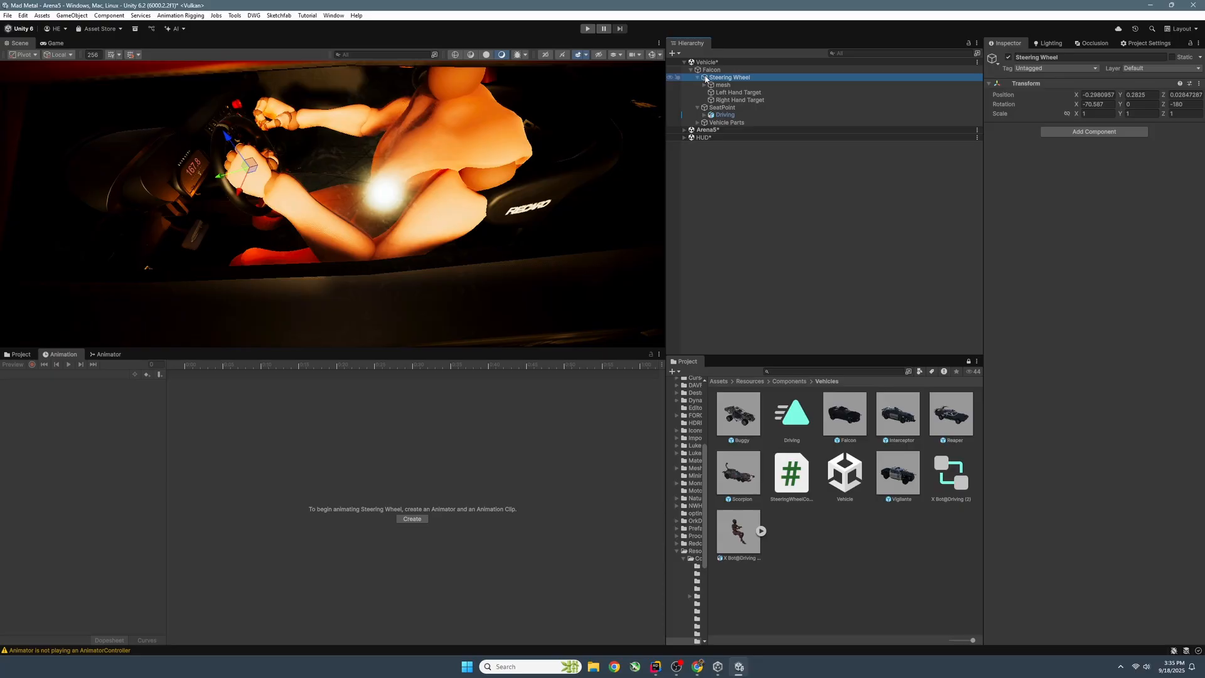
Preview the Driving animation at frame 151 and move SeatPoint forward along Z to about -0.242.
{"action": "left_click", "coordinate": [722, 107]}
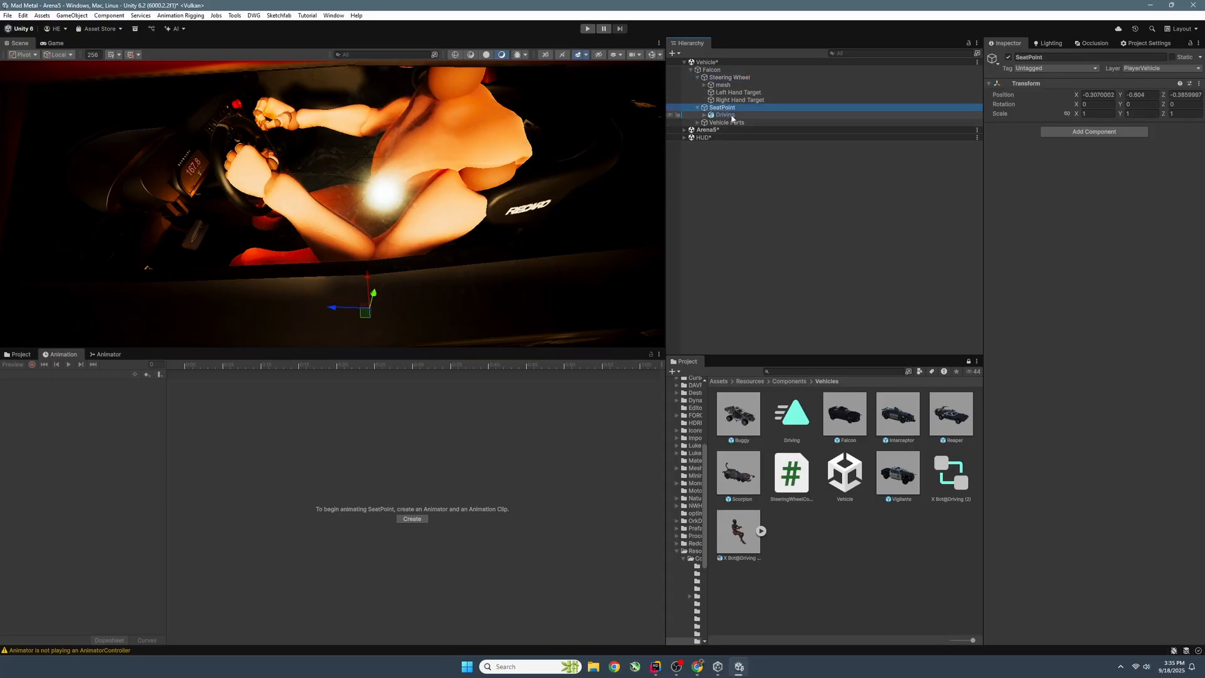
{"action": "left_click", "coordinate": [731, 115]}
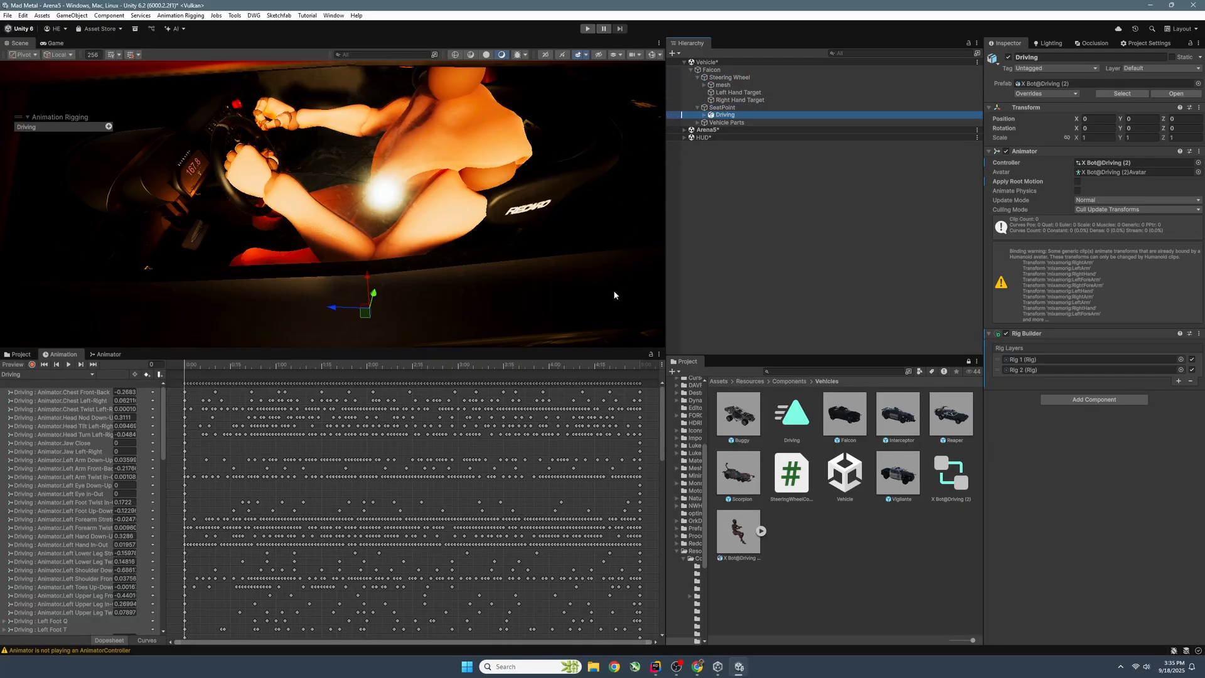
{"action": "left_click", "coordinate": [641, 365]}
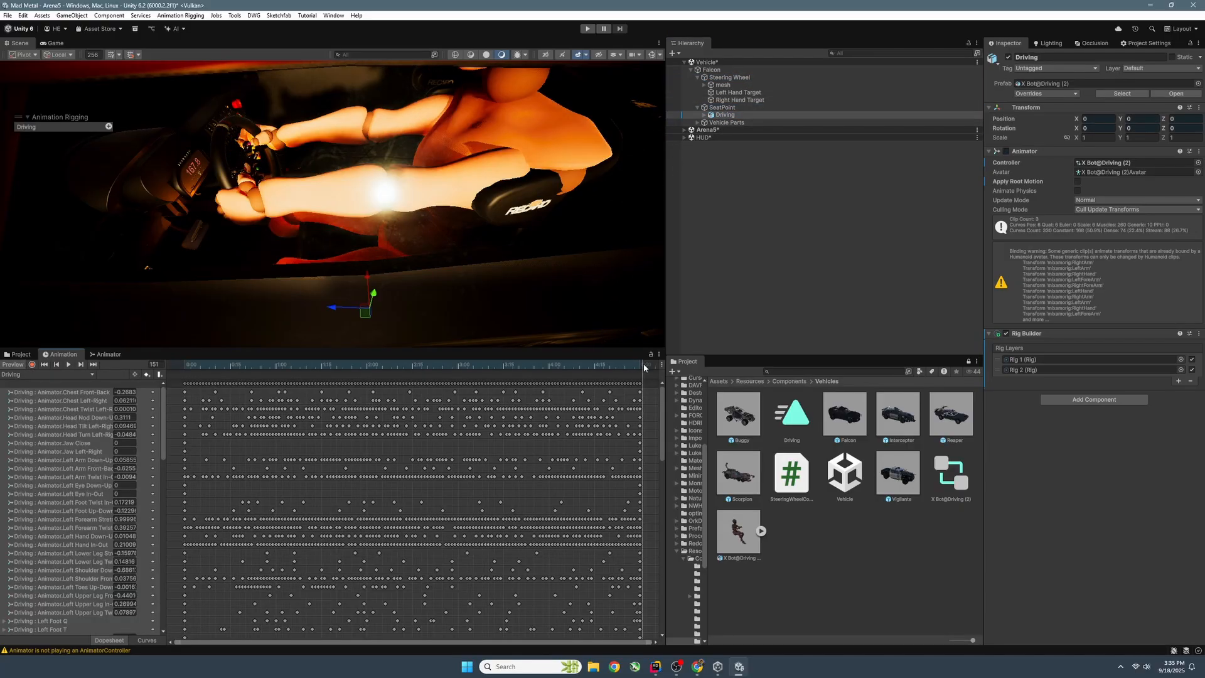
{"action": "left_click", "coordinate": [722, 107]}
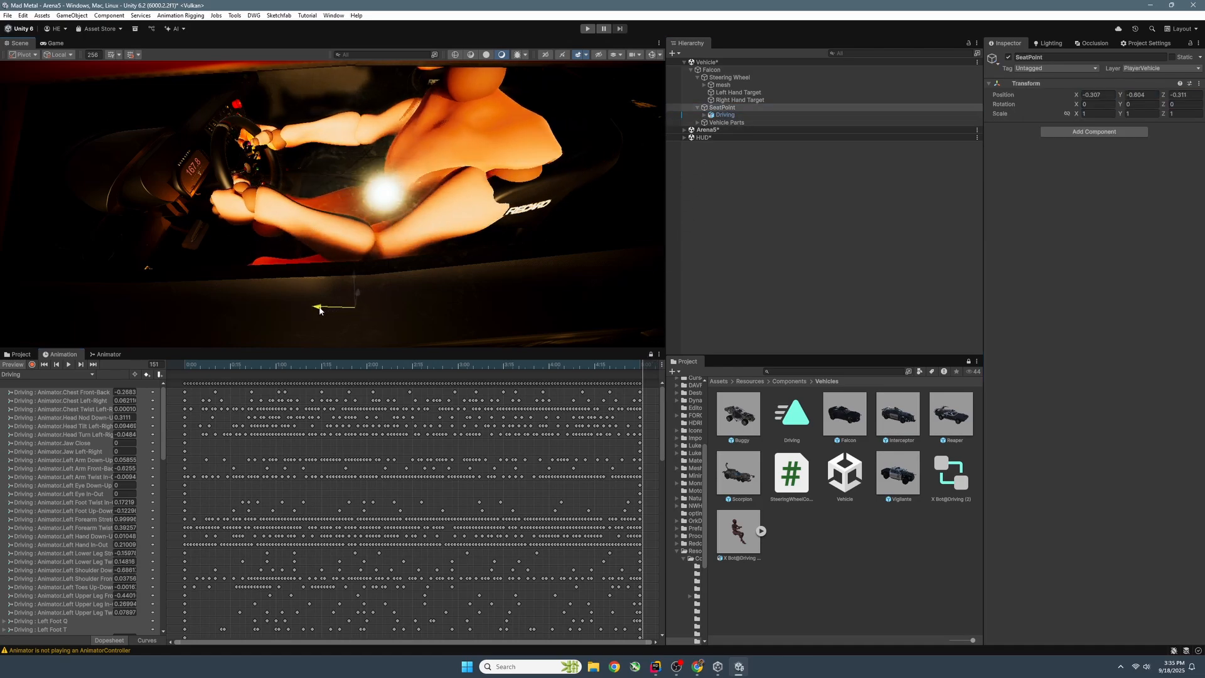
{"action": "left_click_drag", "start_coordinate": [319, 310], "coordinate": [302, 311]}
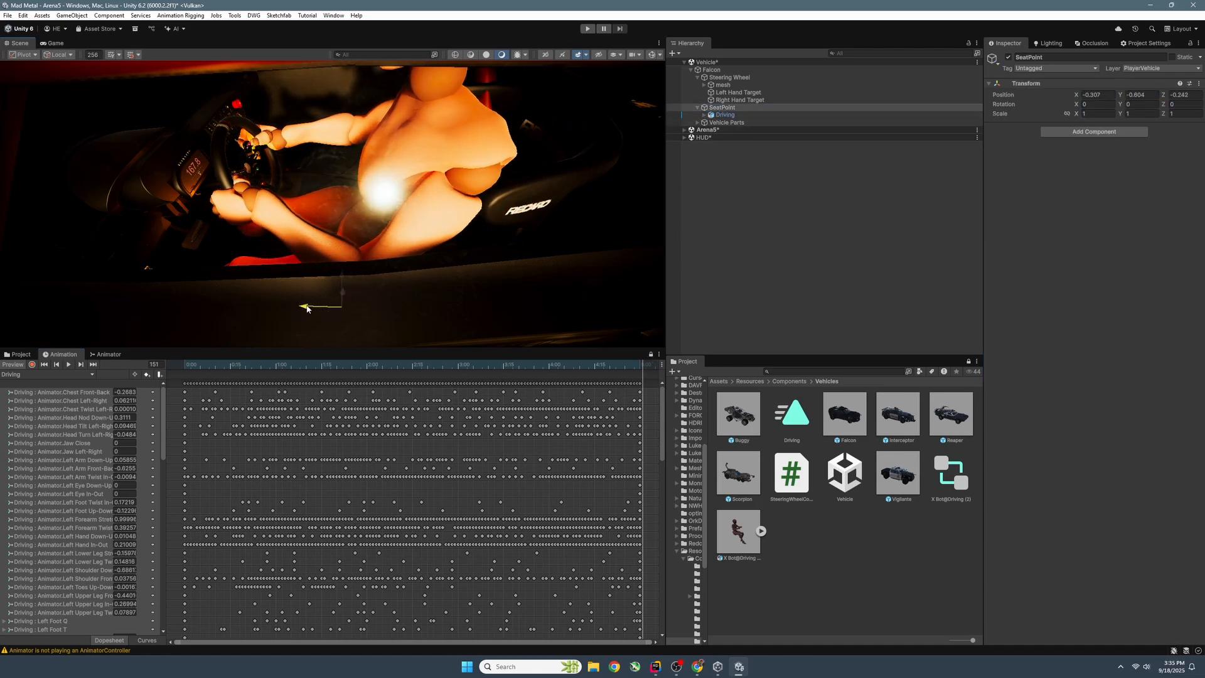
Unlock the Animation window and preview the Driving object's animation at frame 151 again.
{"action": "left_click", "coordinate": [721, 123]}
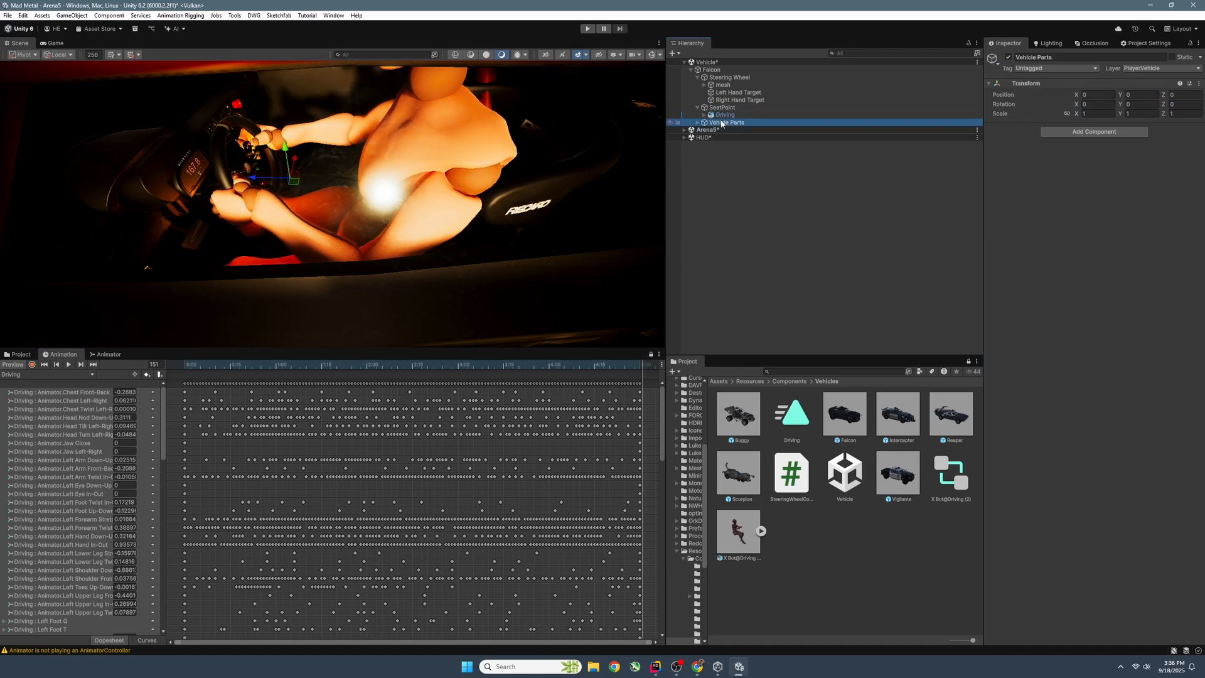
{"action": "left_click", "coordinate": [650, 355]}
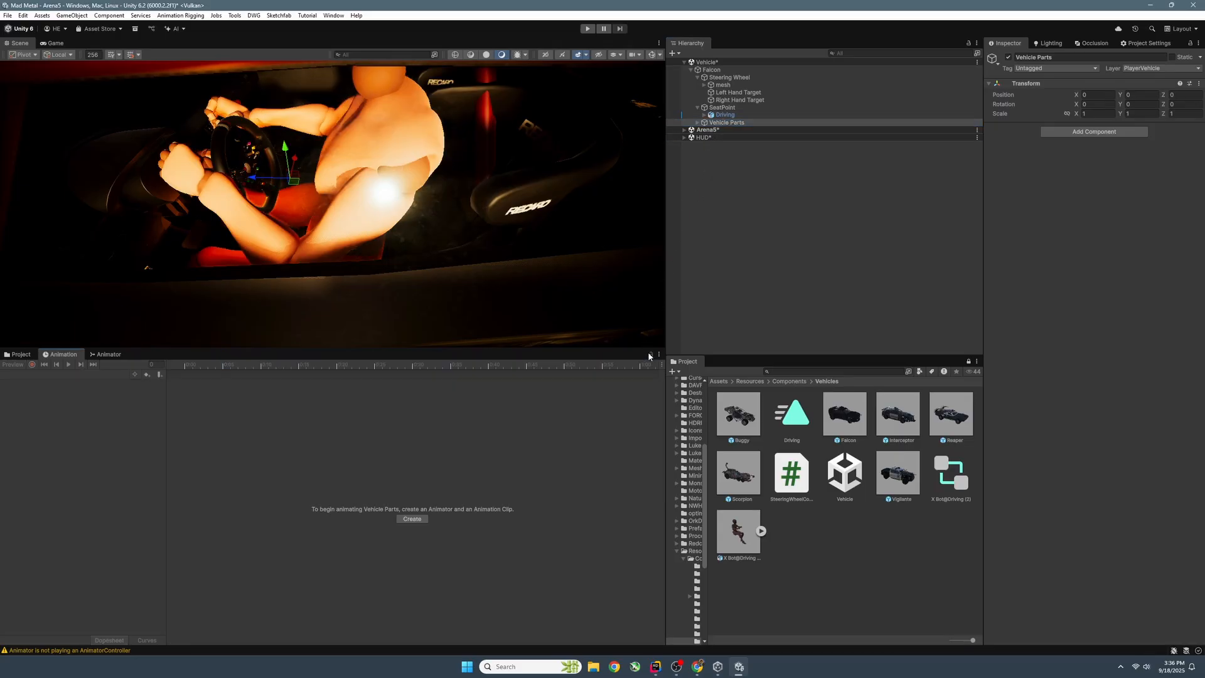
{"action": "left_click", "coordinate": [728, 116]}
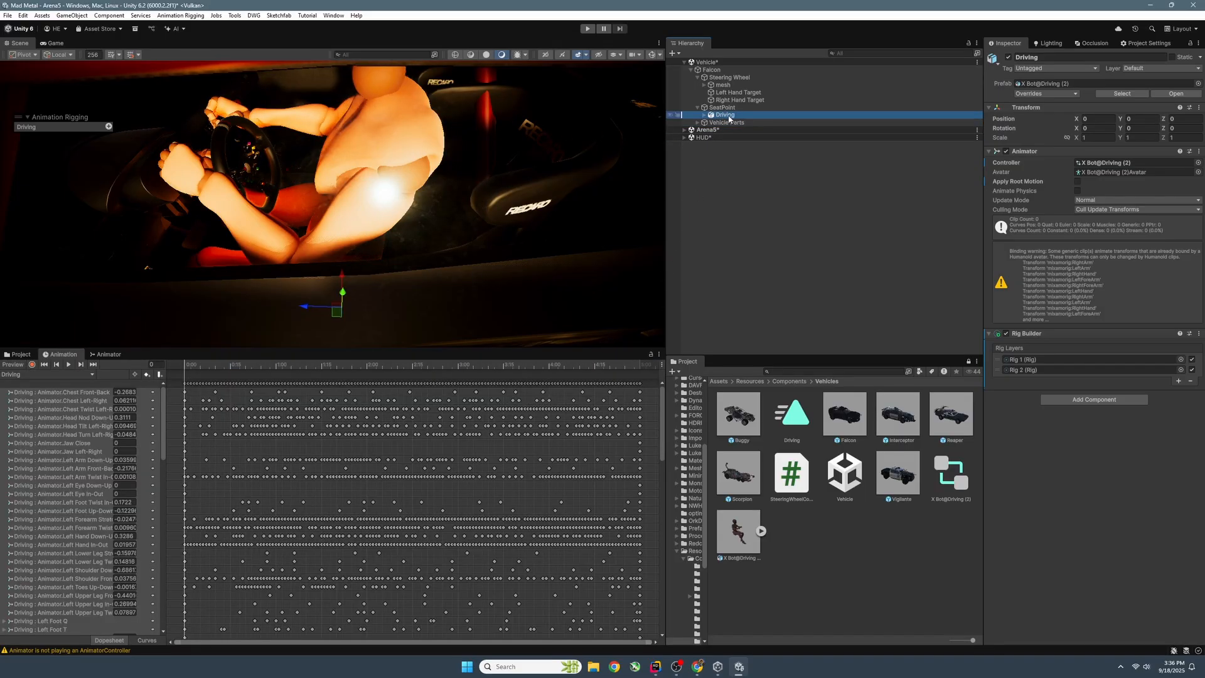
{"action": "left_click", "coordinate": [642, 370]}
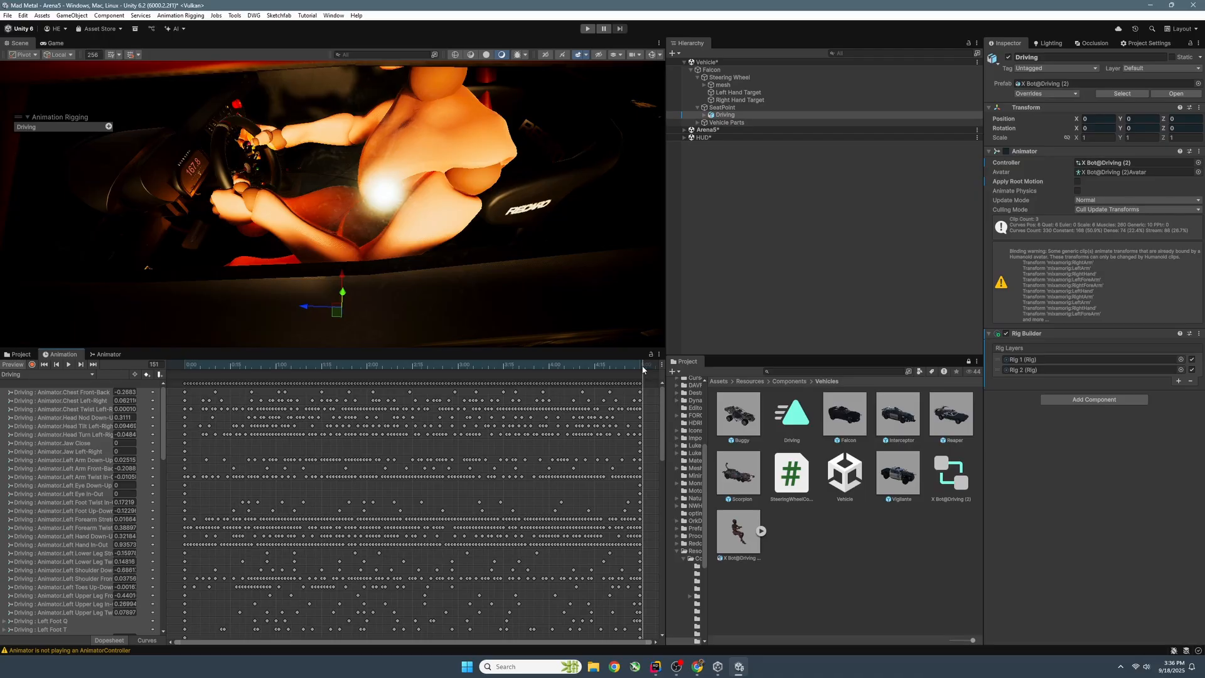
Play the scene and save the Driving object as a prefab in the Vehicles folder, and stop playing.
{"action": "left_click", "coordinate": [587, 28]}
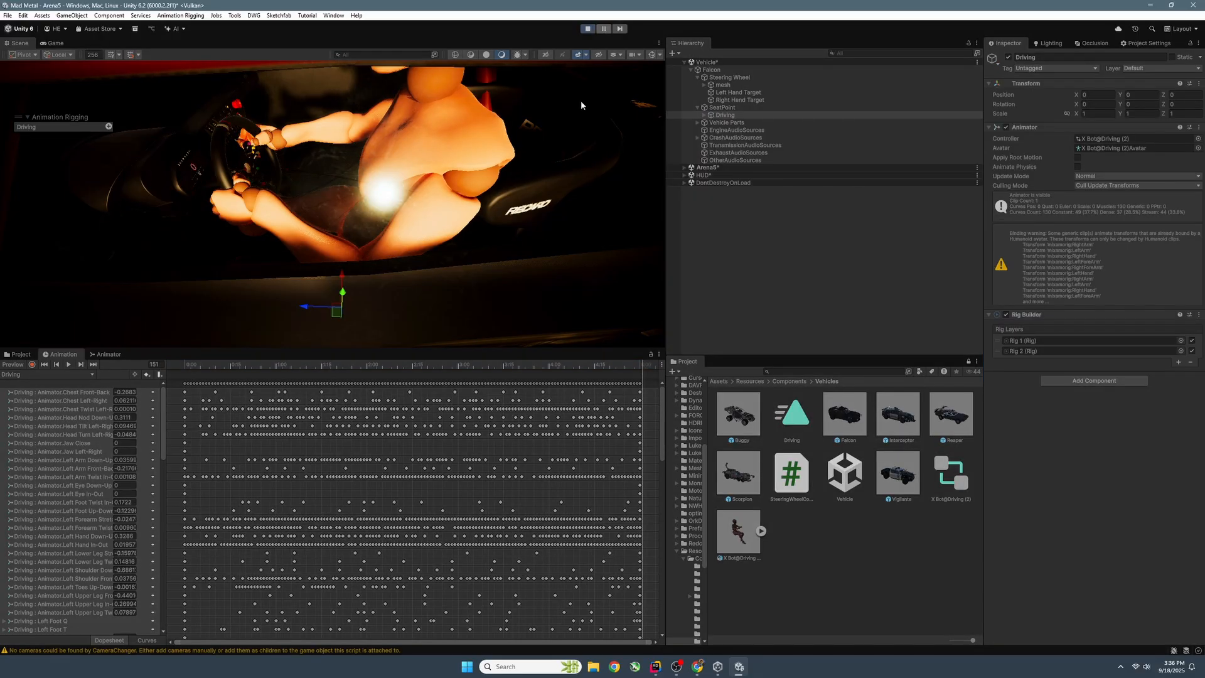
{"action": "left_click", "coordinate": [722, 115]}
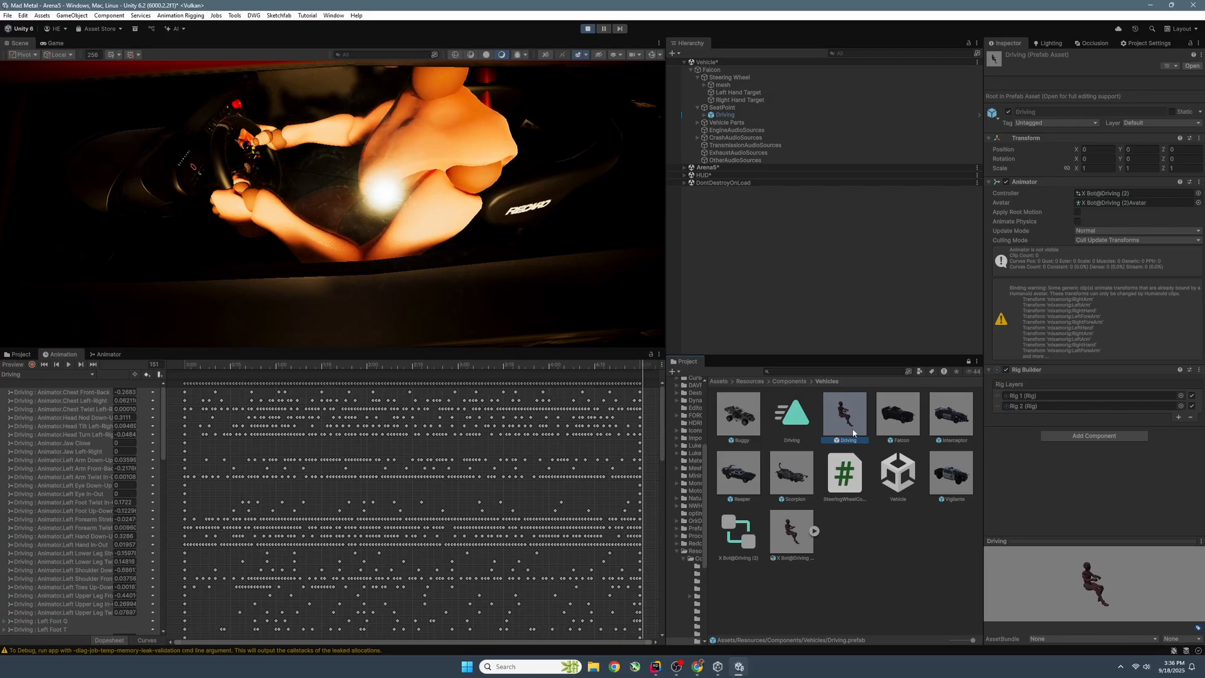
{"action": "left_click", "coordinate": [801, 520]}
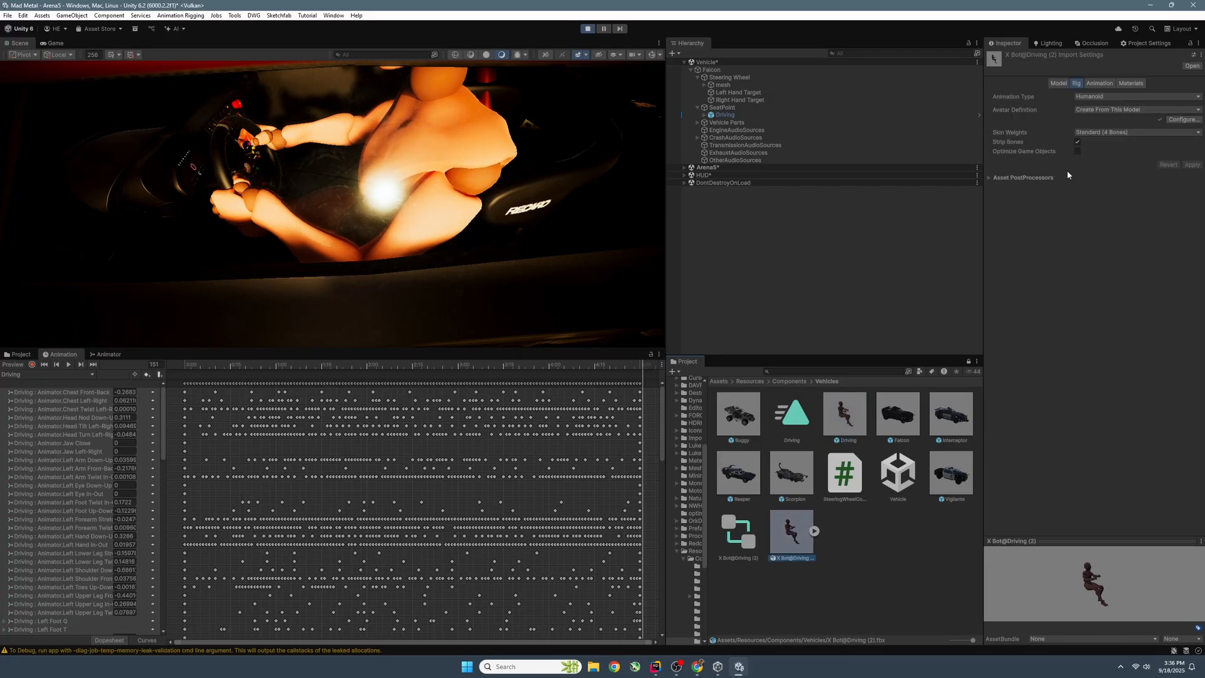
{"action": "left_click", "coordinate": [855, 419]}
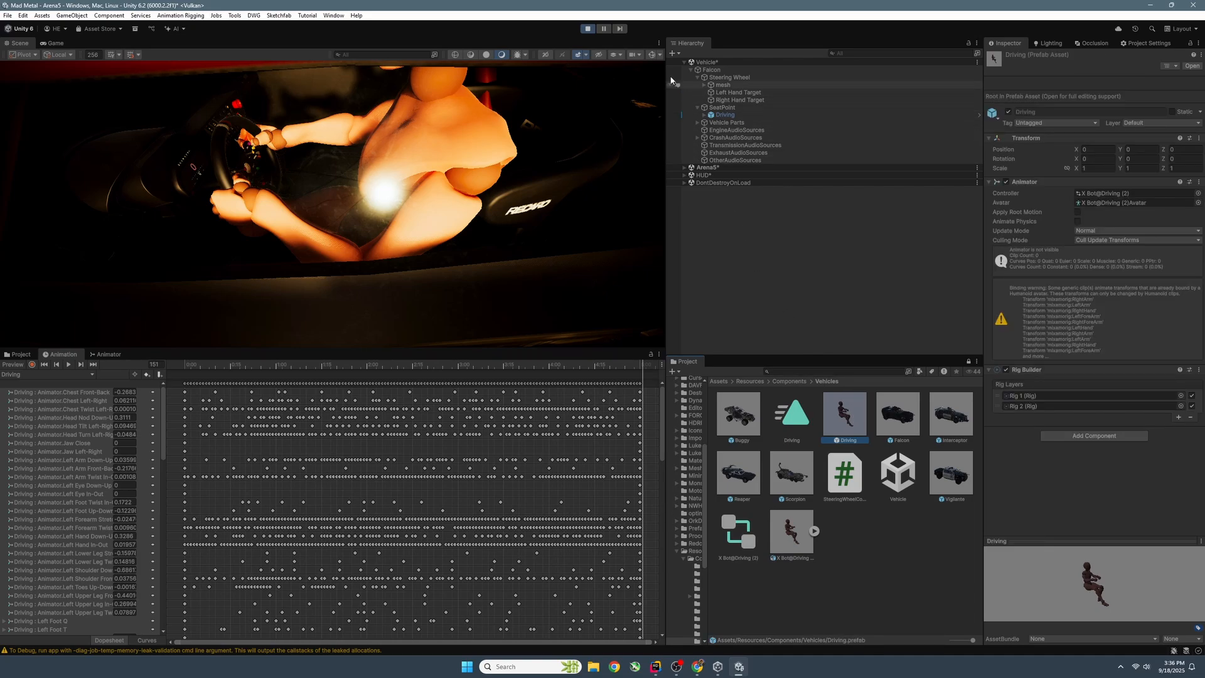
{"action": "key", "text": "ctrl+p"}
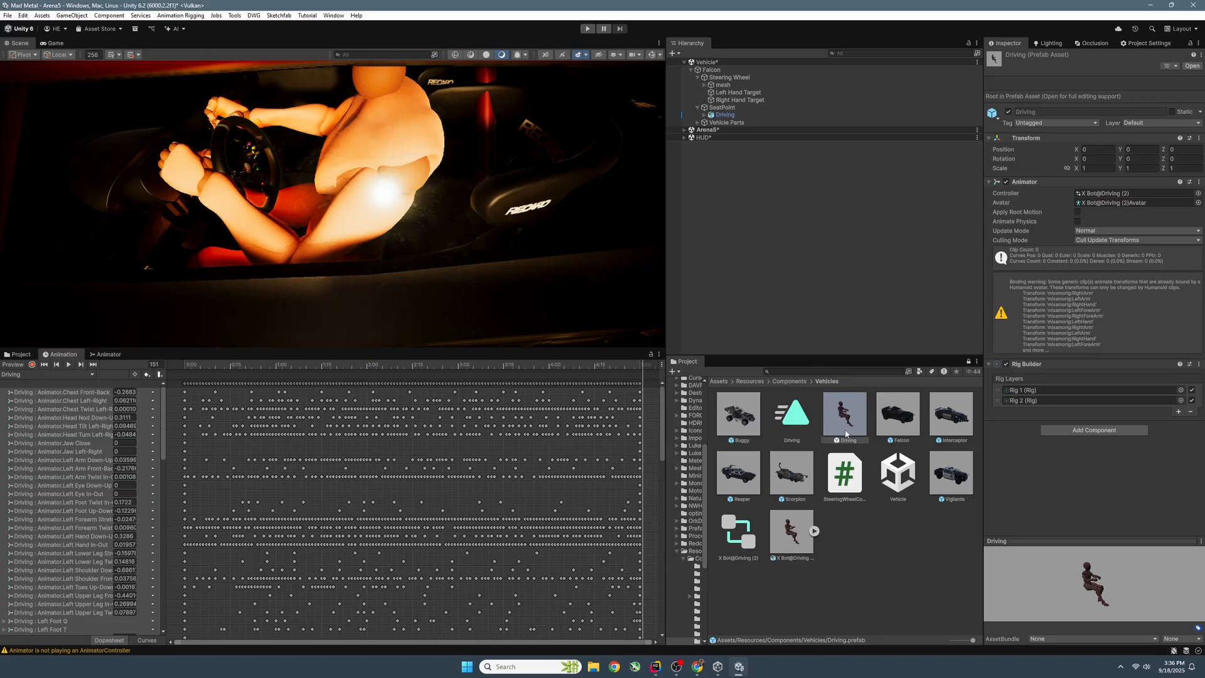
Replace the source prefab of the Driving object under SeatPoint with the new Driving prefab from the Vehicles folder.
{"action": "left_click_drag", "start_coordinate": [845, 433], "coordinate": [722, 116]}
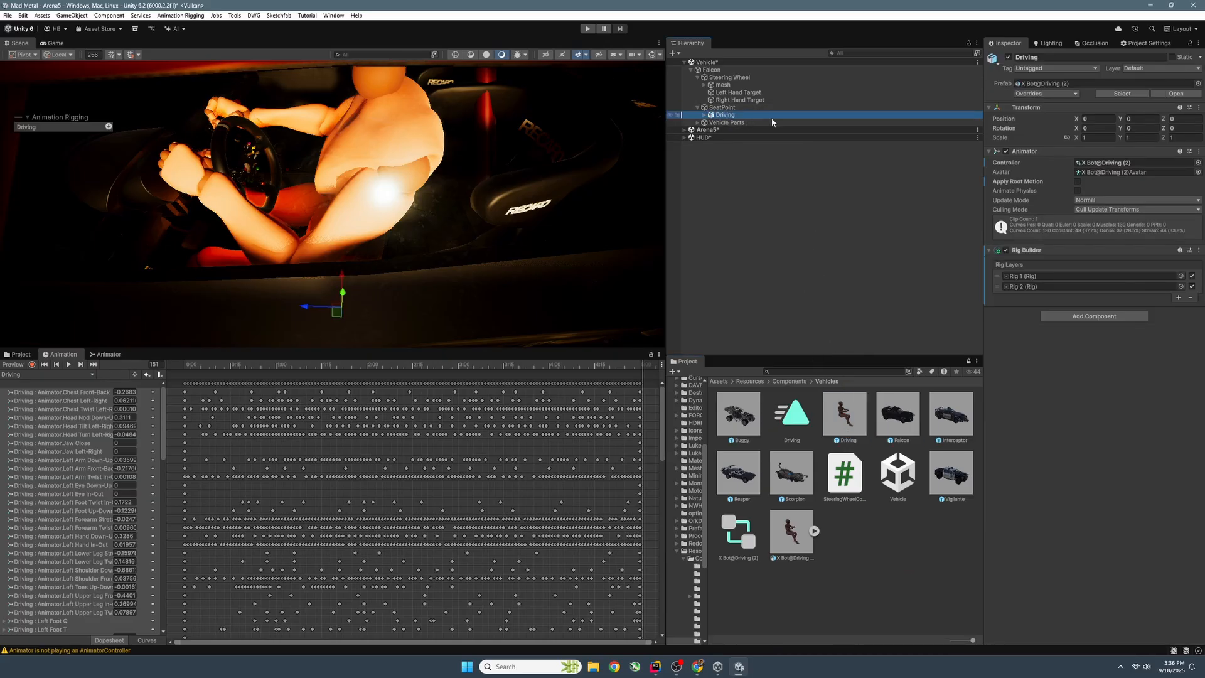
{"action": "left_click_drag", "start_coordinate": [790, 529], "coordinate": [1043, 87]}
{"action": "left_click", "coordinate": [1062, 92]}
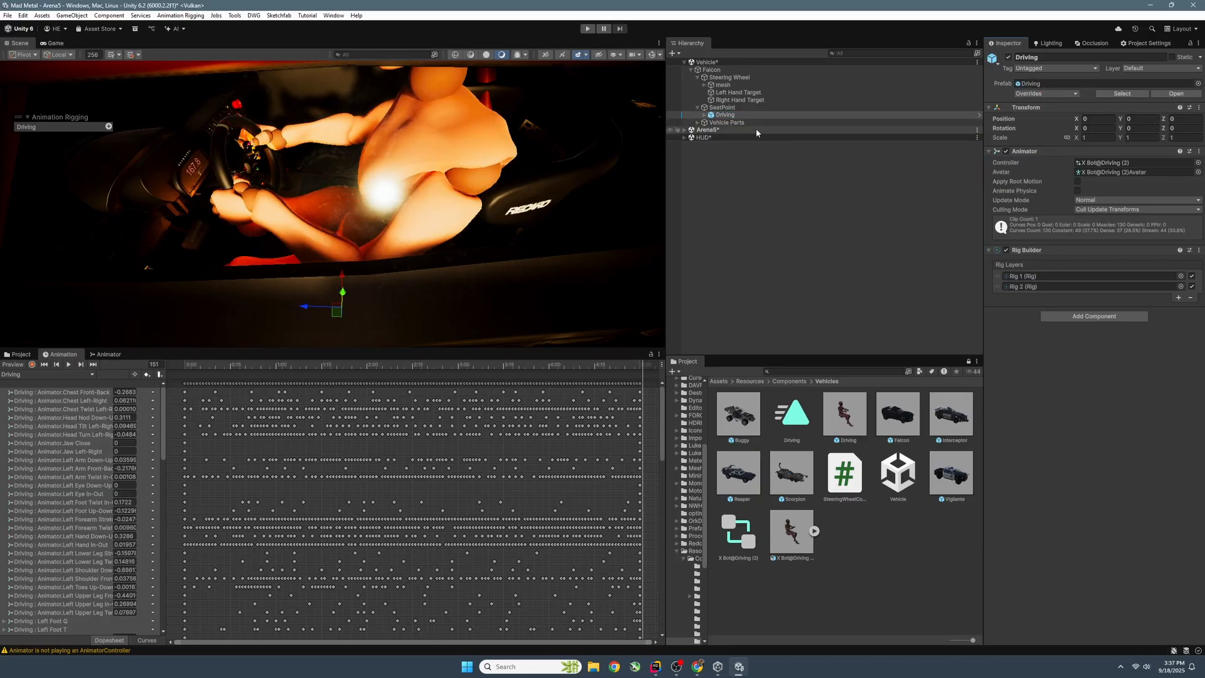
Assign Left Hand Target as the target of Left Hand IK and Right Hand Target as the target of Right Hand IK.
{"action": "left_click", "coordinate": [705, 116]}
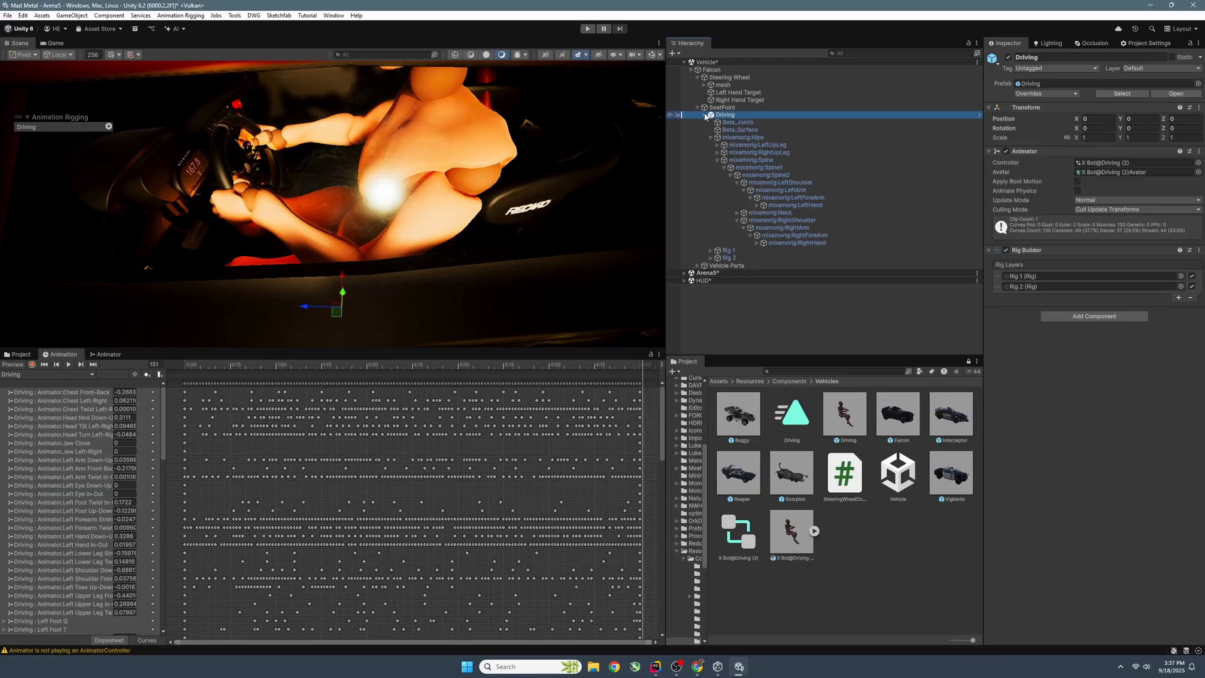
{"action": "left_click", "coordinate": [740, 251]}
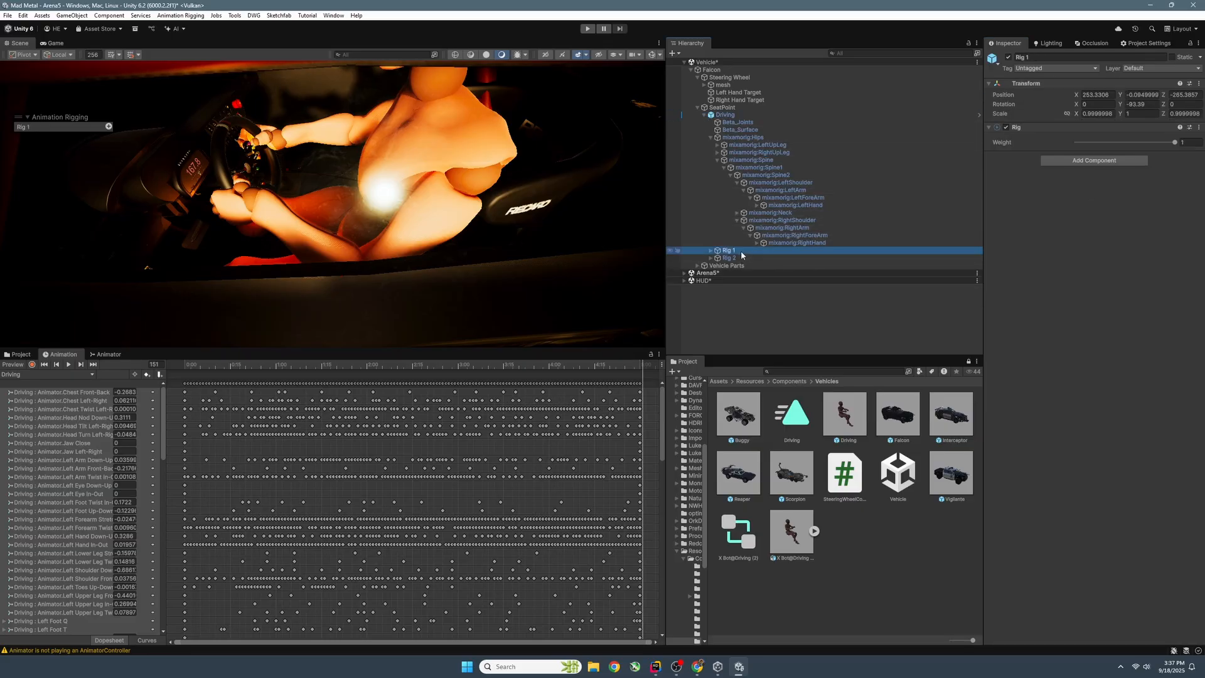
{"action": "left_click", "coordinate": [710, 251]}
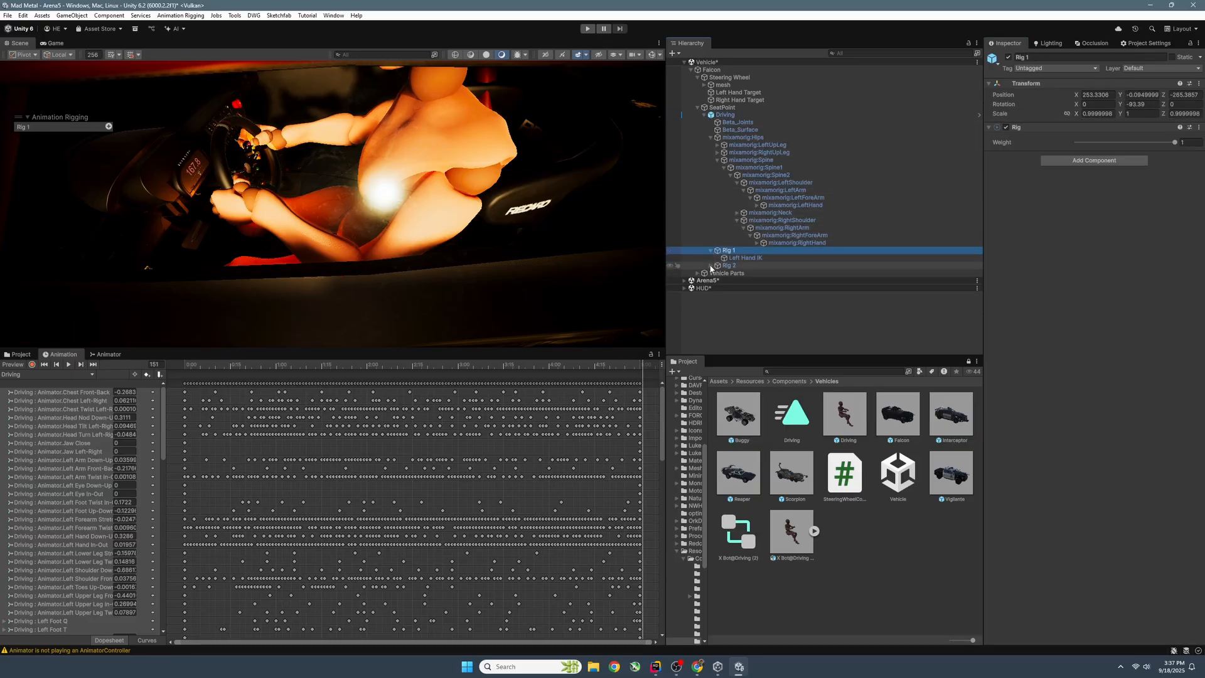
{"action": "left_click", "coordinate": [710, 265]}
{"action": "left_click", "coordinate": [892, 257]}
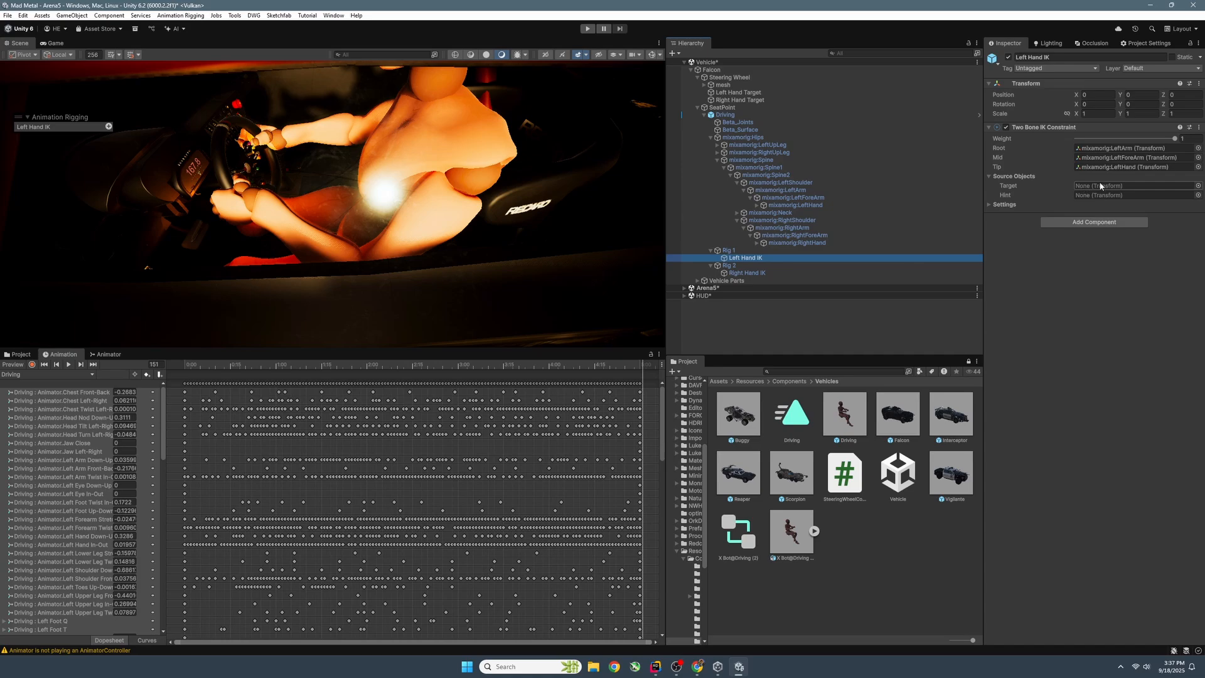
{"action": "left_click_drag", "start_coordinate": [731, 93], "coordinate": [1089, 187]}
{"action": "left_click", "coordinate": [759, 273]}
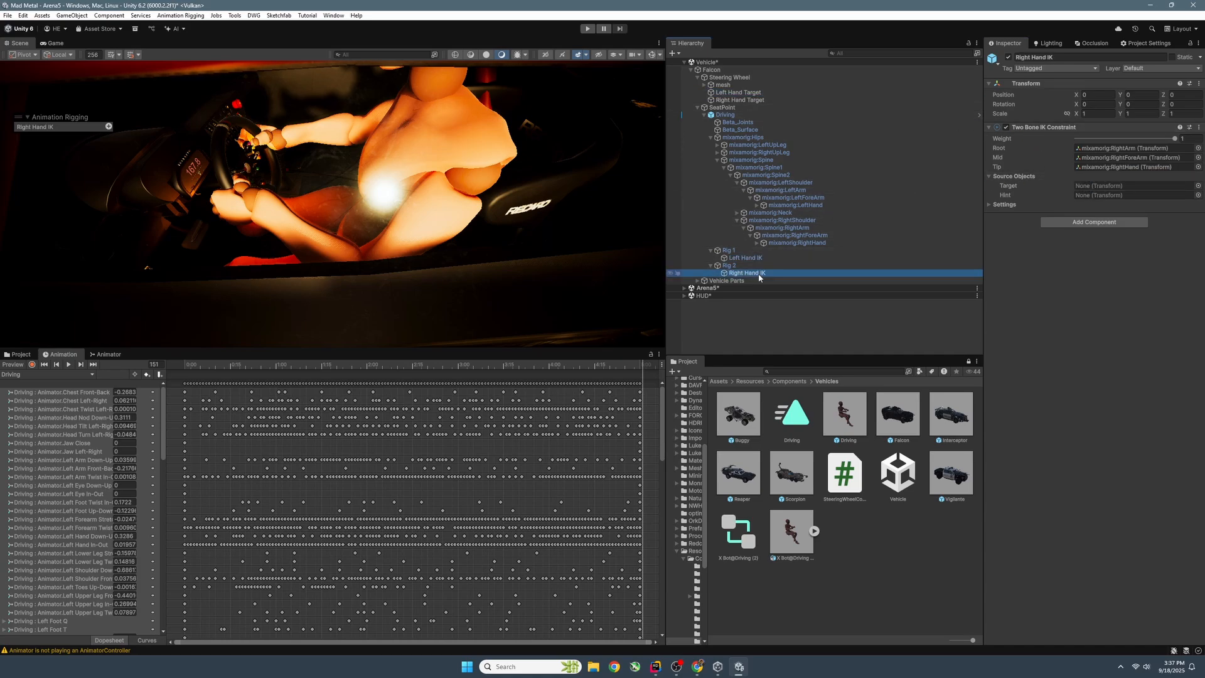
{"action": "left_click_drag", "start_coordinate": [741, 100], "coordinate": [1089, 190]}
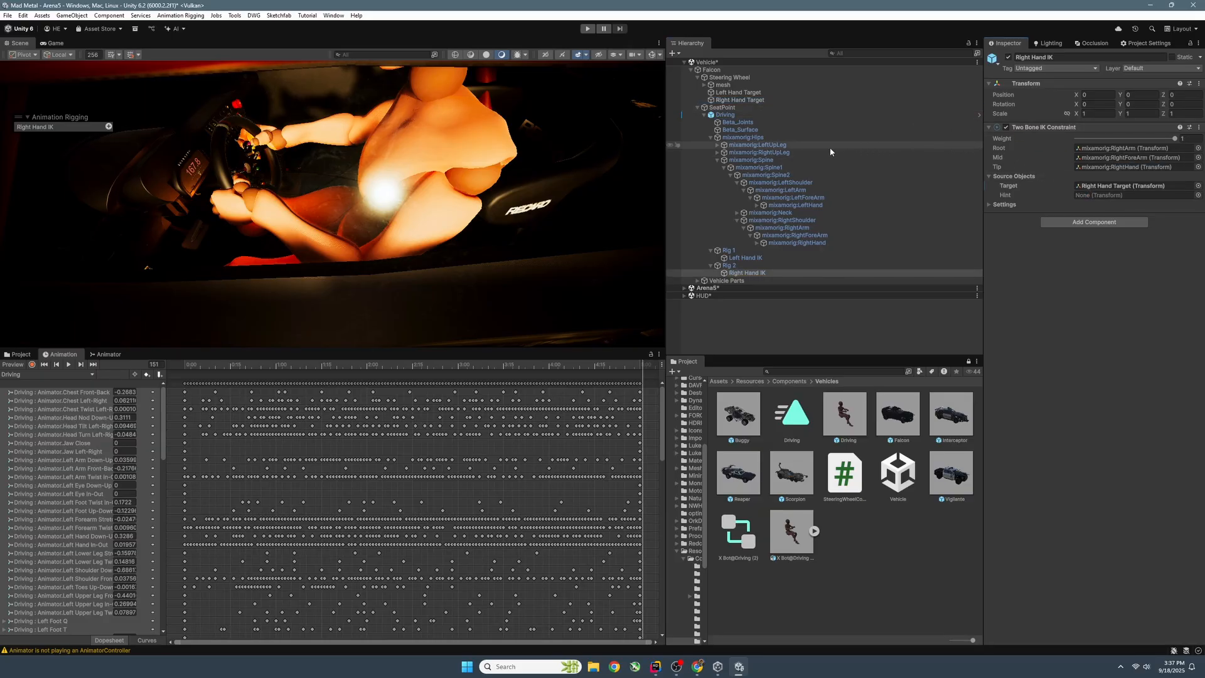
Play the scene and rotate the Steering Wheel object to check whether the driver's hands follow it.
{"action": "left_click", "coordinate": [587, 29]}
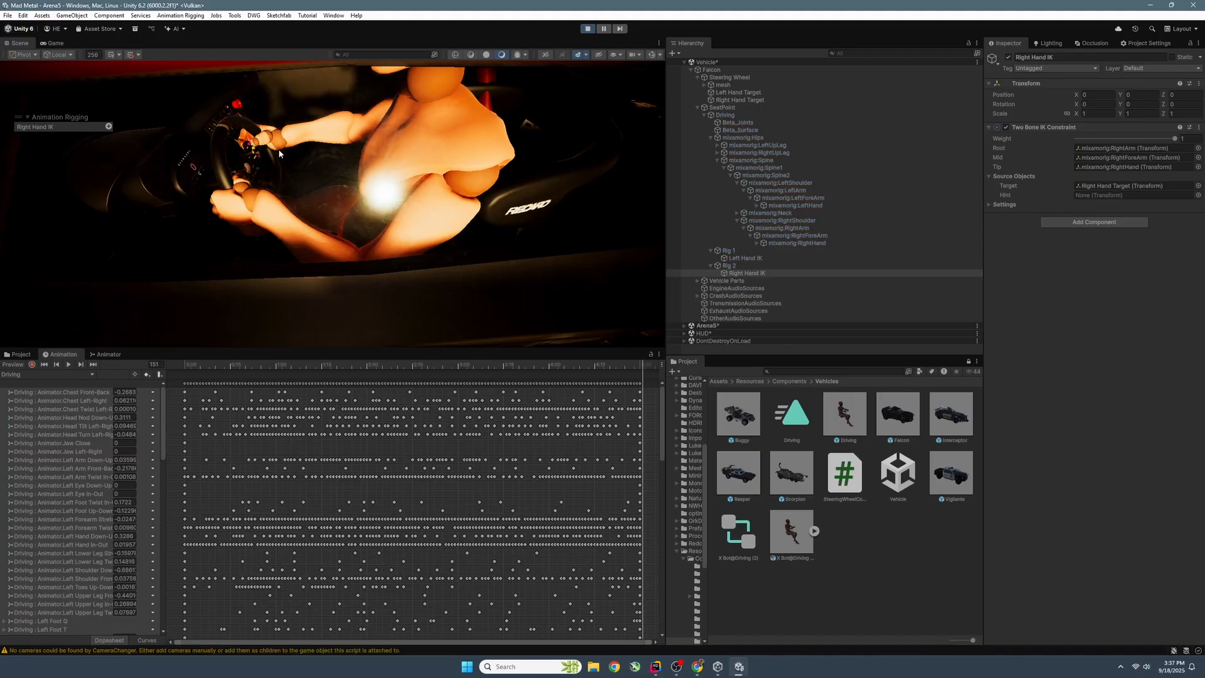
{"action": "right_click_drag", "start_coordinate": [429, 179], "coordinate": [339, 167]}
{"action": "left_click", "coordinate": [353, 173]}
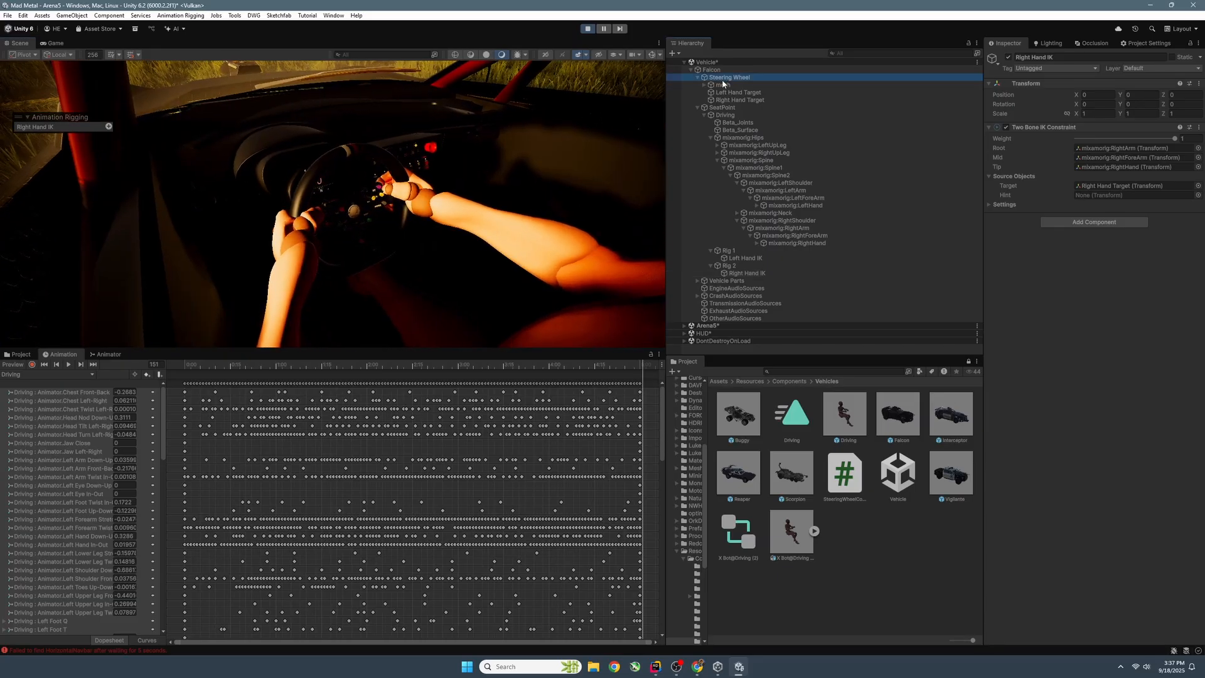
{"action": "left_click_drag", "start_coordinate": [353, 173], "coordinate": [522, 178]}
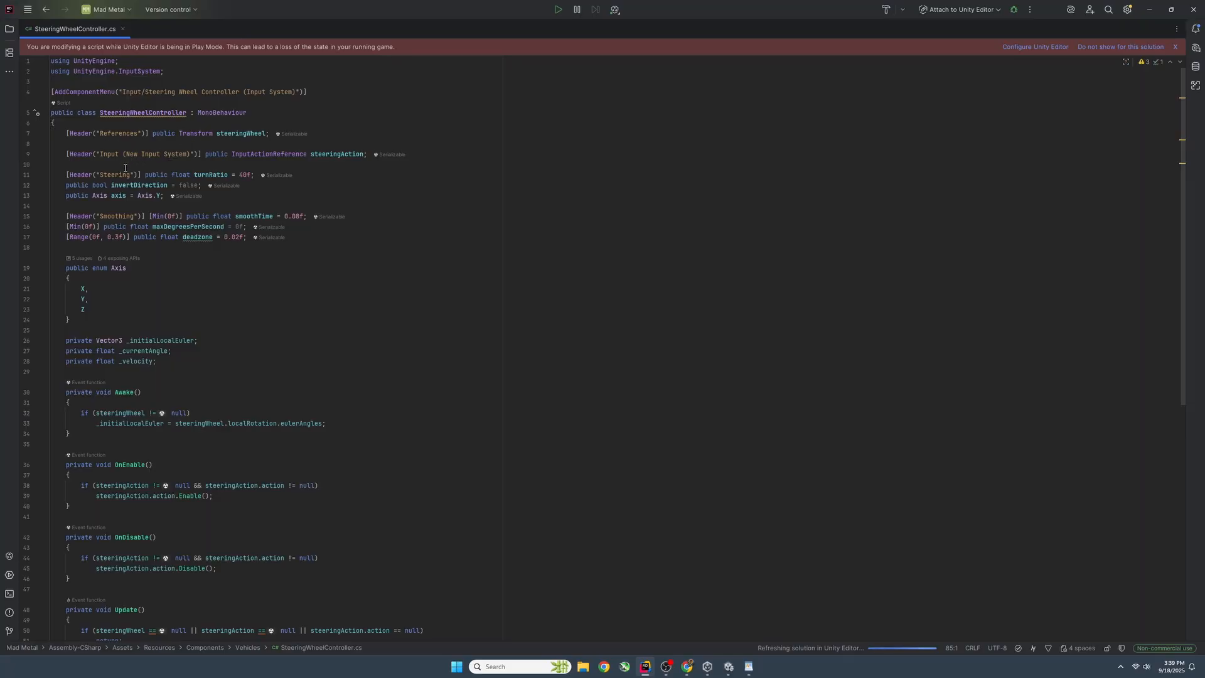
Read through the SteeringWheelController.cs script from its fields to the Update method and return to Unity.
{"action": "scroll", "coordinate": [122, 215], "scroll_direction": "down", "scroll_amount": 10}
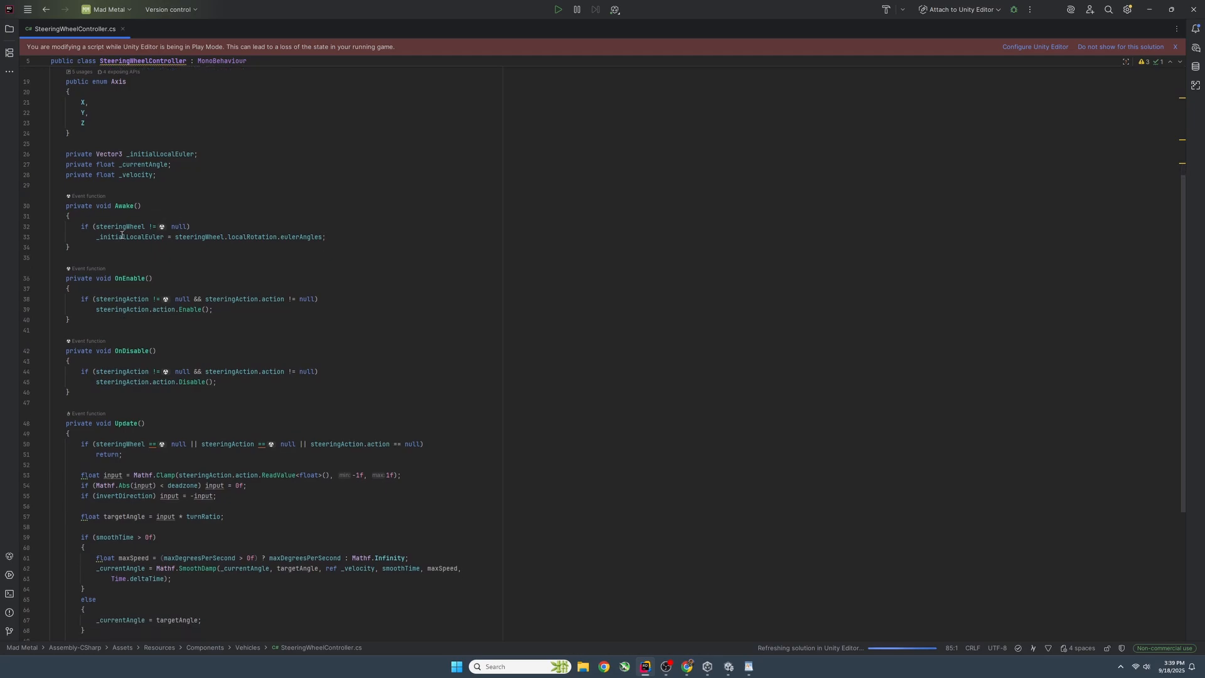
{"action": "scroll", "coordinate": [121, 247], "scroll_direction": "down", "scroll_amount": 1}
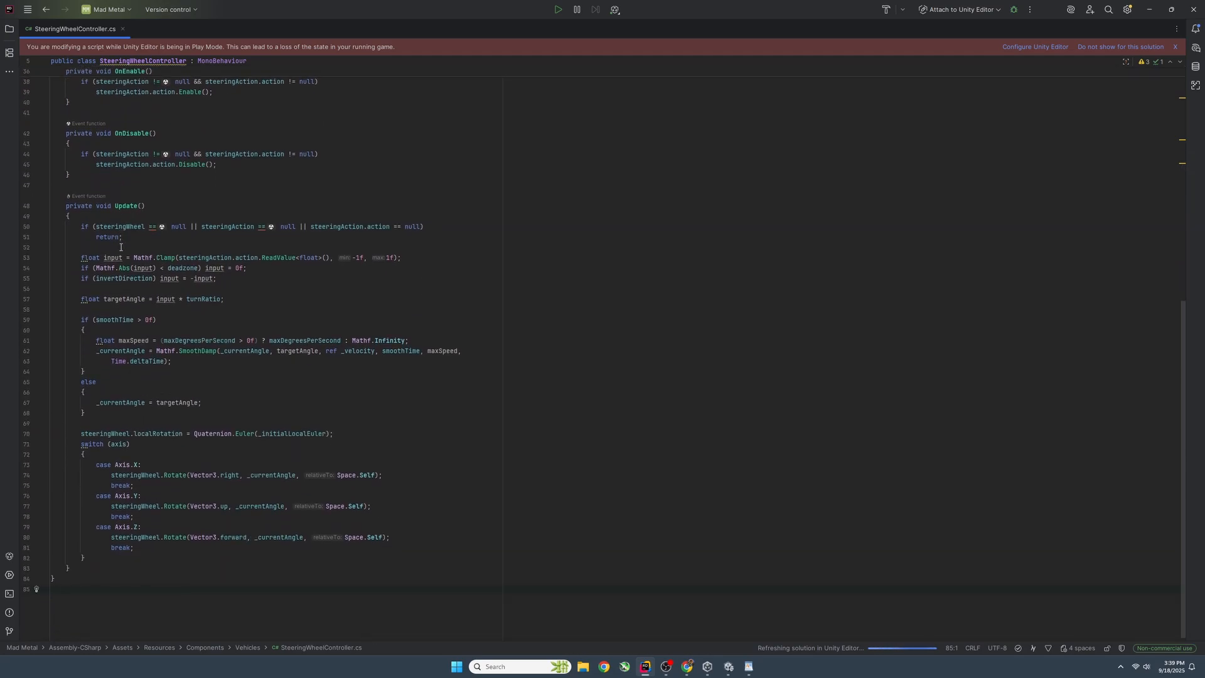
{"action": "left_click", "coordinate": [155, 371]}
{"action": "scroll", "coordinate": [229, 355], "scroll_direction": "up", "scroll_amount": 10}
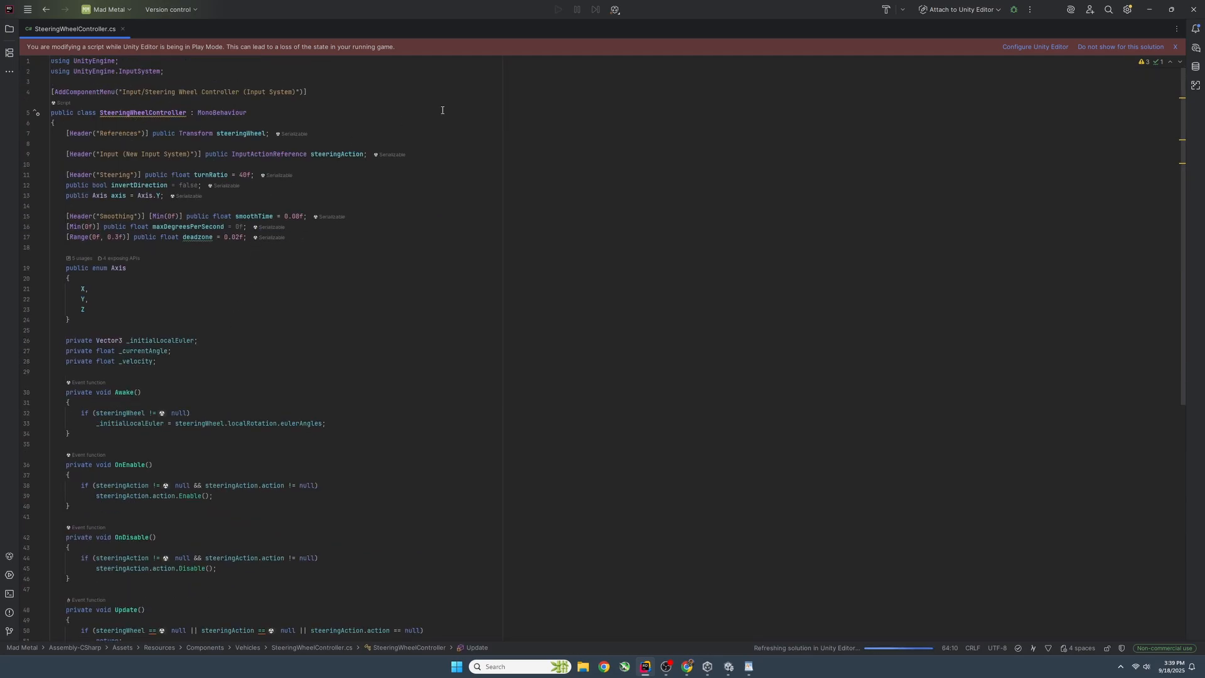
{"action": "left_click", "coordinate": [1149, 9]}
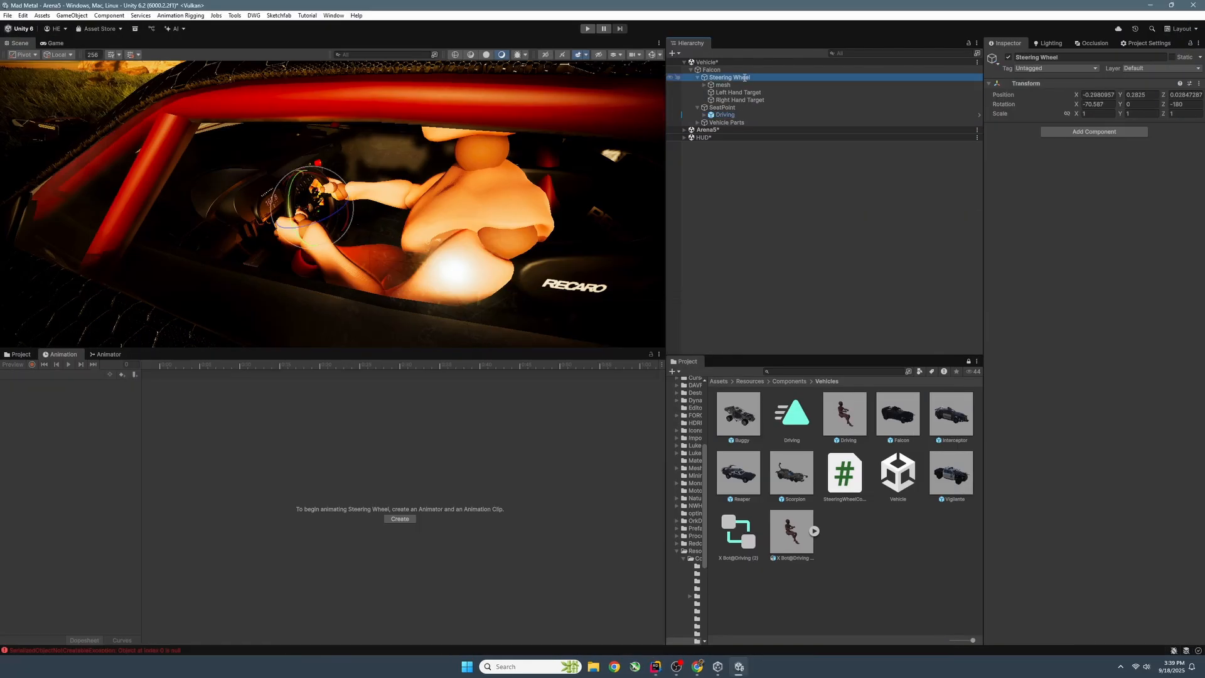
Add the SteeringWheelController script to the Steering Wheel object and assign the object itself as the Steering Wheel reference.
{"action": "left_click", "coordinate": [745, 78]}
{"action": "left_click_drag", "start_coordinate": [844, 472], "coordinate": [1096, 143]}
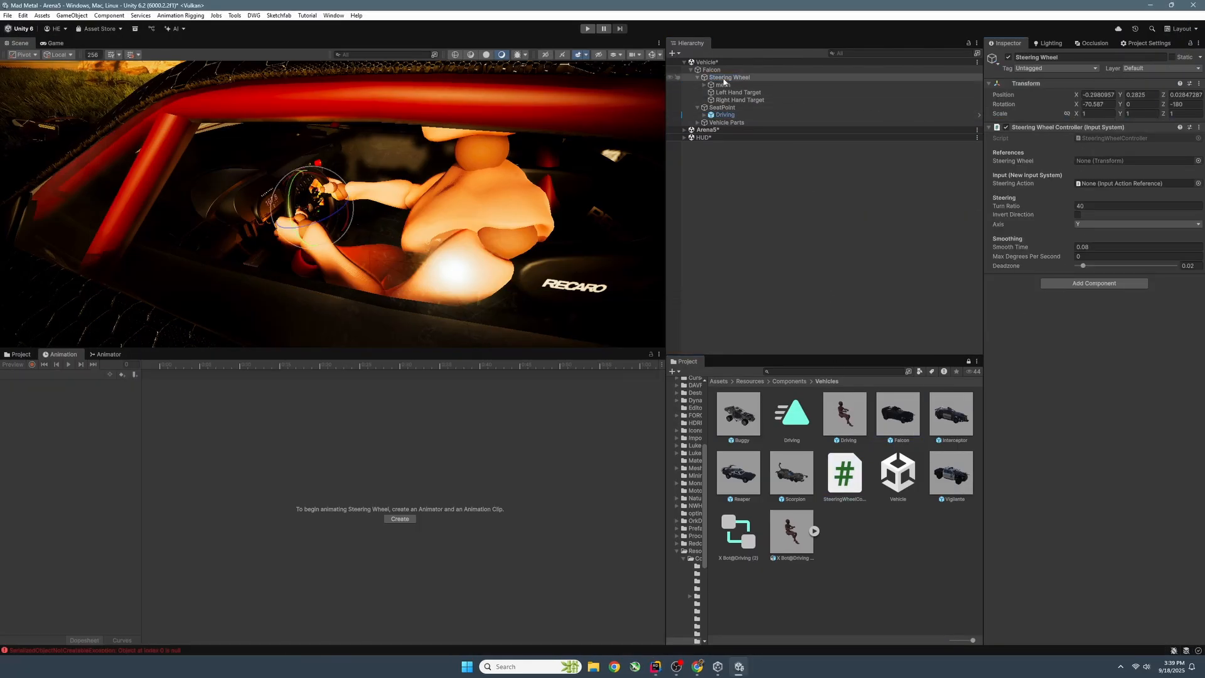
{"action": "left_click_drag", "start_coordinate": [725, 79], "coordinate": [1090, 161]}
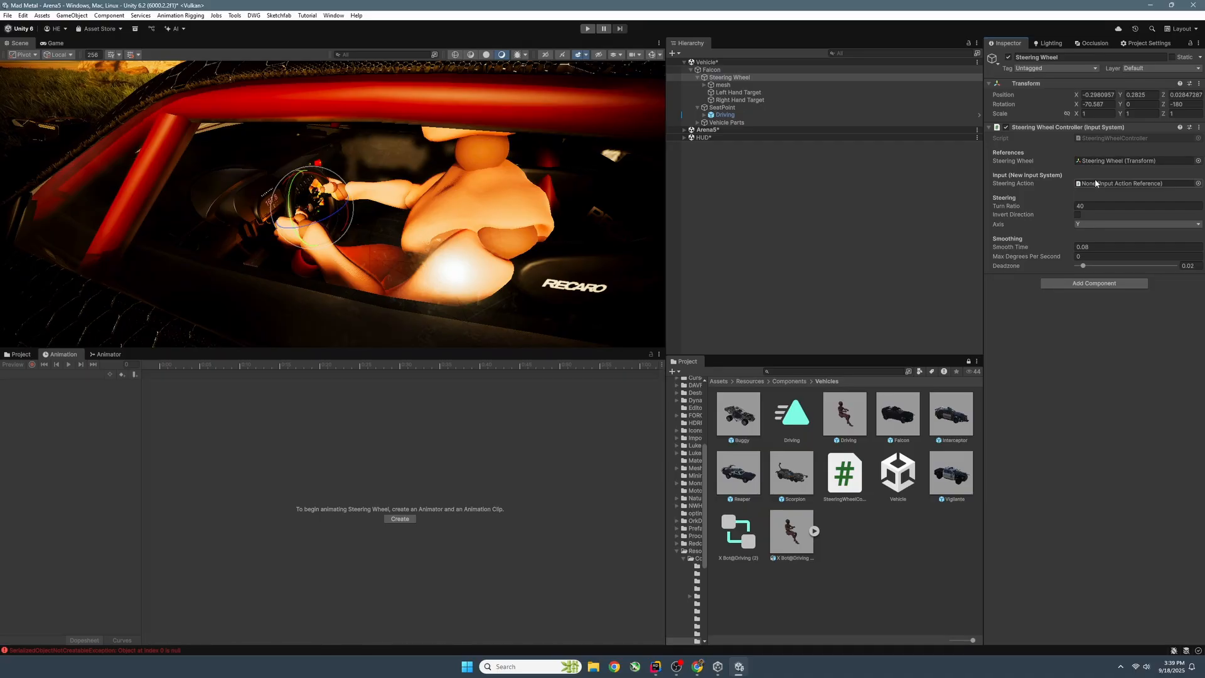
Create an Input Actions asset named SteeringAction in the Vehicles folder and open it for editing.
{"action": "right_click", "coordinate": [850, 528]}
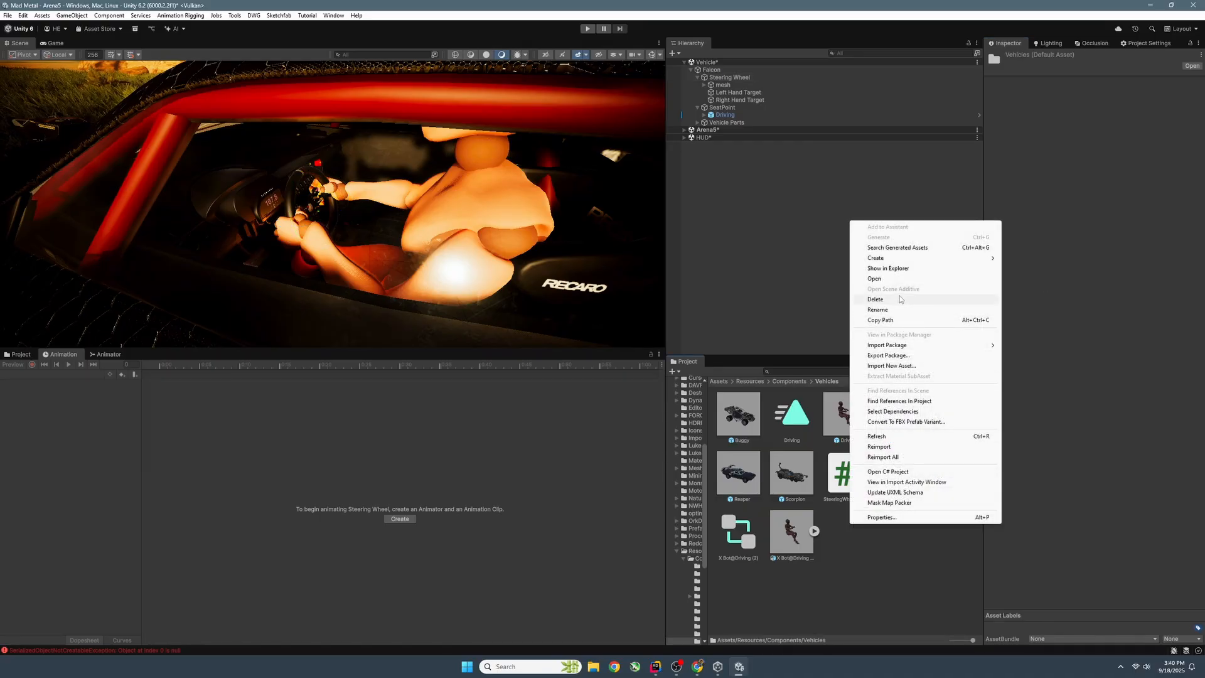
{"action": "mouse_move", "coordinate": [897, 258]}
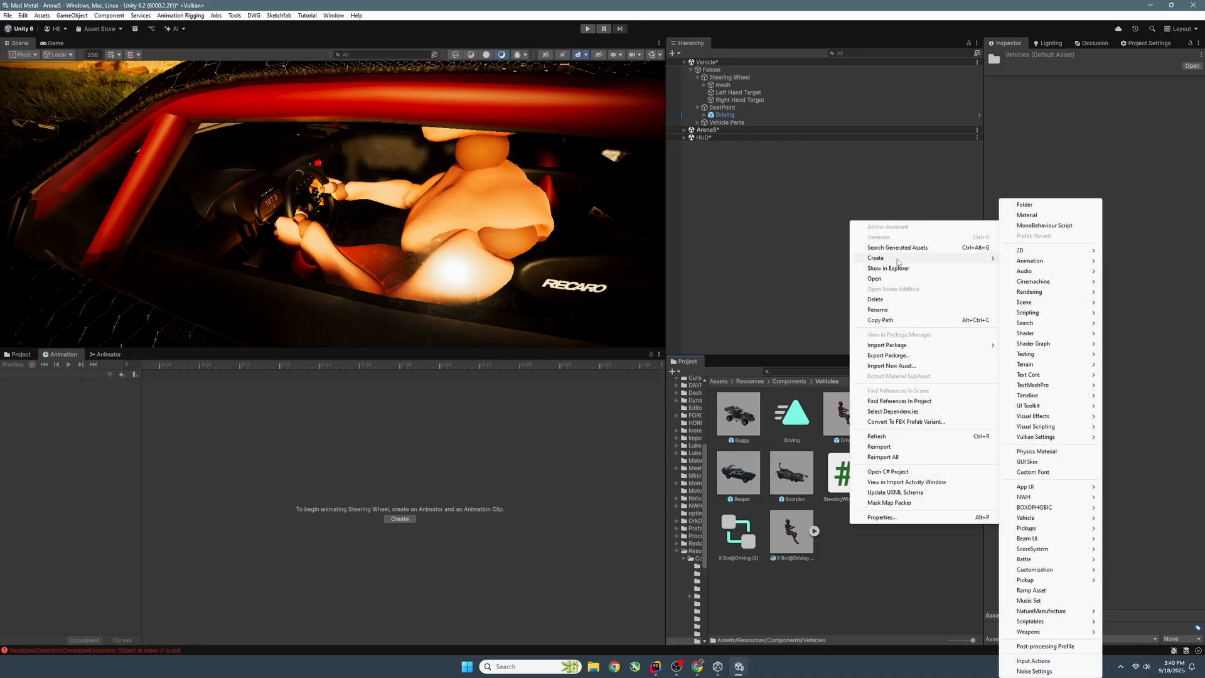
{"action": "left_click", "coordinate": [1039, 660]}
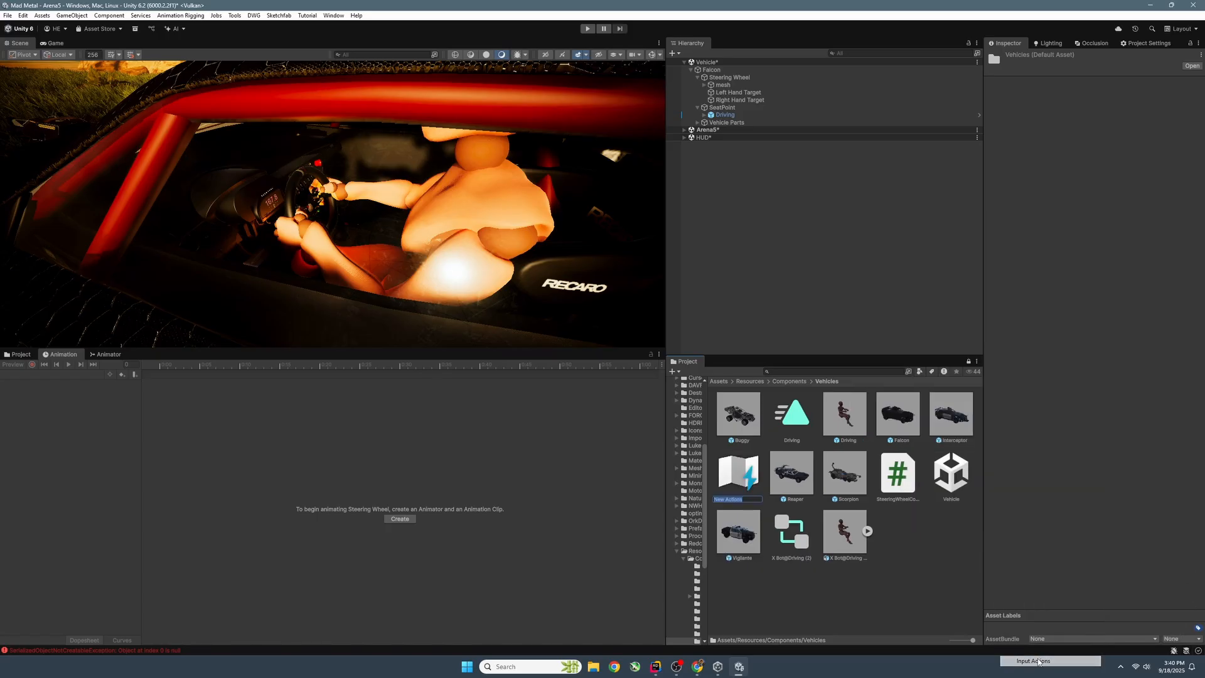
{"action": "type", "text": "SteeringAction"}
{"action": "left_click", "coordinate": [945, 576]}
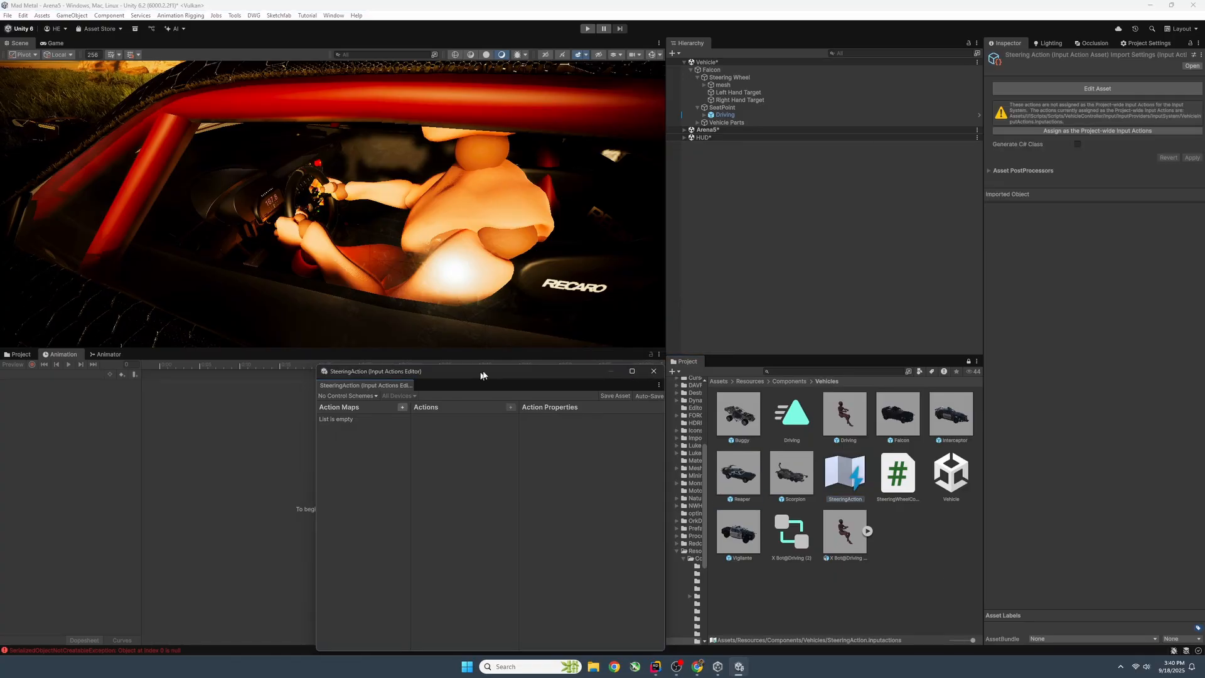
Add an action map named SteeringMap, name its action Steer and delete the action's empty binding.
{"action": "left_click", "coordinate": [560, 322]}
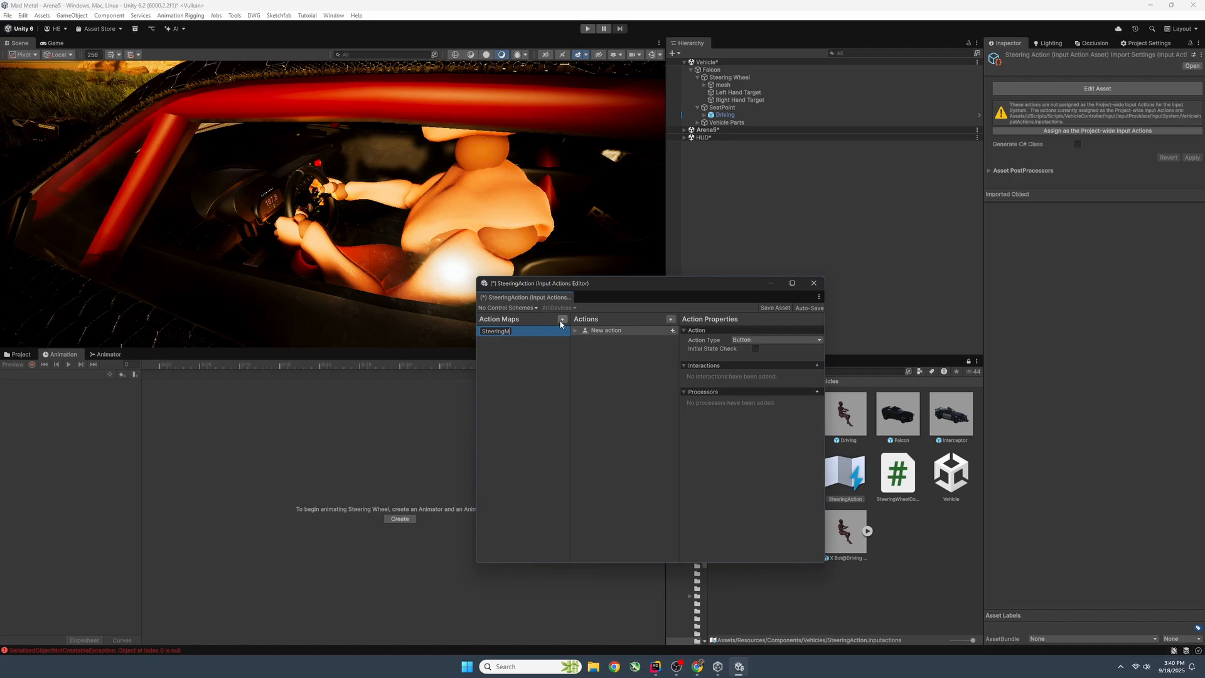
{"action": "left_click", "coordinate": [608, 333]}
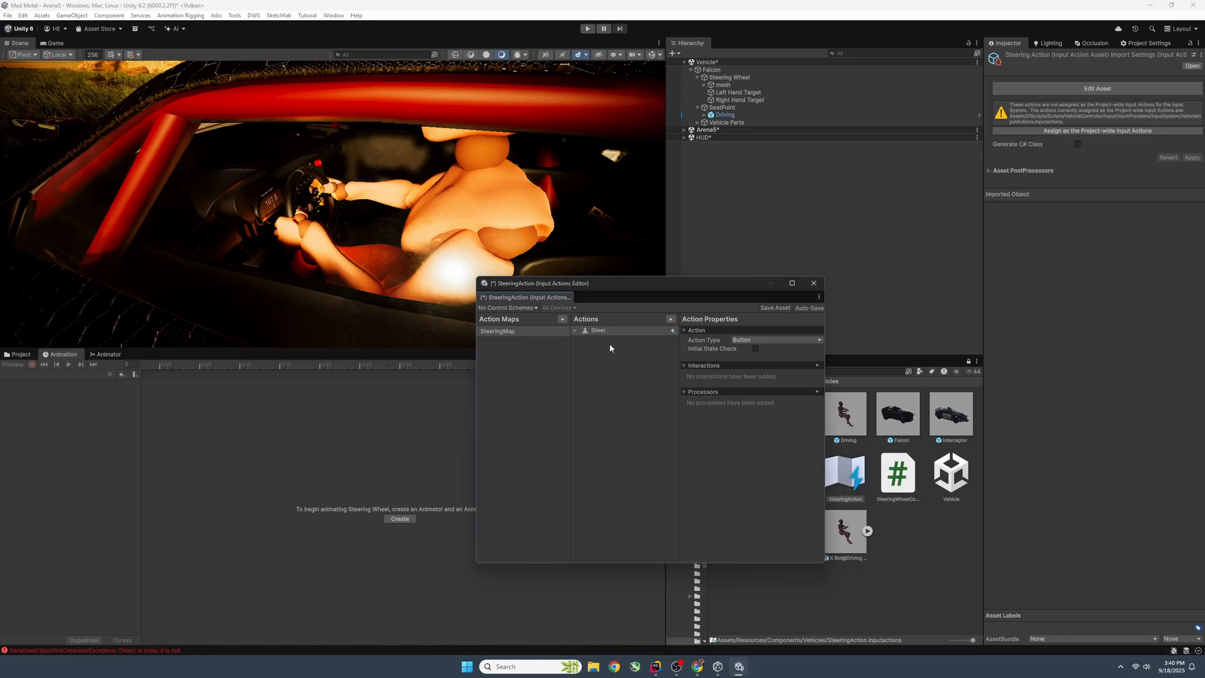
{"action": "left_click", "coordinate": [576, 332]}
{"action": "left_click", "coordinate": [612, 341]}
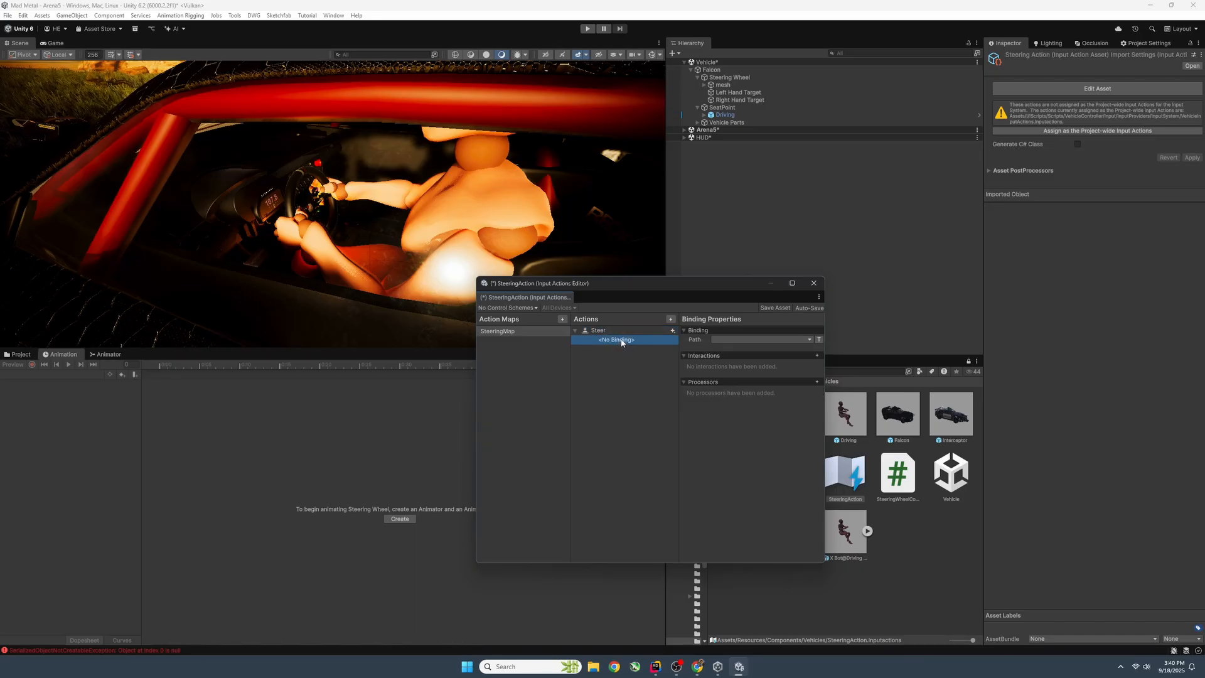
{"action": "key", "text": "Delete"}
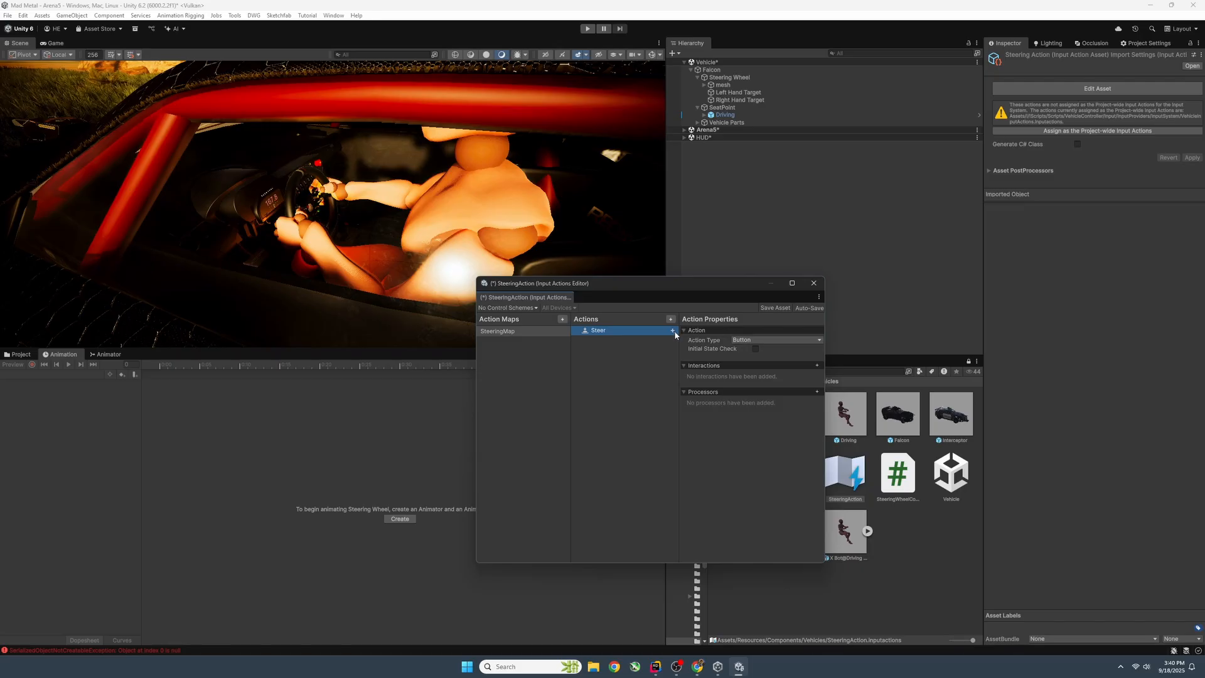
Add a Positive\Negative binding to the Steer action with 1D Axis as its composite type.
{"action": "left_click", "coordinate": [673, 331]}
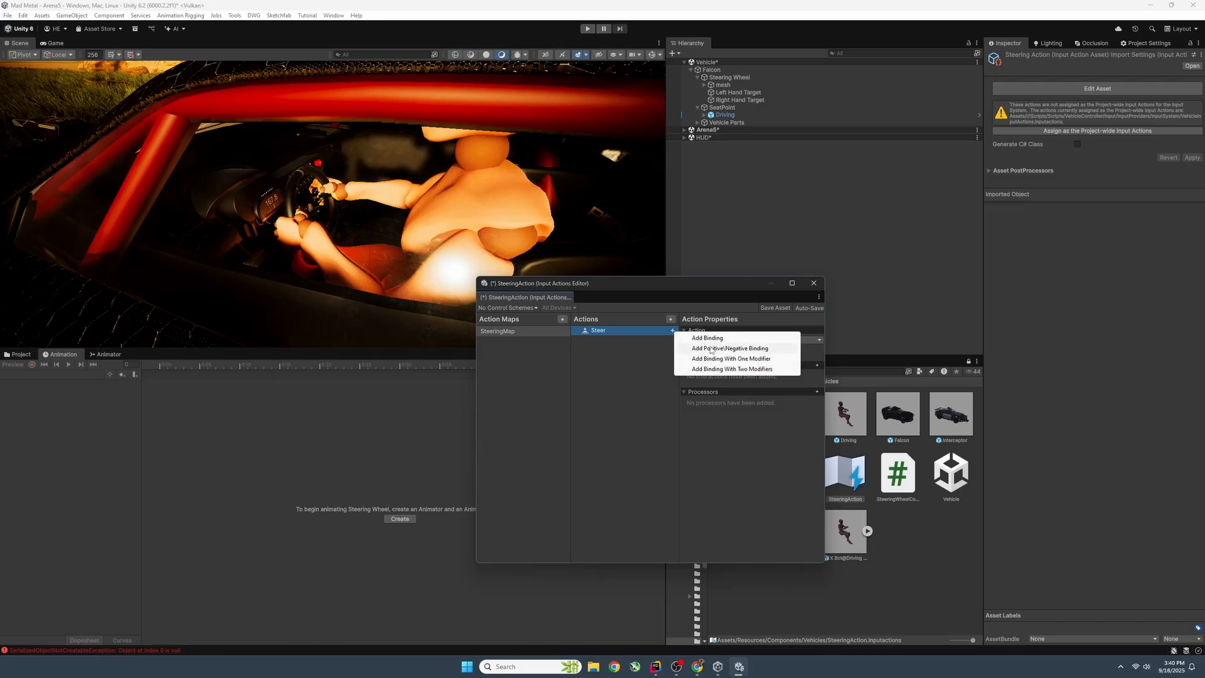
{"action": "left_click", "coordinate": [754, 350]}
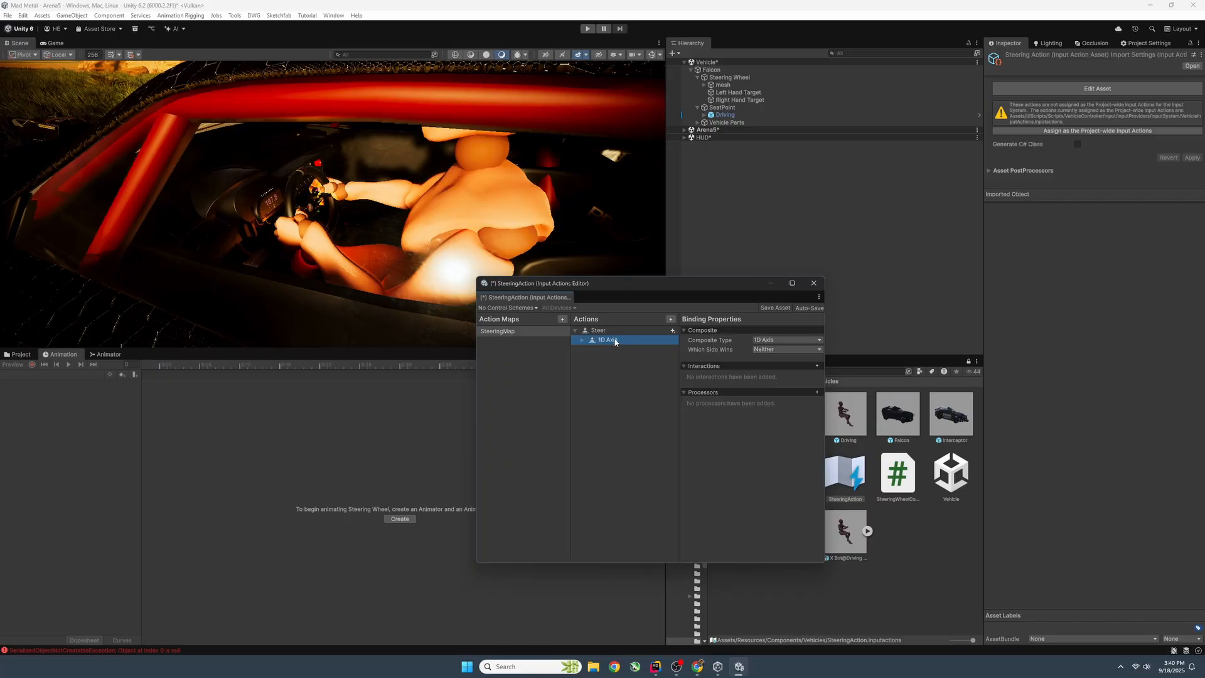
{"action": "left_click", "coordinate": [765, 341]}
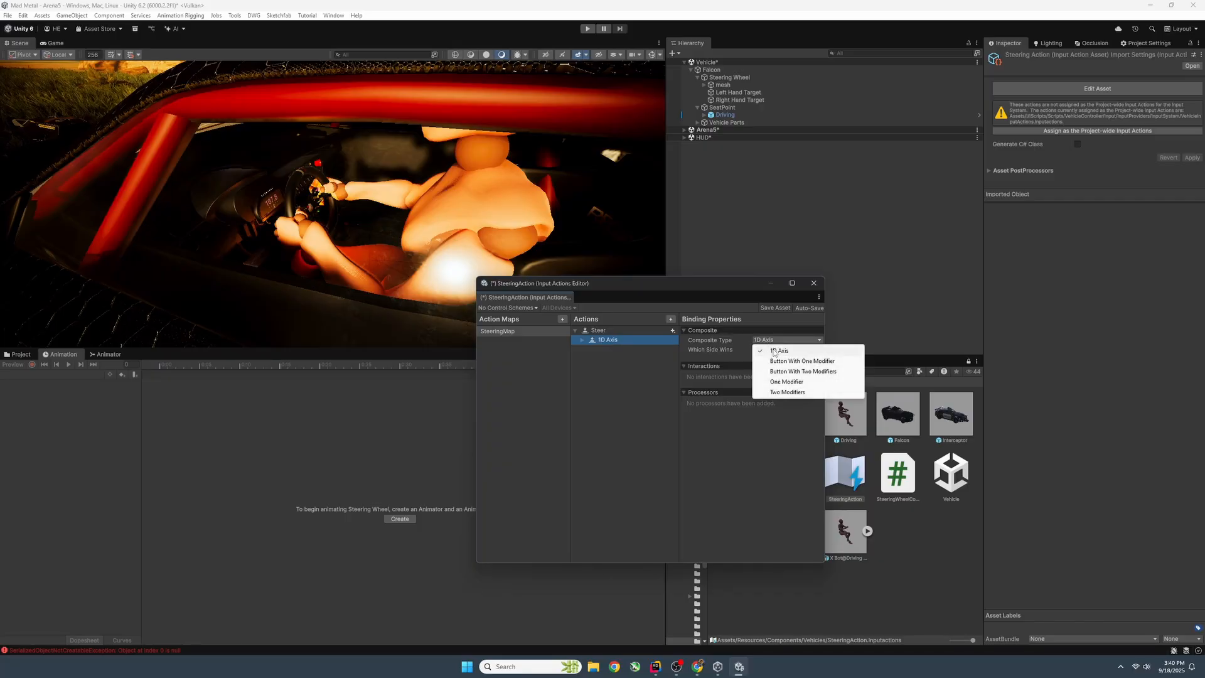
{"action": "left_click", "coordinate": [777, 352]}
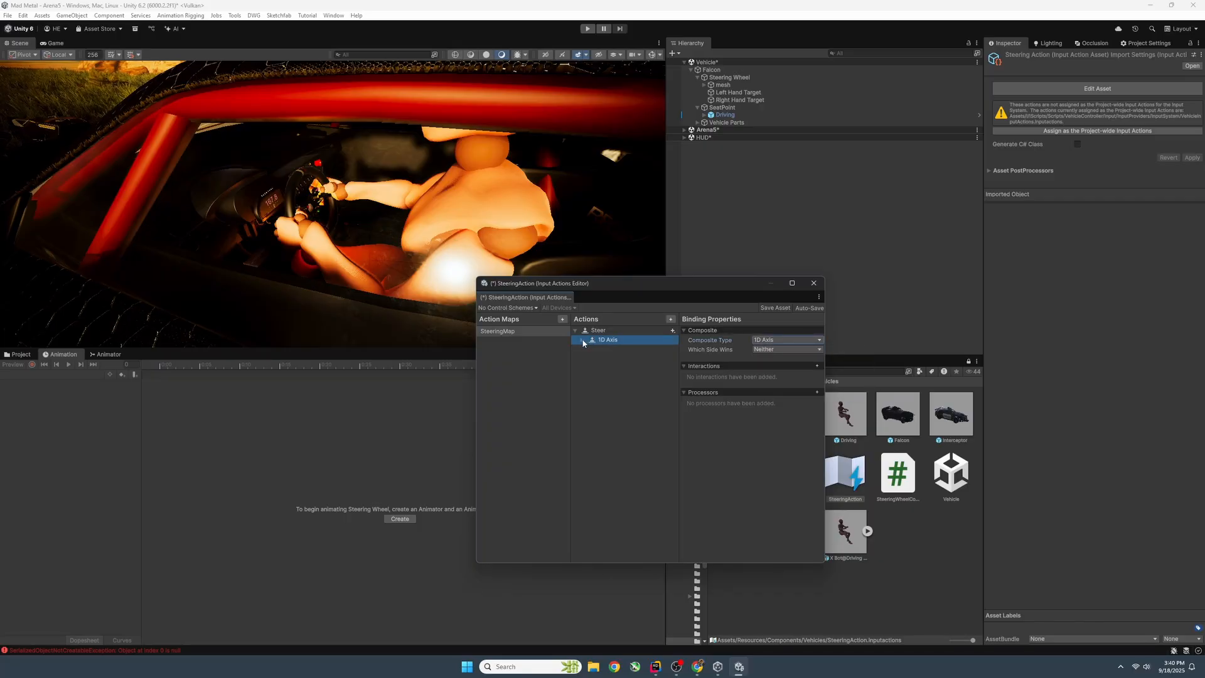
Bind the negative part of the Steer action's 1D Axis to the keyboard's A key.
{"action": "left_click", "coordinate": [583, 341]}
{"action": "left_click", "coordinate": [632, 350]}
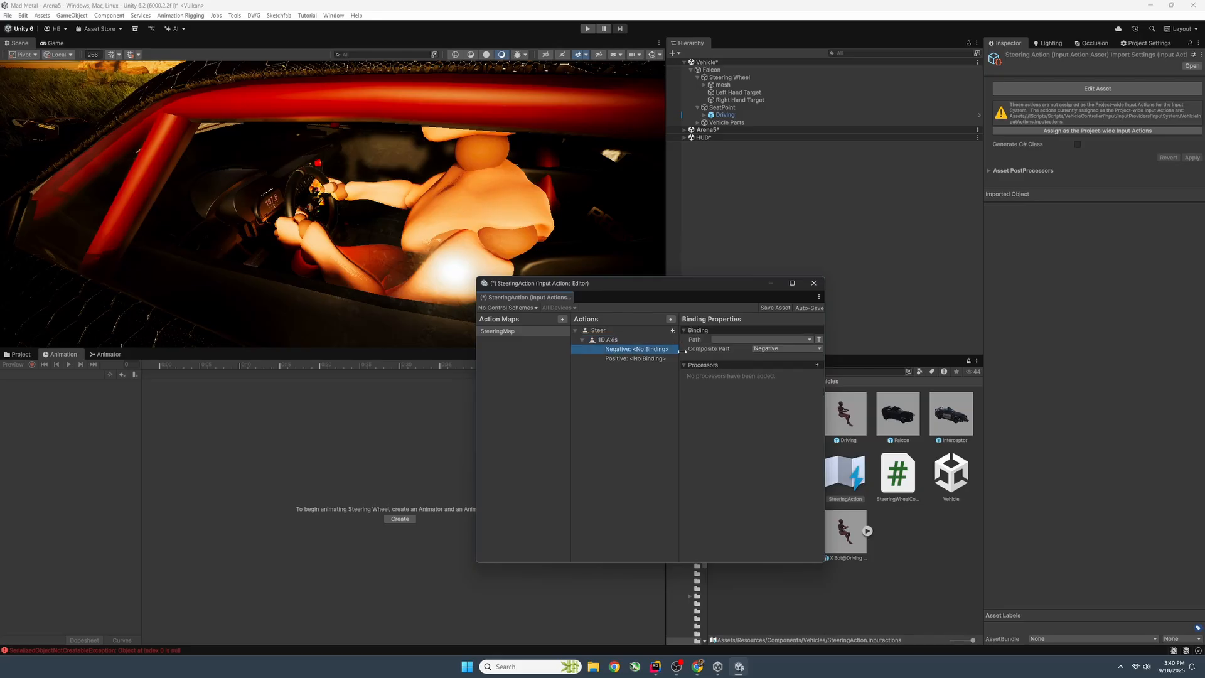
{"action": "left_click", "coordinate": [728, 339]}
{"action": "left_click", "coordinate": [729, 351]}
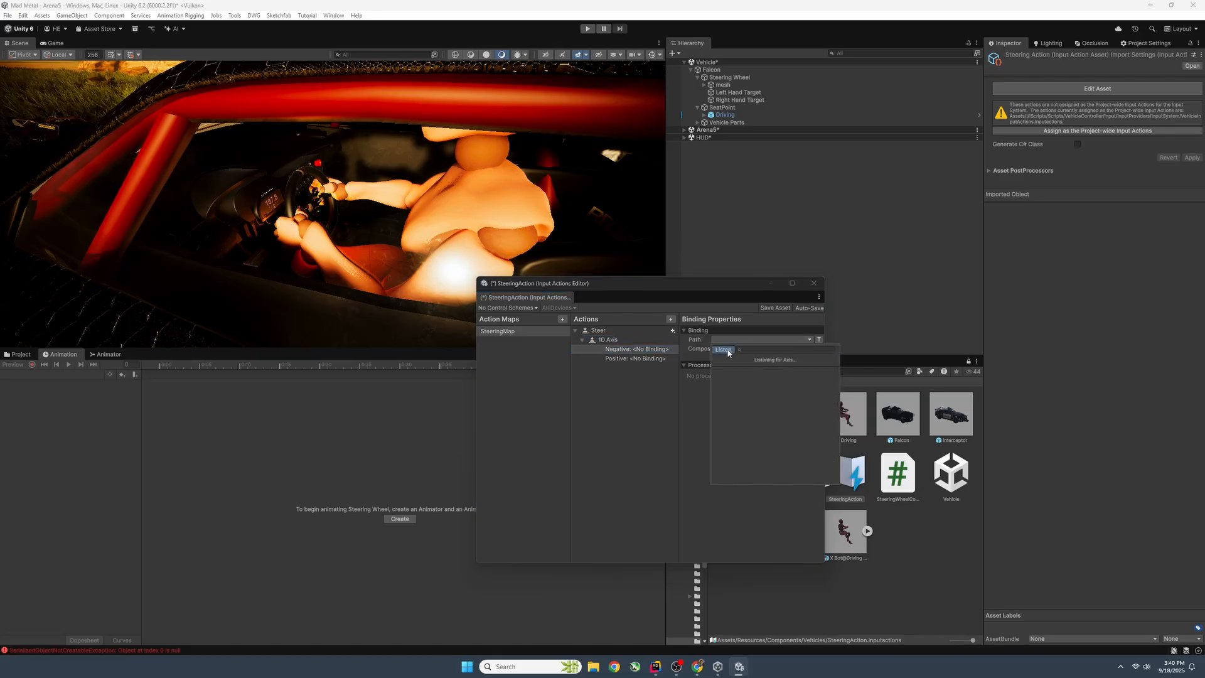
{"action": "key", "text": "a"}
{"action": "left_click", "coordinate": [734, 371]}
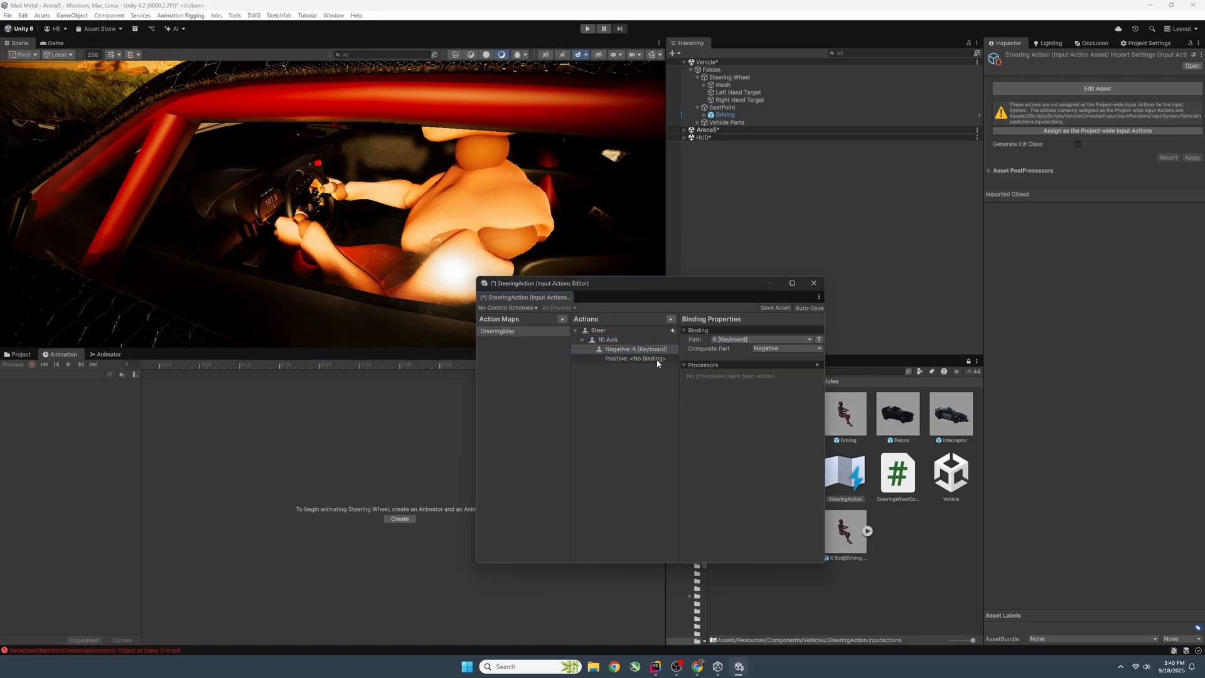
Bind the positive part of the 1D Axis to the keyboard's D key.
{"action": "left_click", "coordinate": [656, 359]}
{"action": "left_click", "coordinate": [726, 342]}
{"action": "left_click", "coordinate": [725, 351]}
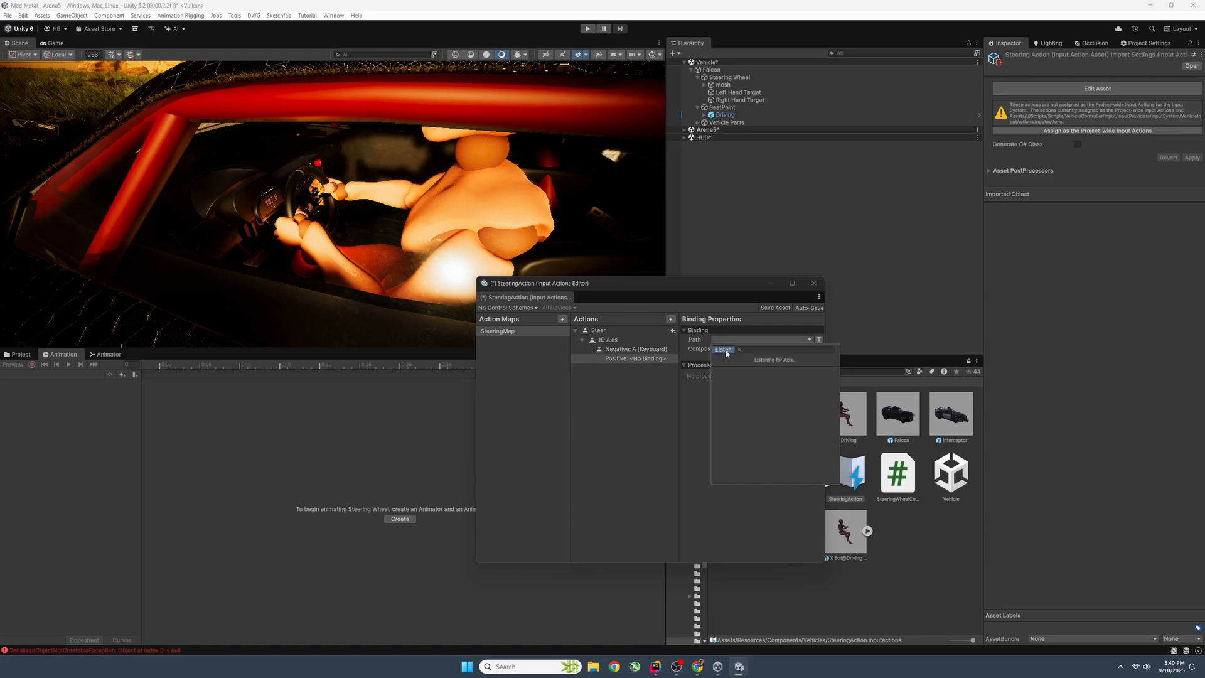
{"action": "key", "text": "d"}
{"action": "left_click", "coordinate": [738, 371]}
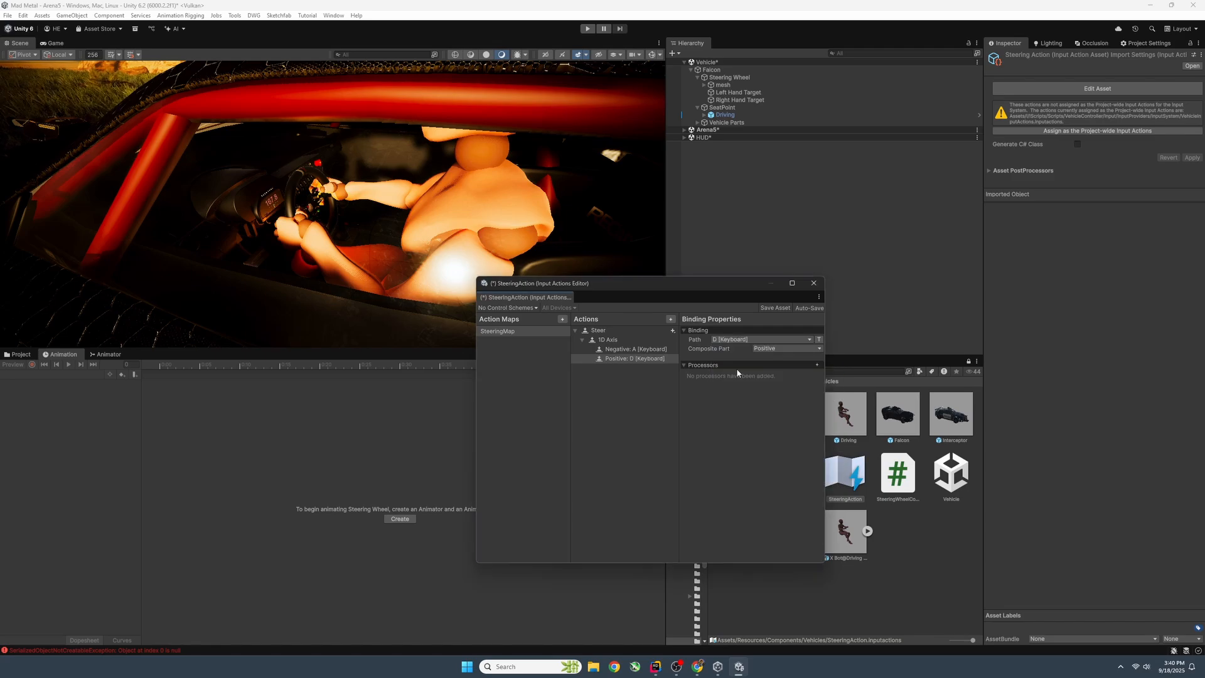
Rename the 1D Axis composite to Keyboard and add a second Positive\Negative binding named Gamepad to the Steer action.
{"action": "left_click", "coordinate": [652, 344]}
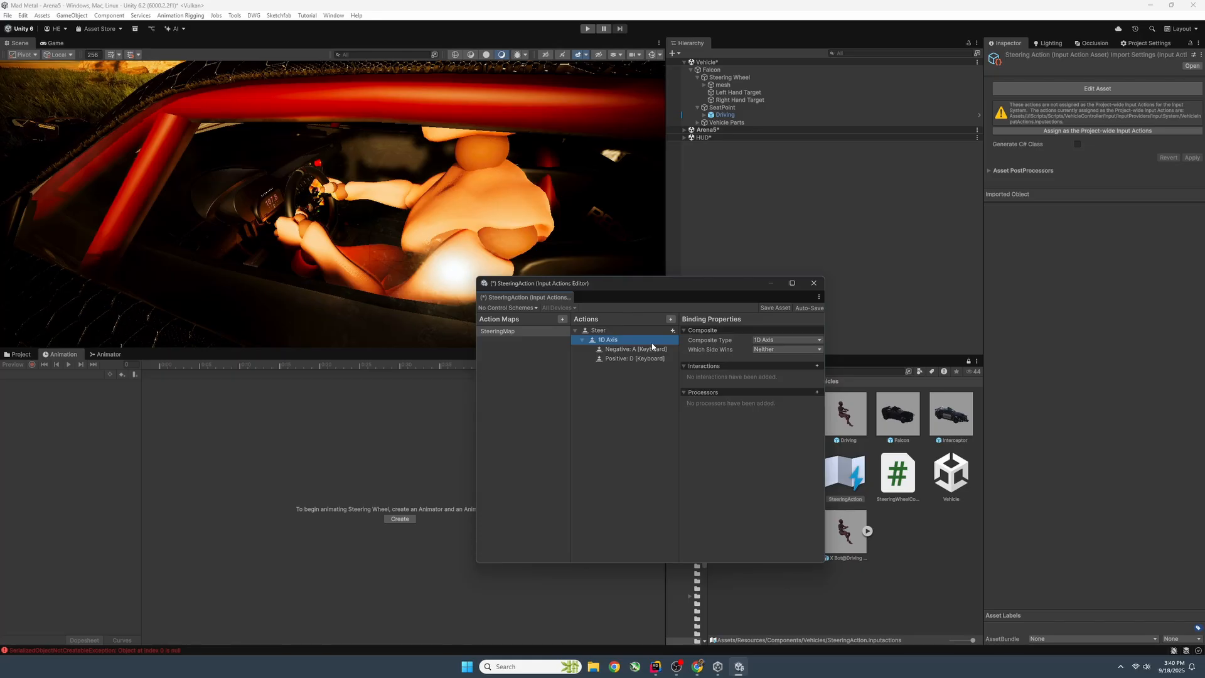
{"action": "double_click", "coordinate": [652, 345]}
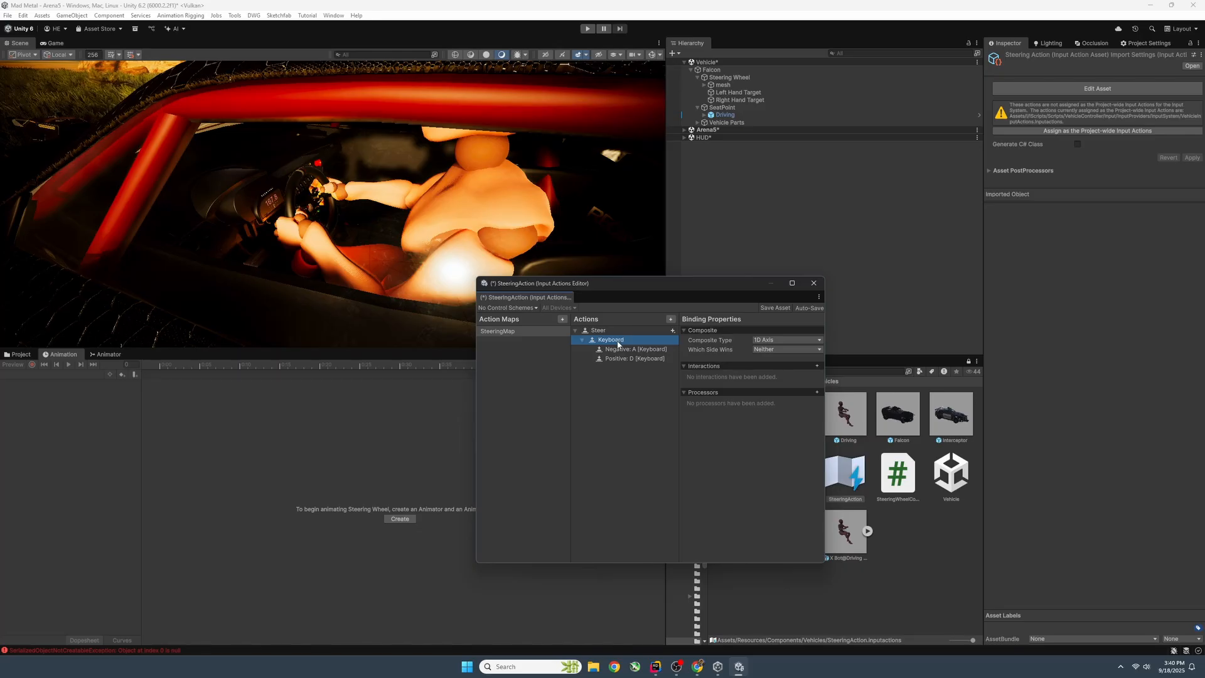
{"action": "left_click", "coordinate": [673, 332]}
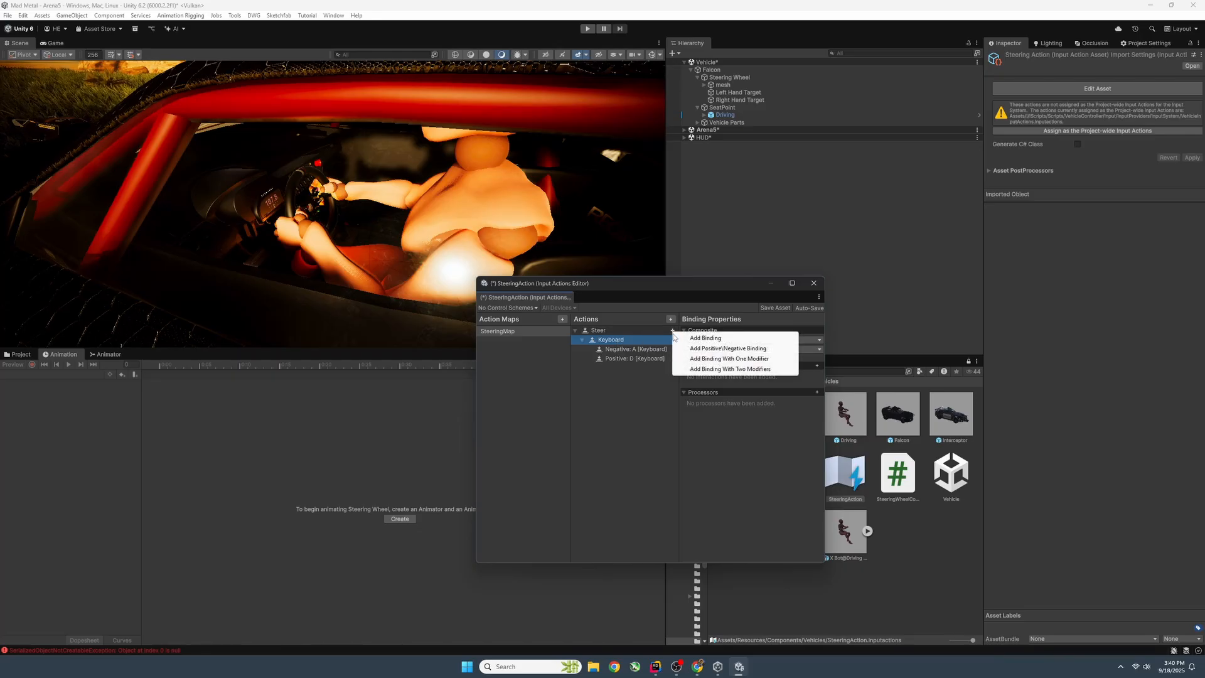
{"action": "left_click", "coordinate": [711, 349]}
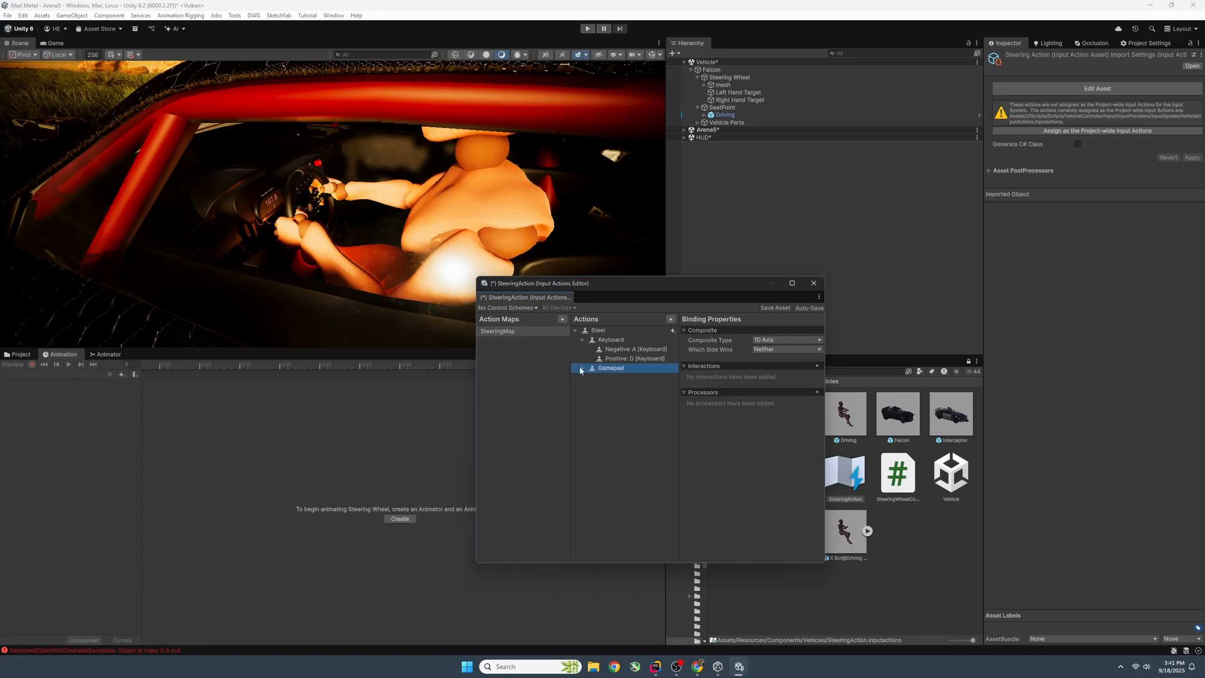
{"action": "left_click", "coordinate": [581, 369]}
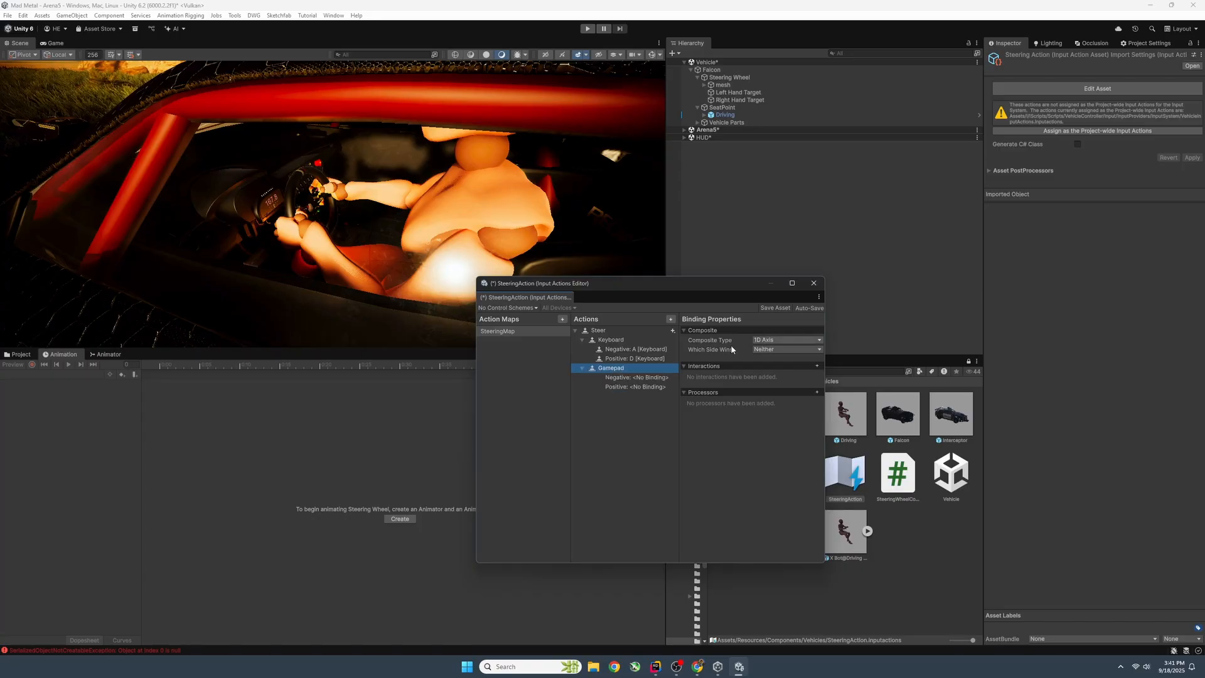
Bind the negative part of the Gamepad composite to the gamepad's Left Stick/Left.
{"action": "left_click", "coordinate": [657, 378]}
{"action": "left_click", "coordinate": [790, 339]}
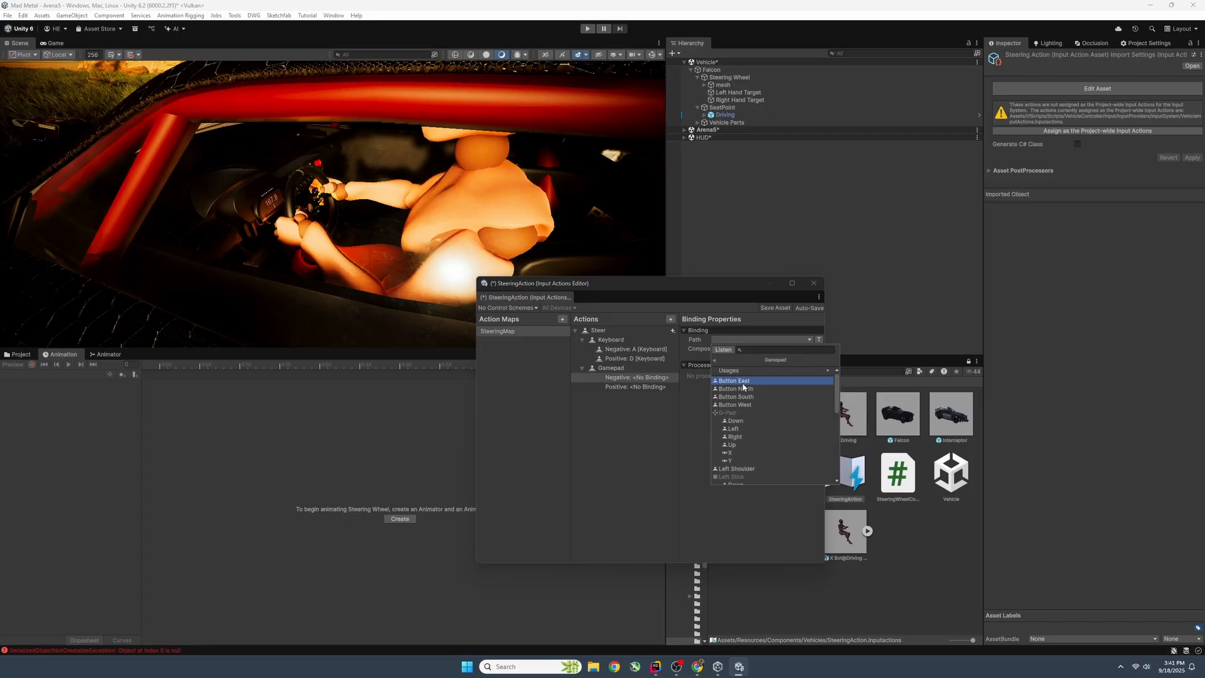
{"action": "scroll", "coordinate": [738, 446], "scroll_direction": "down", "scroll_amount": 2}
{"action": "scroll", "coordinate": [738, 446], "scroll_direction": "down", "scroll_amount": 1}
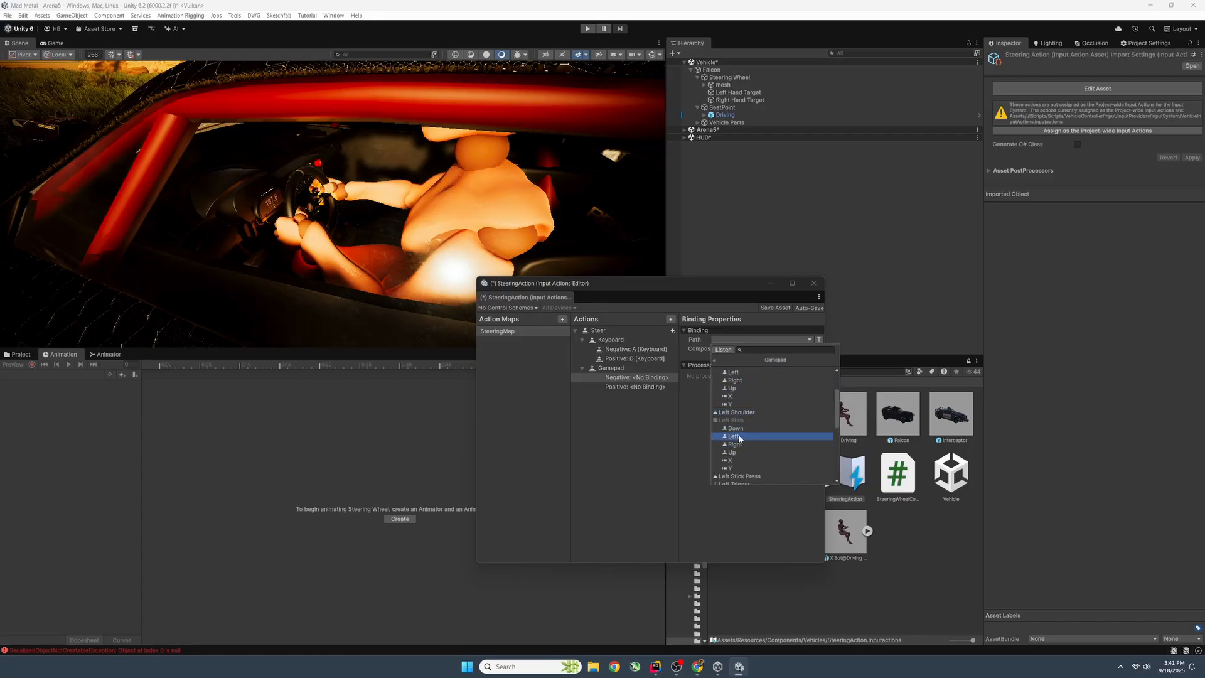
{"action": "left_click", "coordinate": [739, 437]}
Bind the positive part of the Gamepad composite to the gamepad's Left Stick/Right.
{"action": "left_click", "coordinate": [650, 387]}
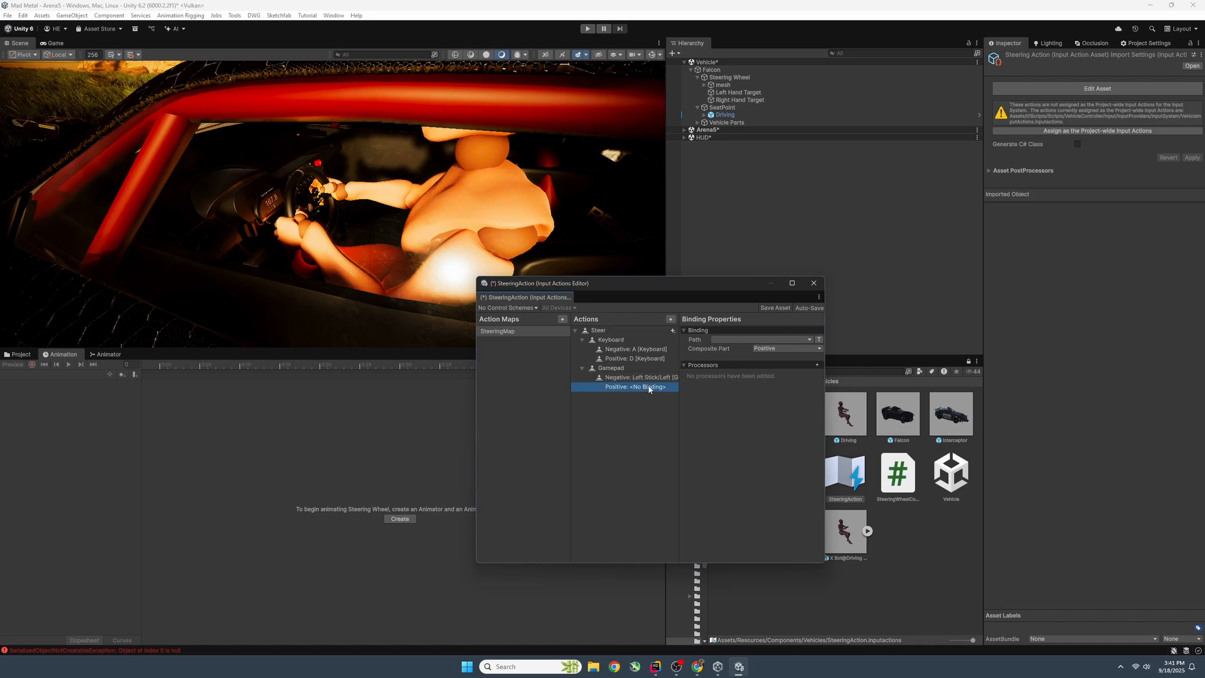
{"action": "left_click", "coordinate": [739, 341]}
{"action": "left_click", "coordinate": [732, 380]}
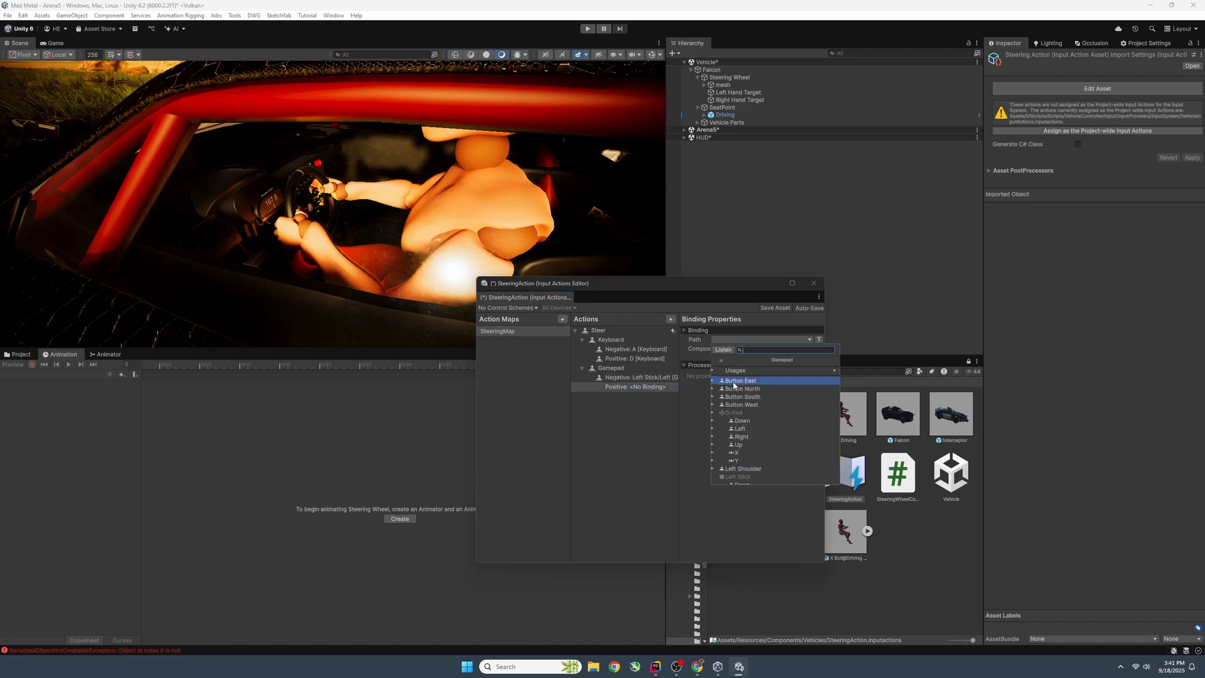
{"action": "scroll", "coordinate": [737, 433], "scroll_direction": "down", "scroll_amount": 3}
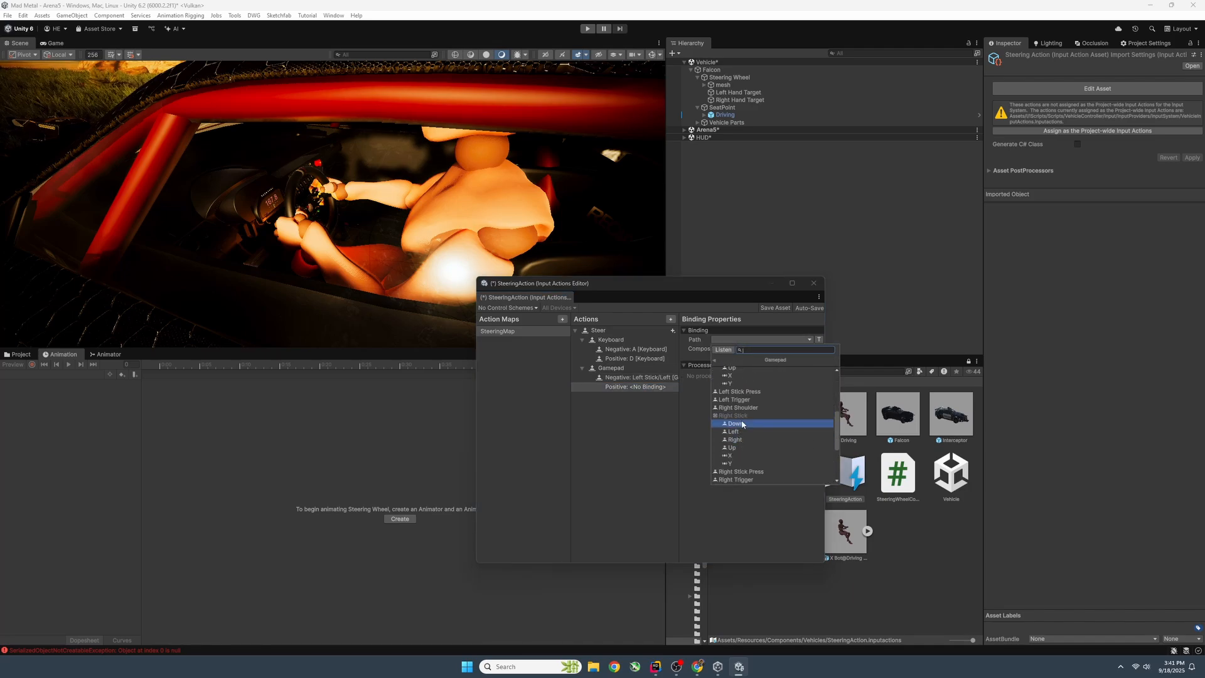
{"action": "scroll", "coordinate": [741, 401], "scroll_direction": "down", "scroll_amount": 2}
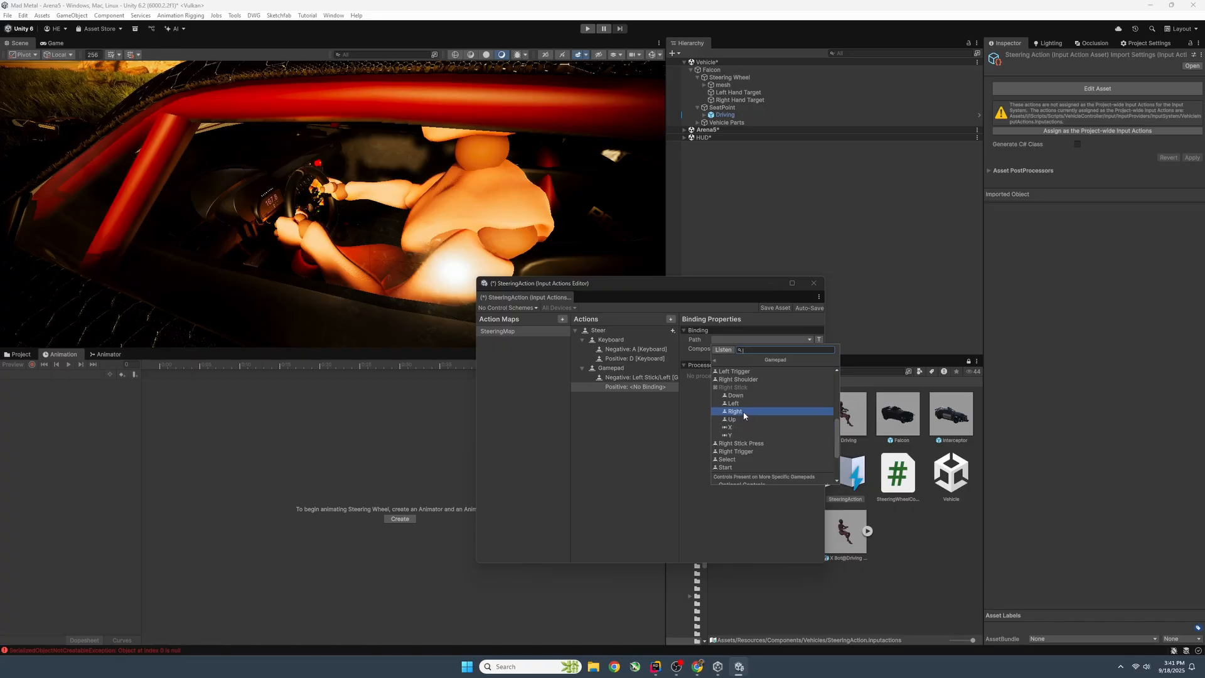
{"action": "scroll", "coordinate": [744, 417], "scroll_direction": "up", "scroll_amount": 5}
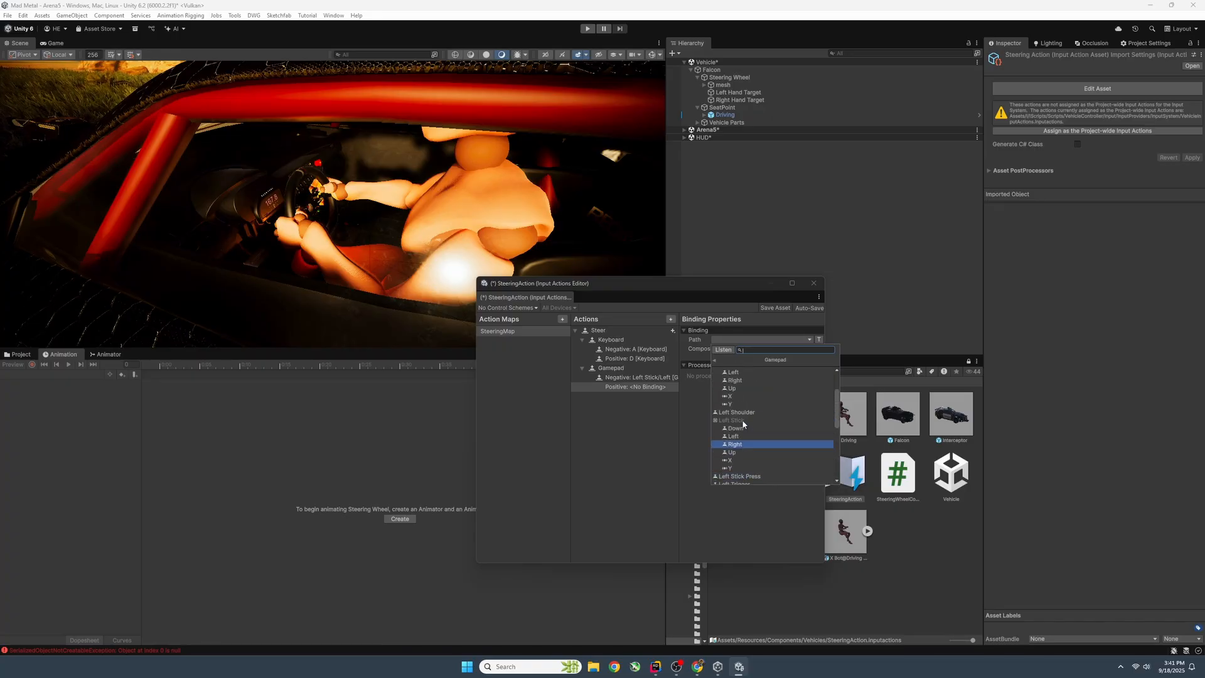
{"action": "left_click", "coordinate": [742, 444]}
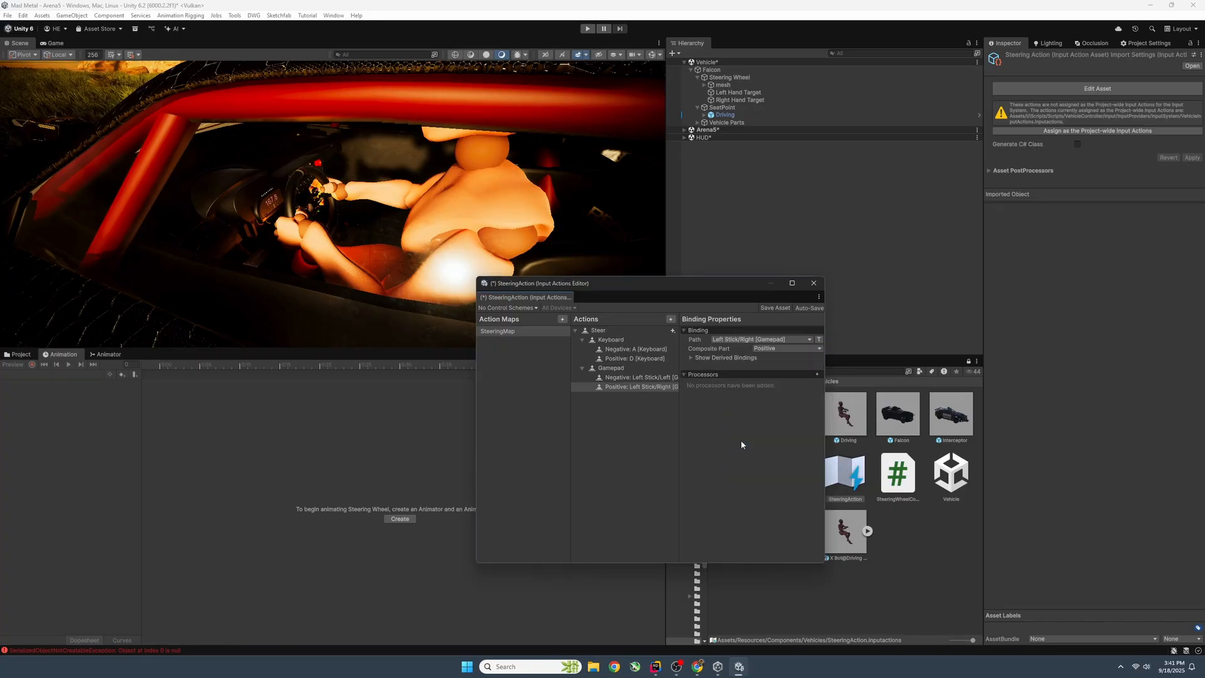
Save the SteeringAction asset and close its input actions editor.
{"action": "left_click", "coordinate": [653, 387]}
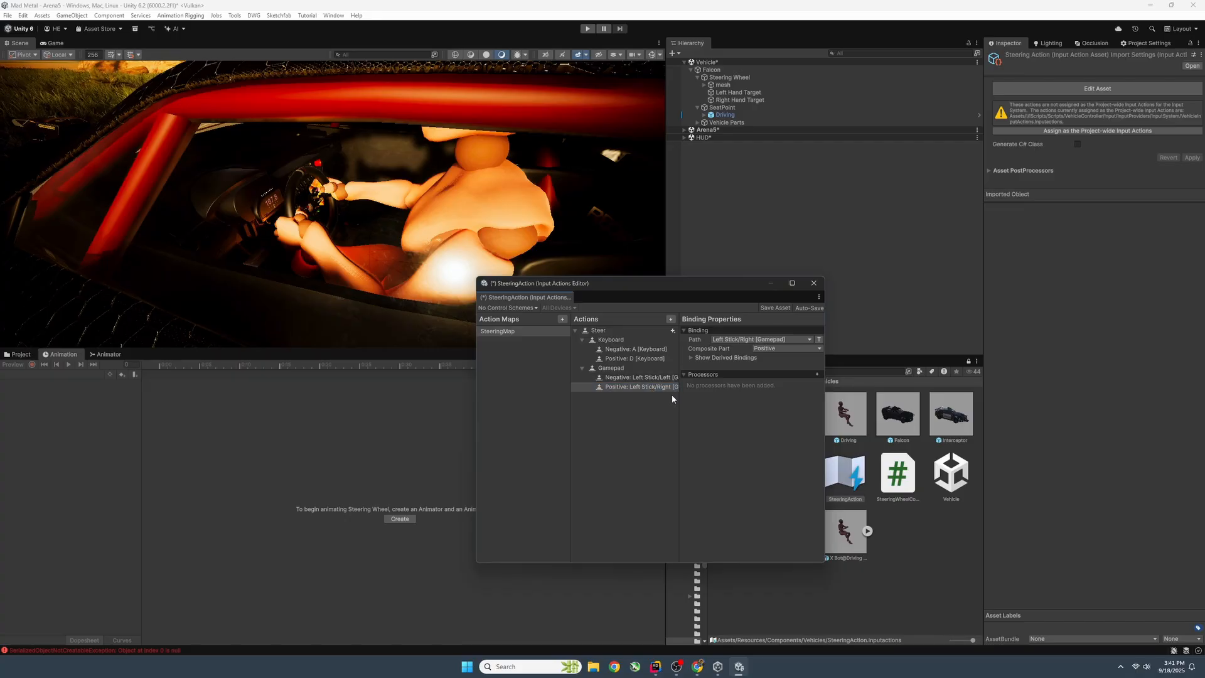
{"action": "left_click", "coordinate": [771, 309]}
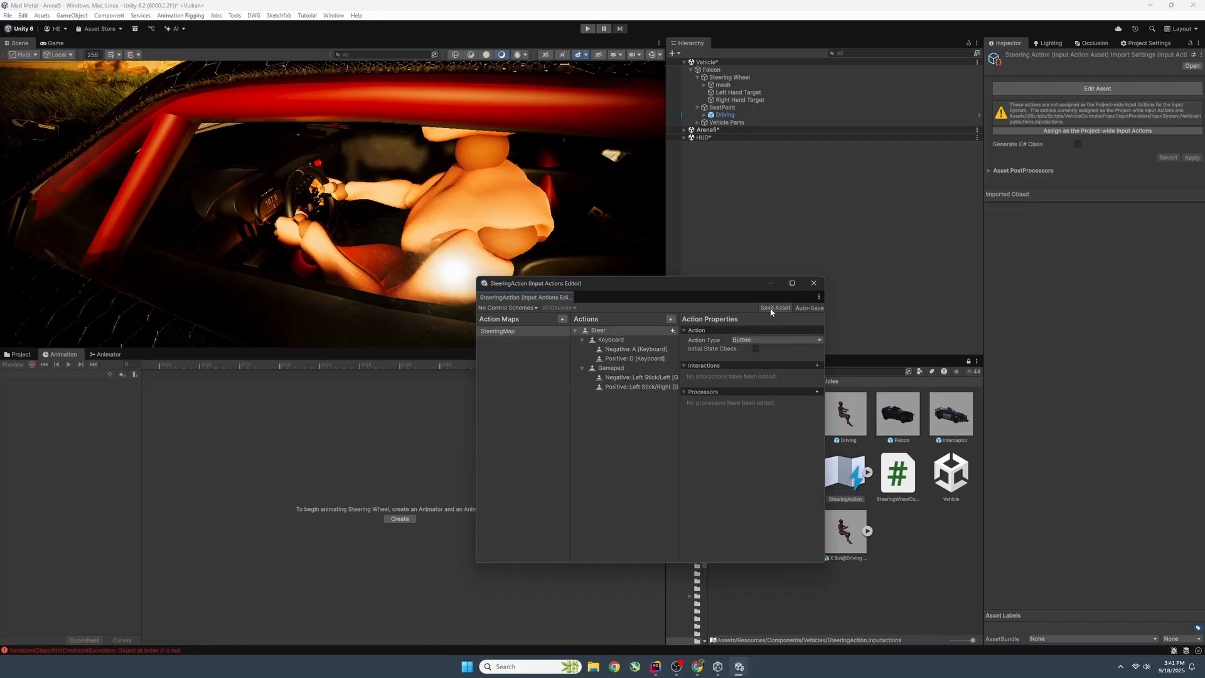
{"action": "left_click", "coordinate": [814, 283]}
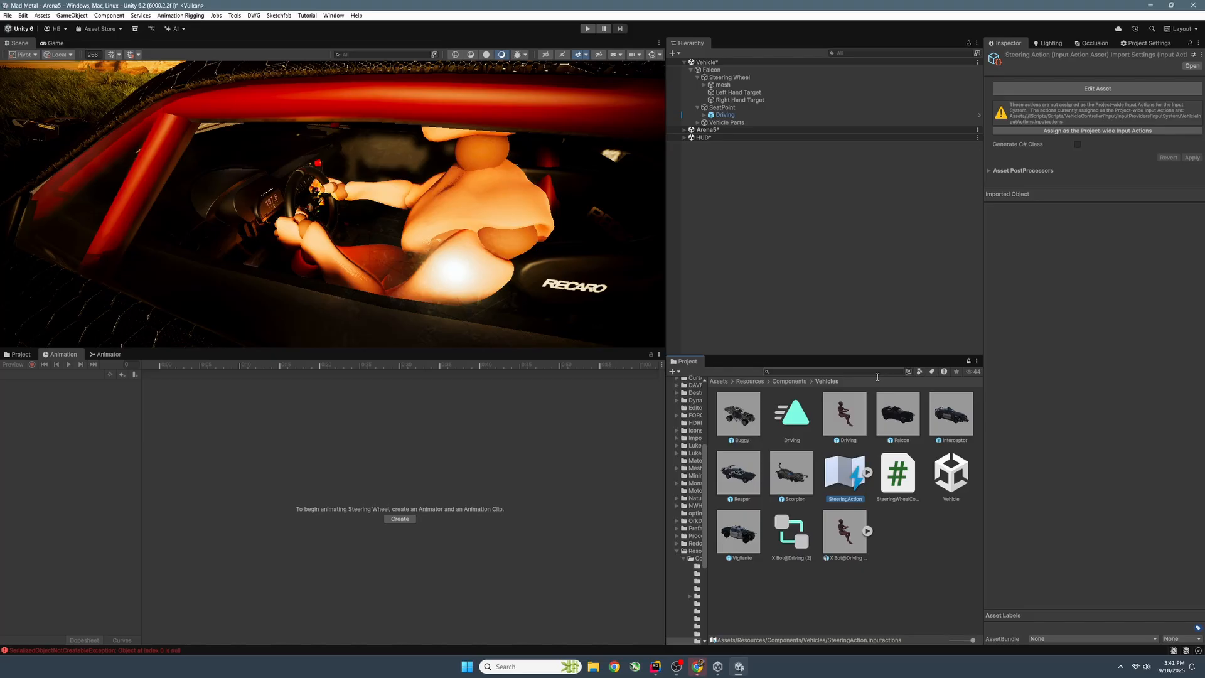
Assign the SteeringMap/Steer action reference as the Steering Action of the Steering Wheel object's controller.
{"action": "left_click", "coordinate": [867, 472]}
{"action": "left_click", "coordinate": [887, 486]}
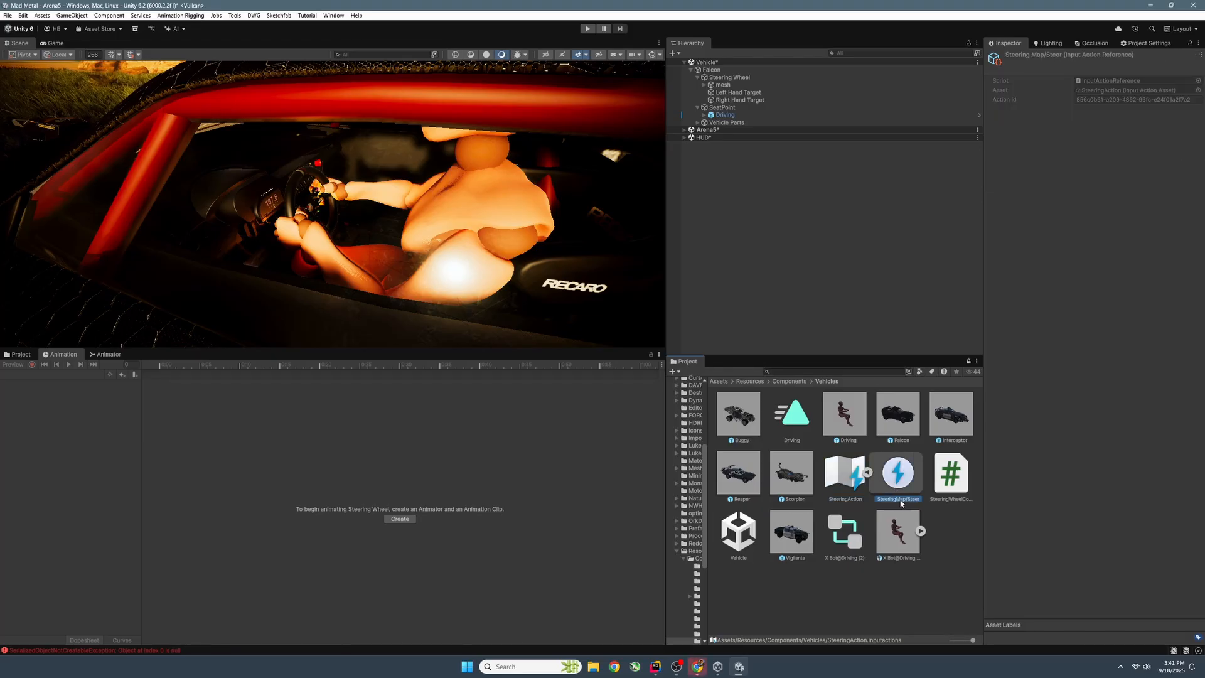
{"action": "left_click", "coordinate": [730, 77]}
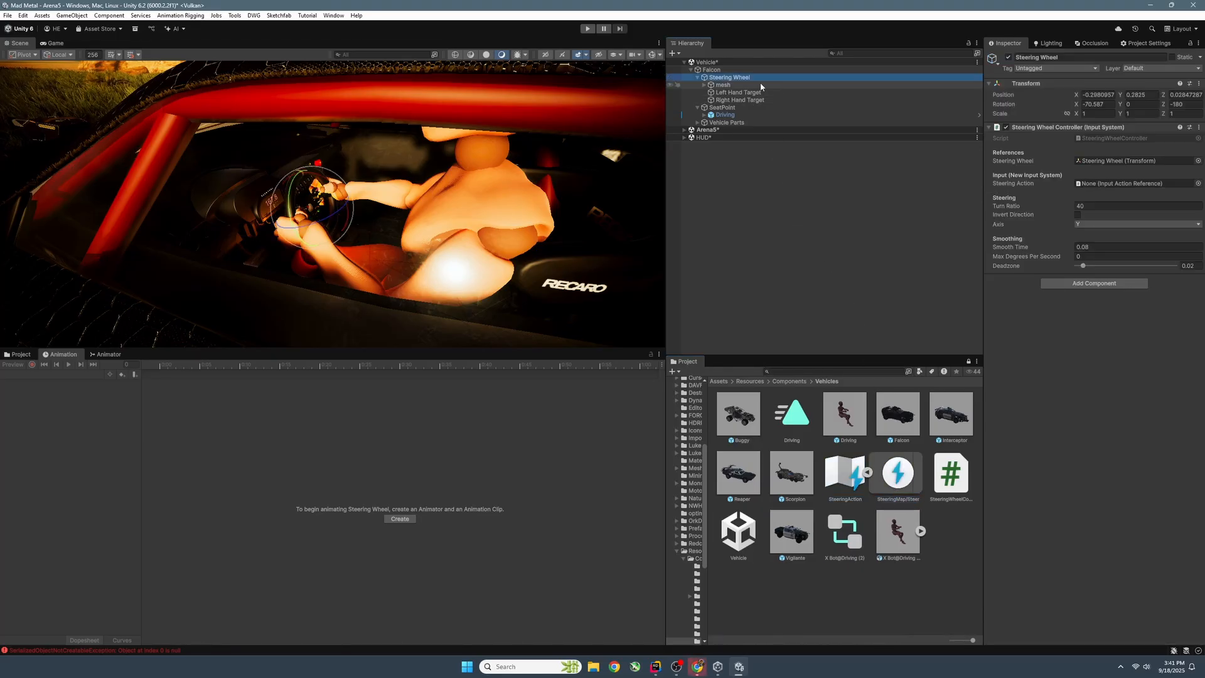
{"action": "left_click_drag", "start_coordinate": [898, 473], "coordinate": [1126, 183]}
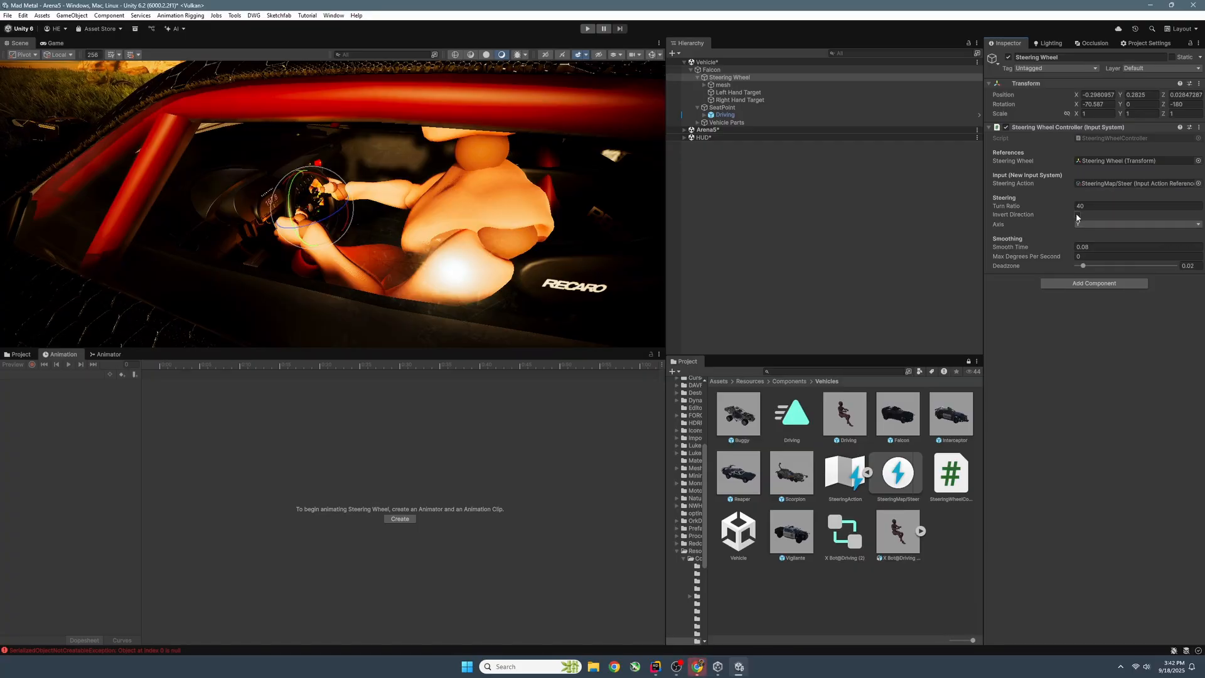
Enable Invert Direction on the Steering Wheel Controller and run the game to test the steering, switching the camera view.
{"action": "left_click", "coordinate": [1078, 214]}
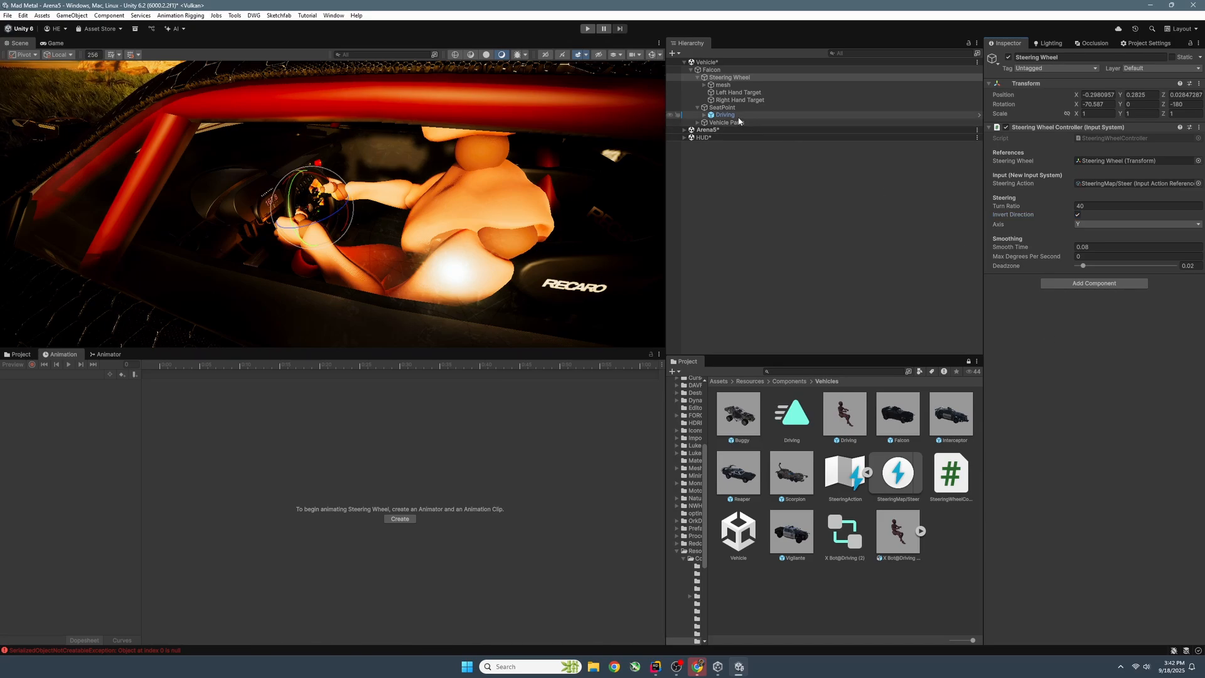
{"action": "left_click", "coordinate": [587, 28]}
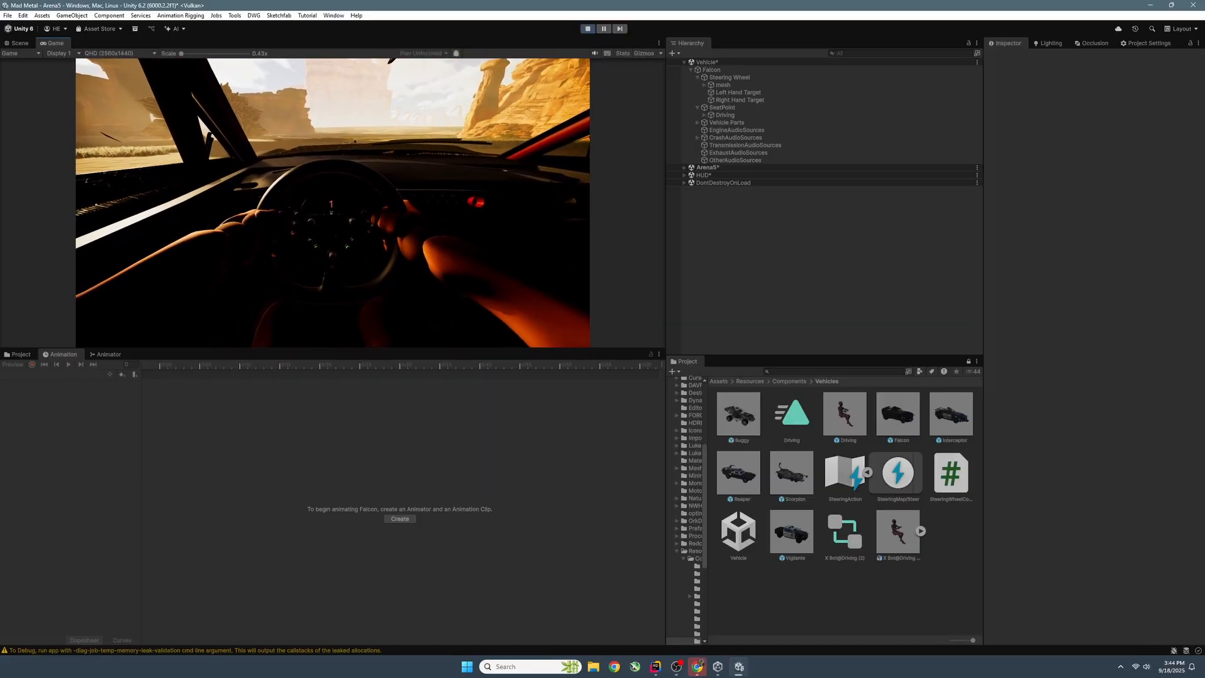
{"action": "key", "text": "c"}
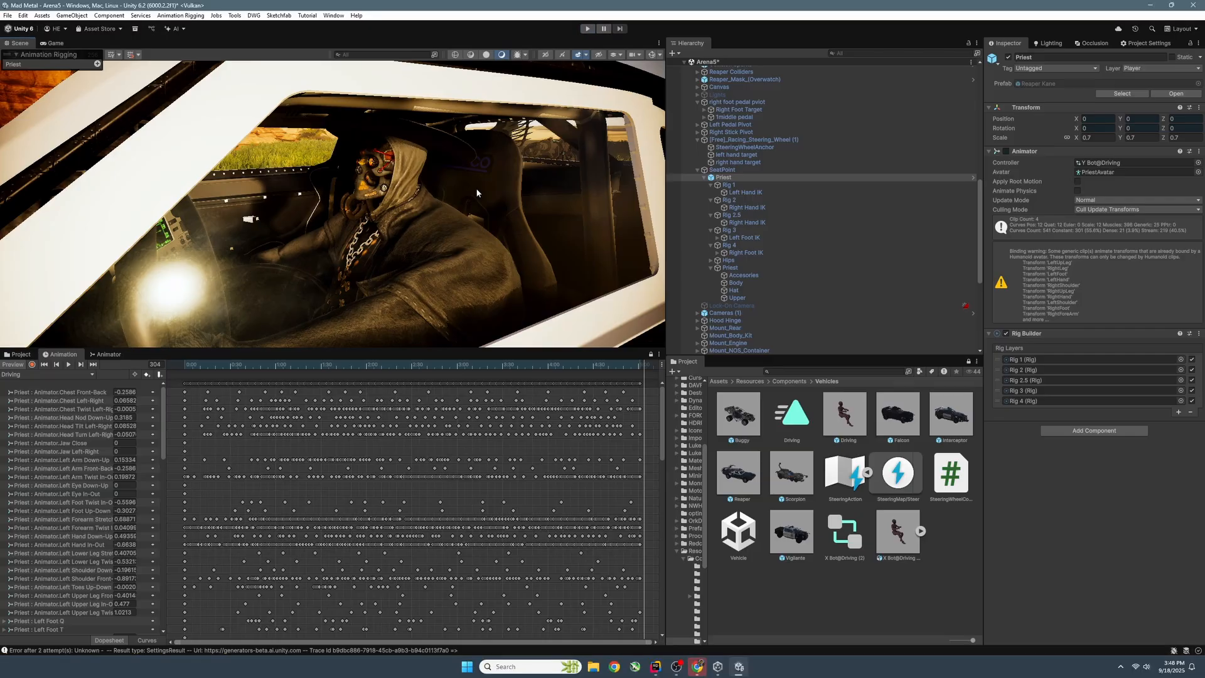
Turn off the Scene view effects and examine the Priest driver's Rig 1, Rig 2 and Rig Builder layers.
{"action": "left_click_drag", "start_coordinate": [444, 225], "coordinate": [854, 178], "text": "alt"}
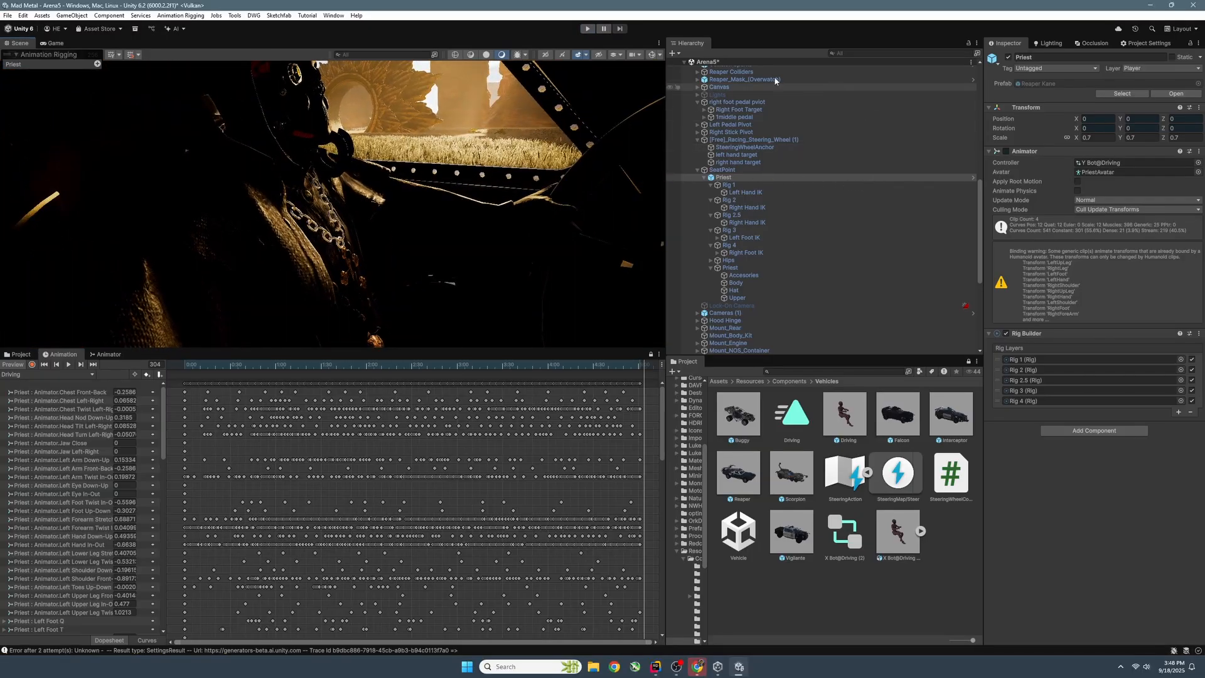
{"action": "left_click", "coordinate": [578, 55]}
{"action": "right_click_drag", "start_coordinate": [395, 127], "coordinate": [622, 201]}
{"action": "left_click", "coordinate": [733, 185]}
{"action": "left_click", "coordinate": [738, 201], "text": "ctrl"}
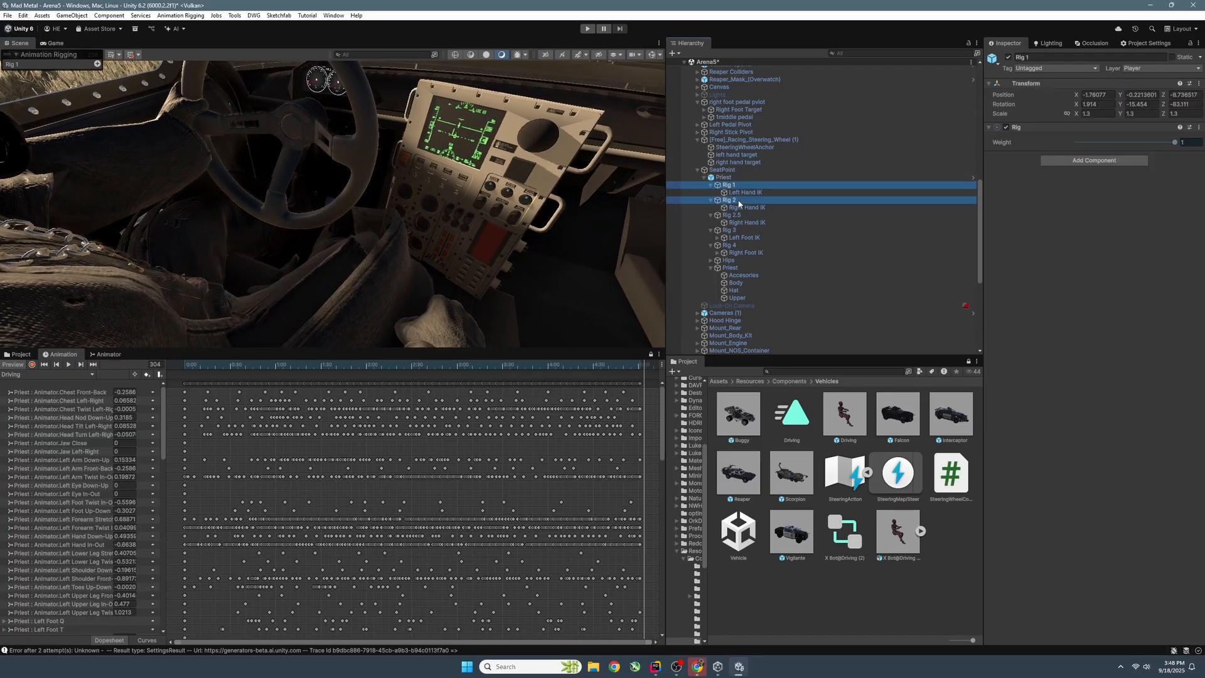
{"action": "left_click", "coordinate": [724, 178]}
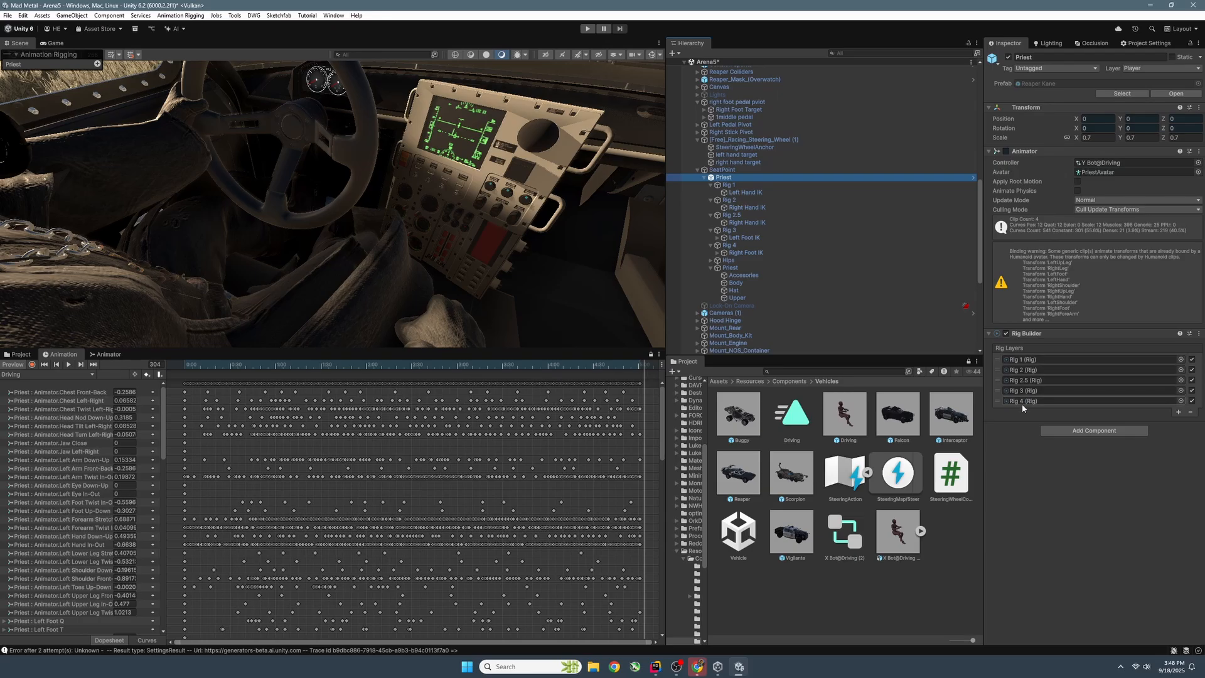
Examine the Priest's Left Hand IK target, the wheel's left and right hand targets, and the Right Hand IK under Rig 2.5.
{"action": "left_click", "coordinate": [744, 192]}
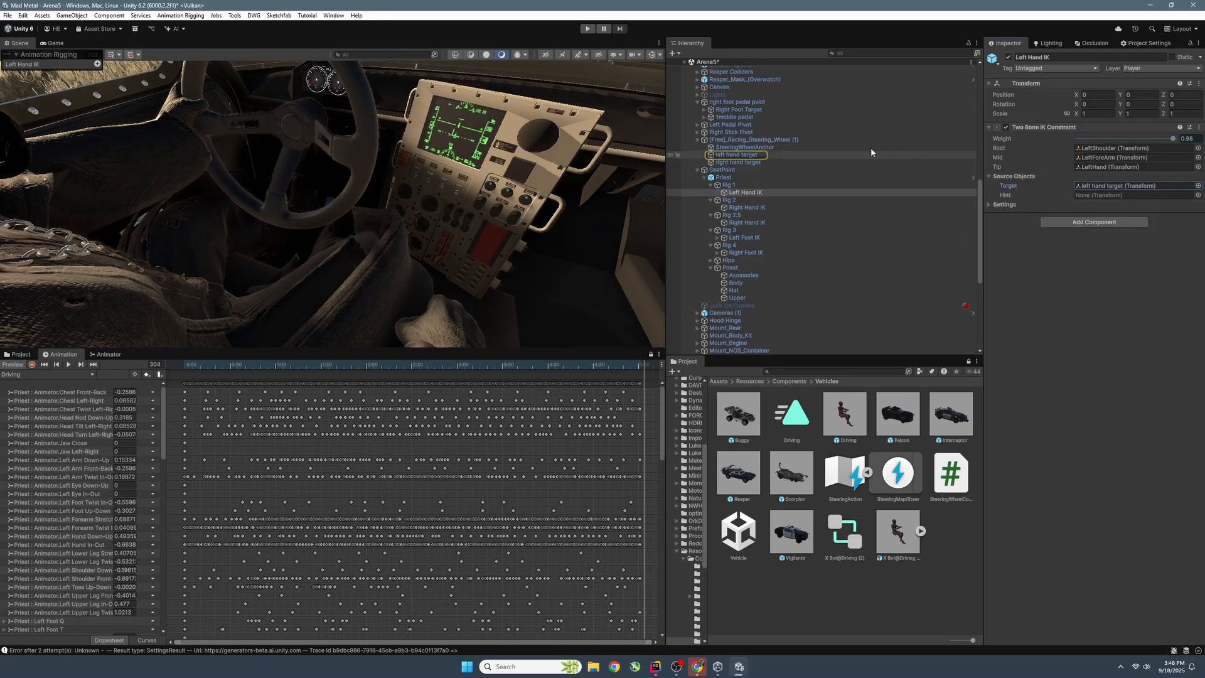
{"action": "left_click", "coordinate": [752, 157]}
{"action": "key", "text": "f"}
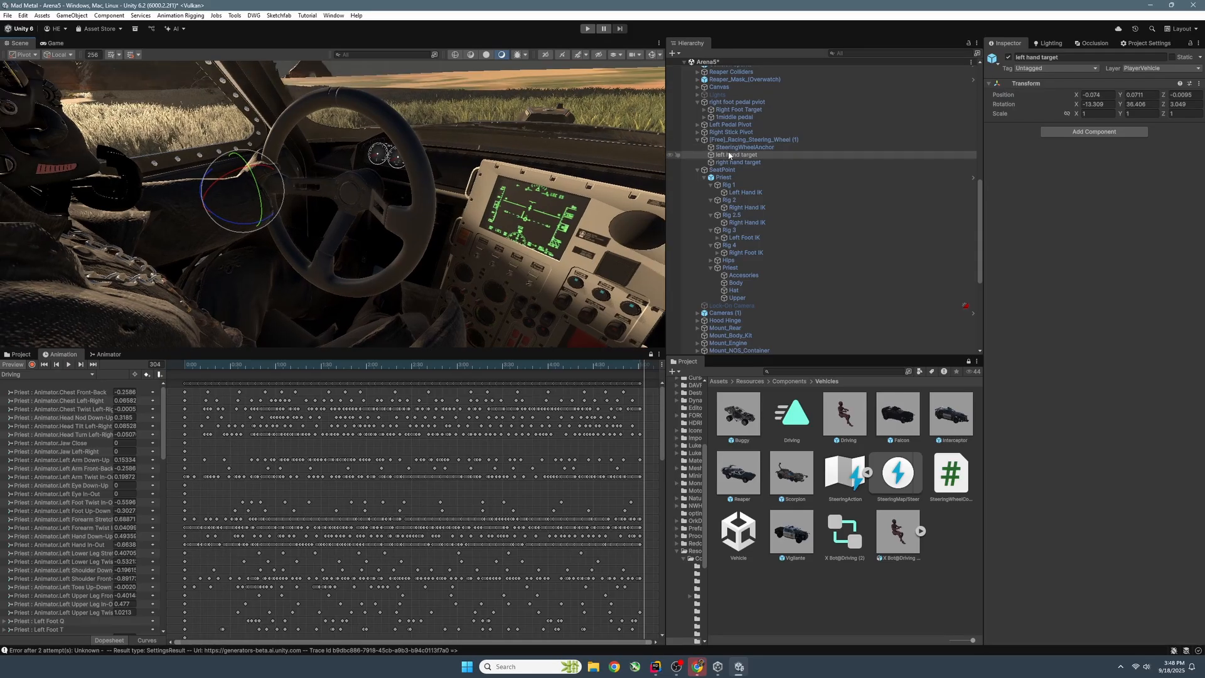
{"action": "left_click", "coordinate": [732, 164]}
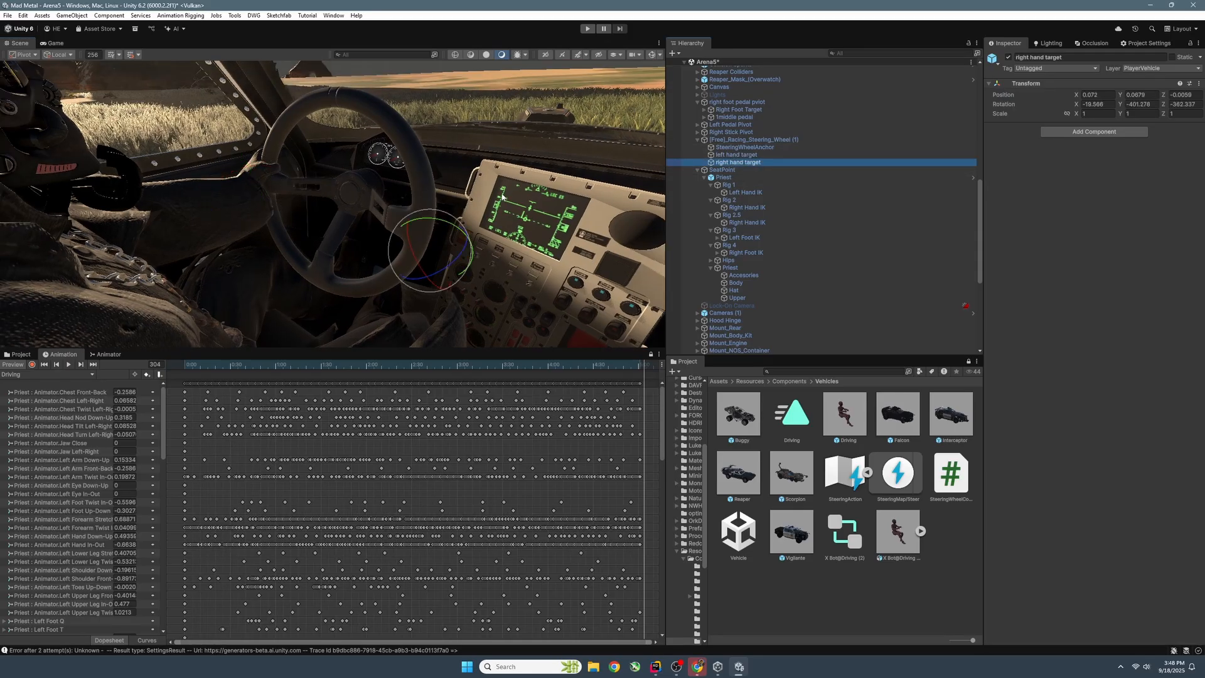
{"action": "right_click_drag", "start_coordinate": [502, 197], "coordinate": [522, 221]}
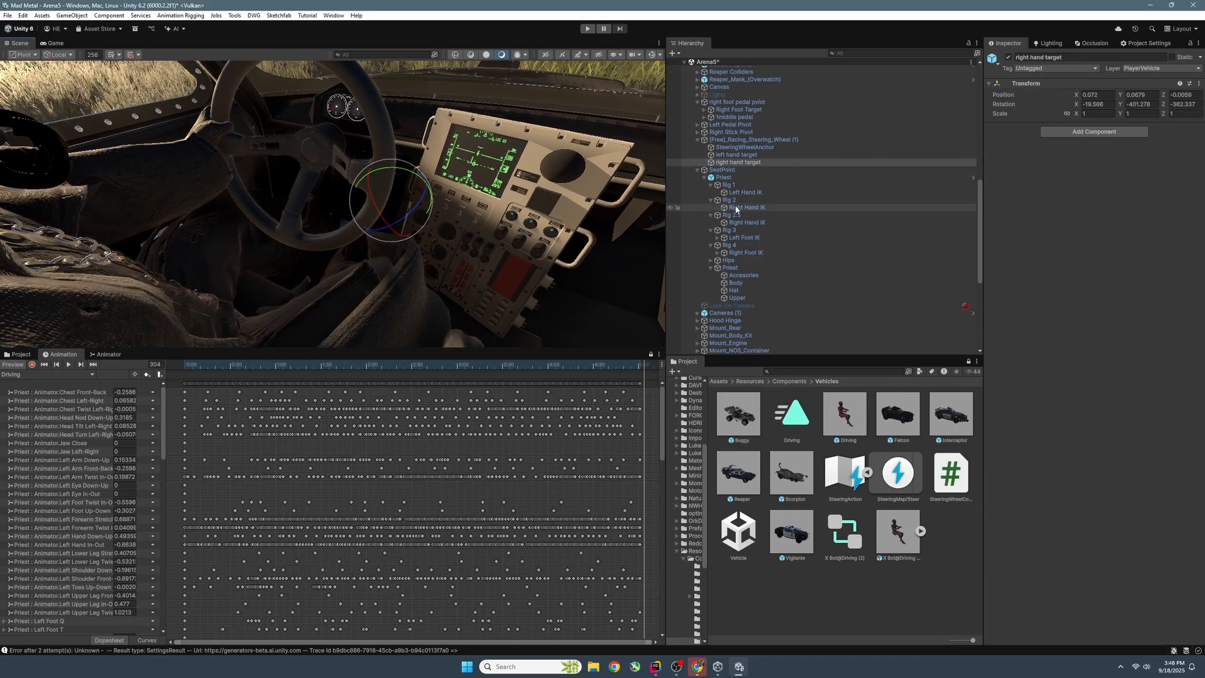
{"action": "left_click", "coordinate": [745, 223]}
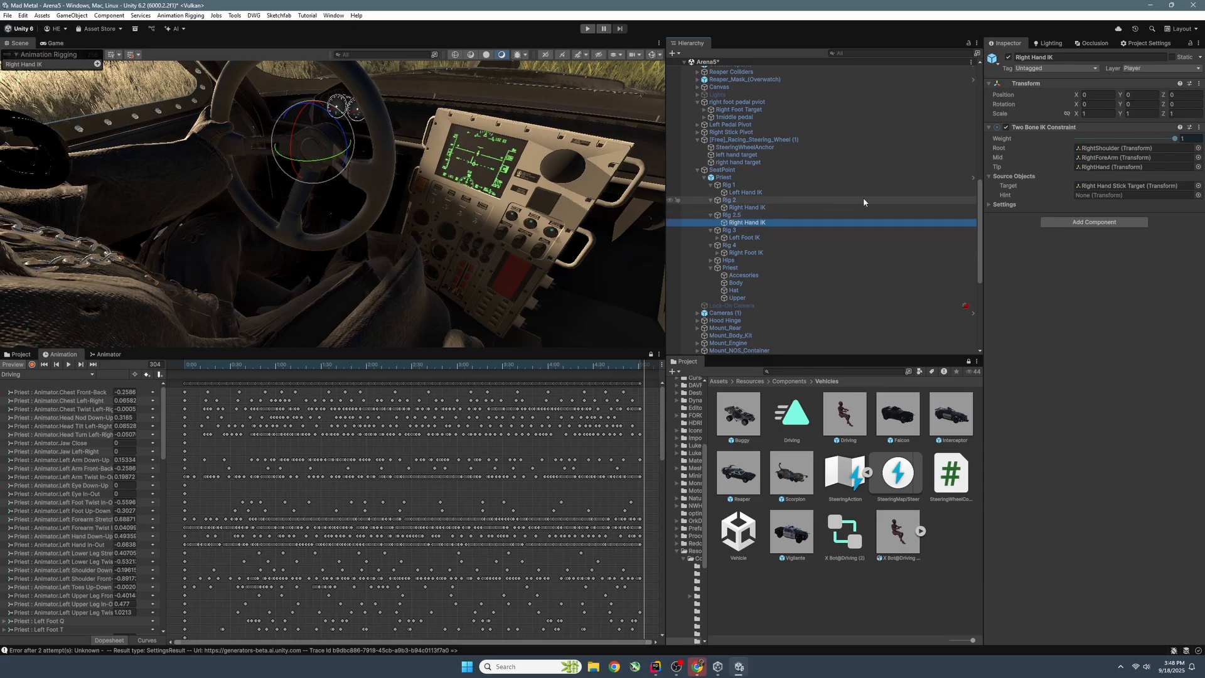
Locate the Right Hand Stick Target from the Right Hand IK constraint, try moving it, and undo the move.
{"action": "left_click", "coordinate": [1113, 186]}
{"action": "double_click", "coordinate": [746, 147]}
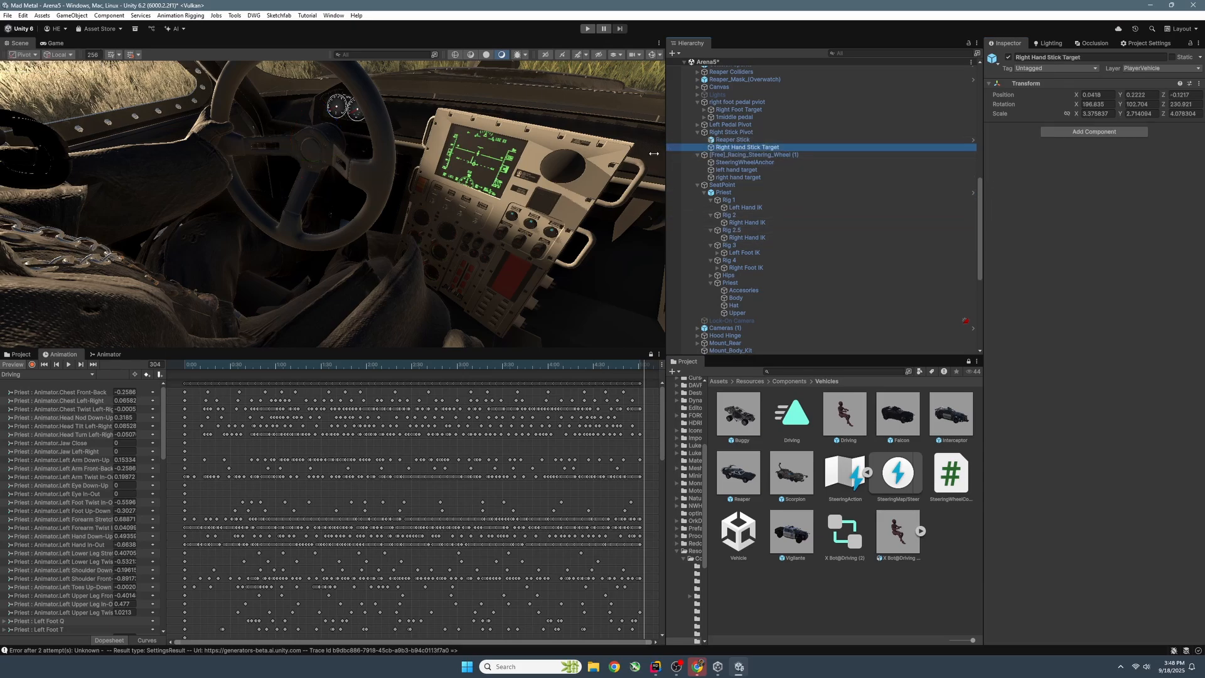
{"action": "left_click_drag", "start_coordinate": [414, 251], "coordinate": [422, 226]}
{"action": "key", "text": "ctrl+z"}
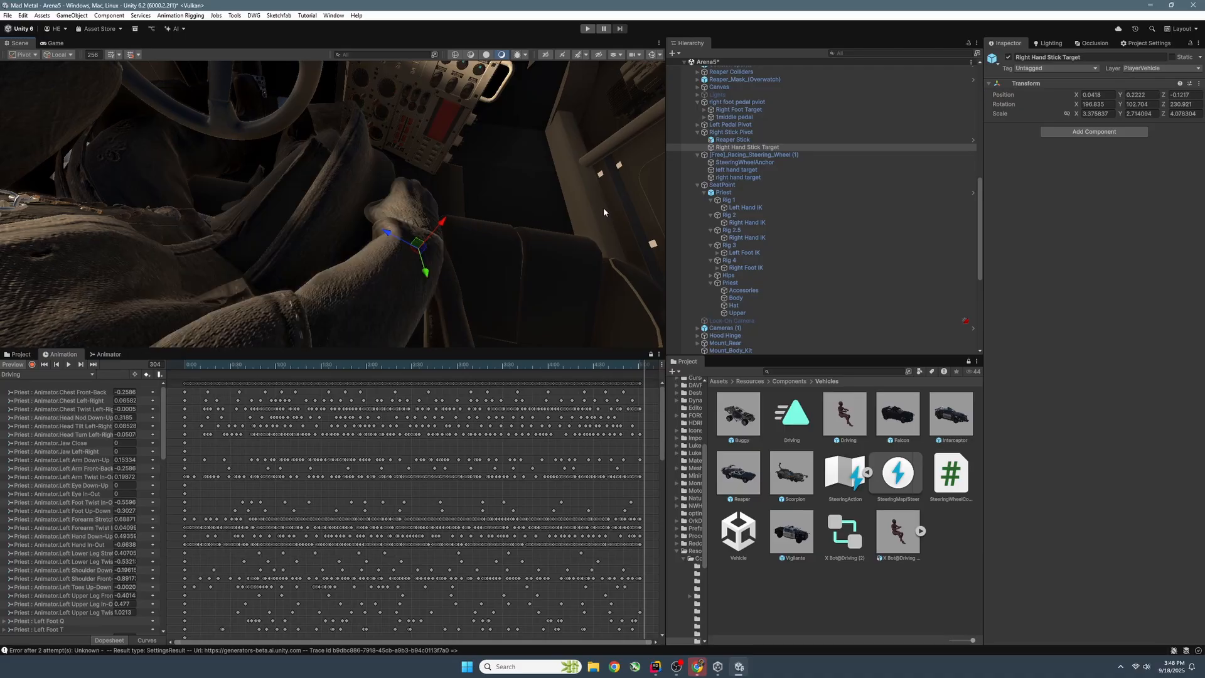
Lower the weight of Rig 2.5 so the Priest's right hand moves from the stick to the steering wheel.
{"action": "right_click_drag", "start_coordinate": [604, 207], "coordinate": [615, 160]}
{"action": "left_click", "coordinate": [732, 230]}
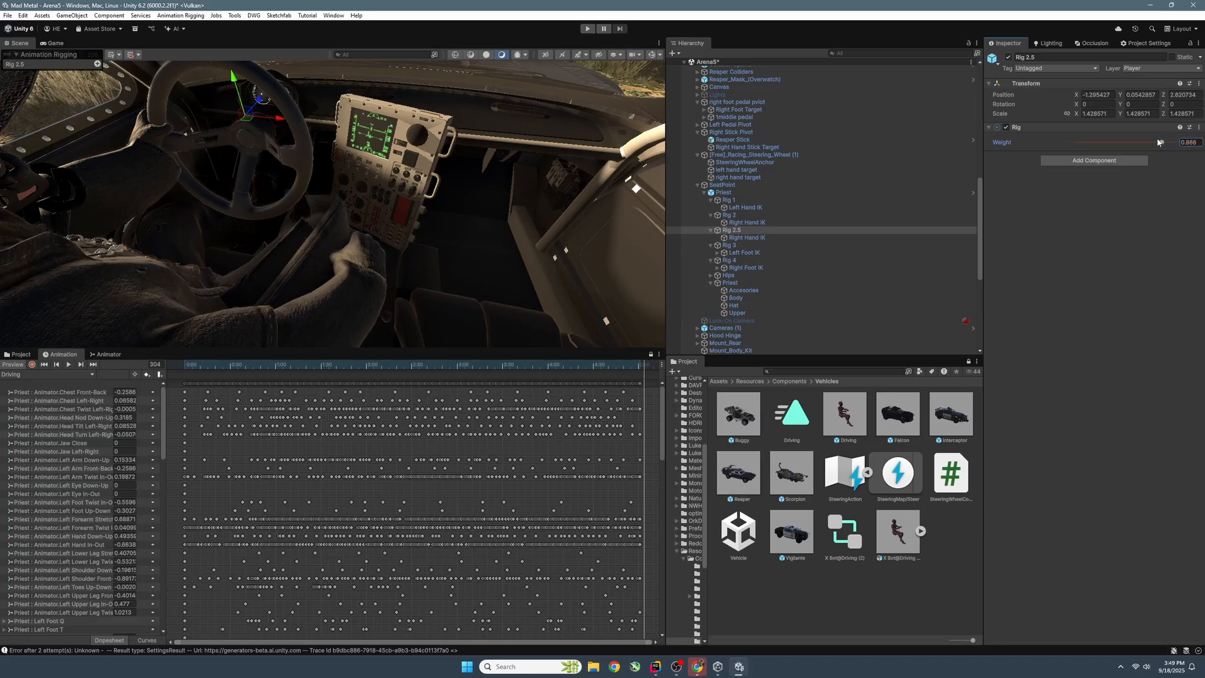
{"action": "left_click_drag", "start_coordinate": [1159, 142], "coordinate": [1041, 133]}
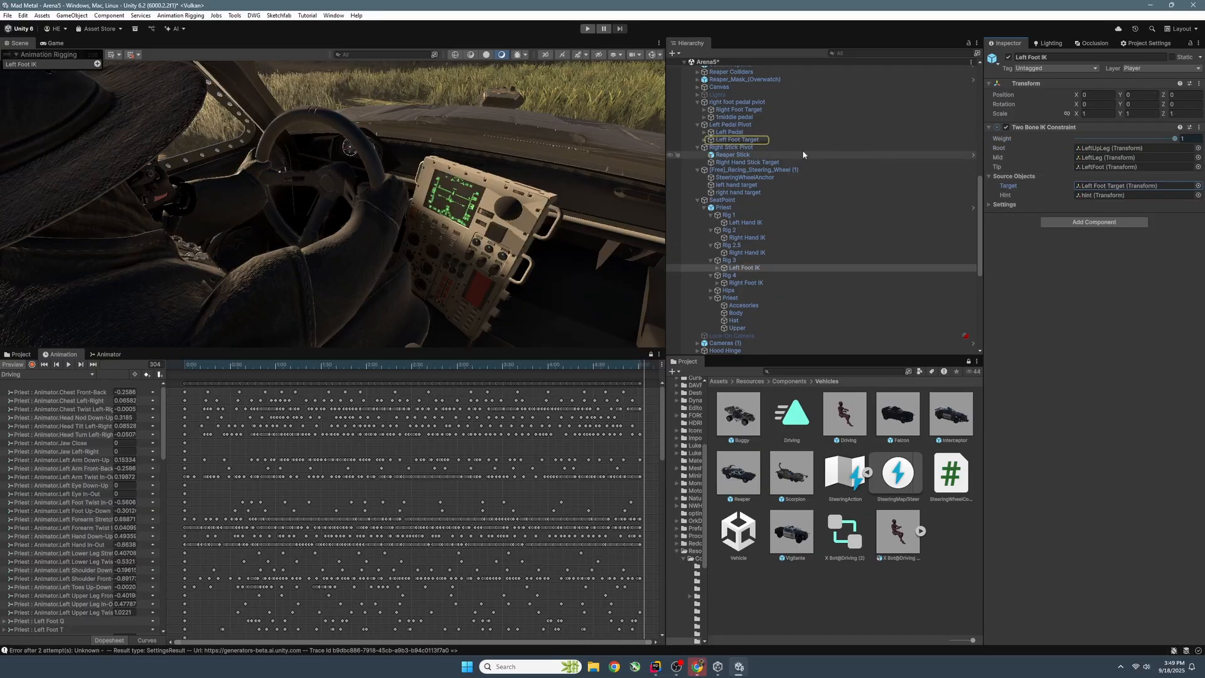
Frame the Left Foot Target, try moving it to test the Priest's left foot IK, and undo the move.
{"action": "left_click", "coordinate": [737, 139]}
{"action": "key", "text": "f"}
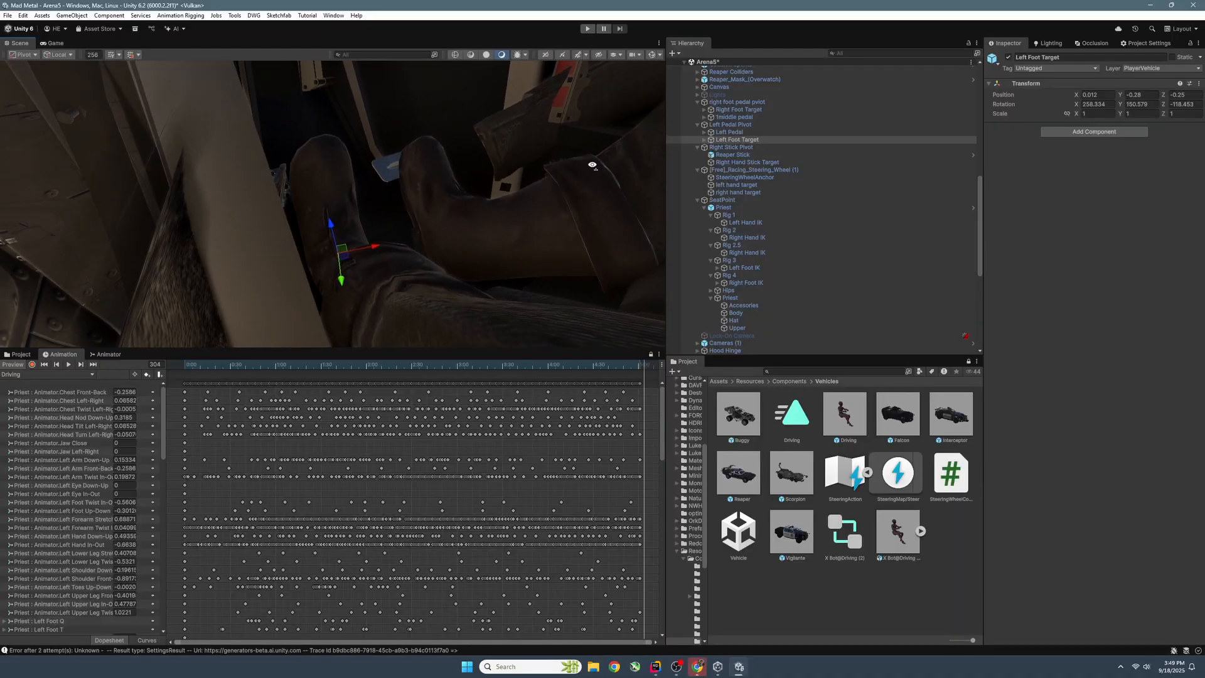
{"action": "left_click_drag", "start_coordinate": [592, 165], "coordinate": [508, 234], "text": "alt"}
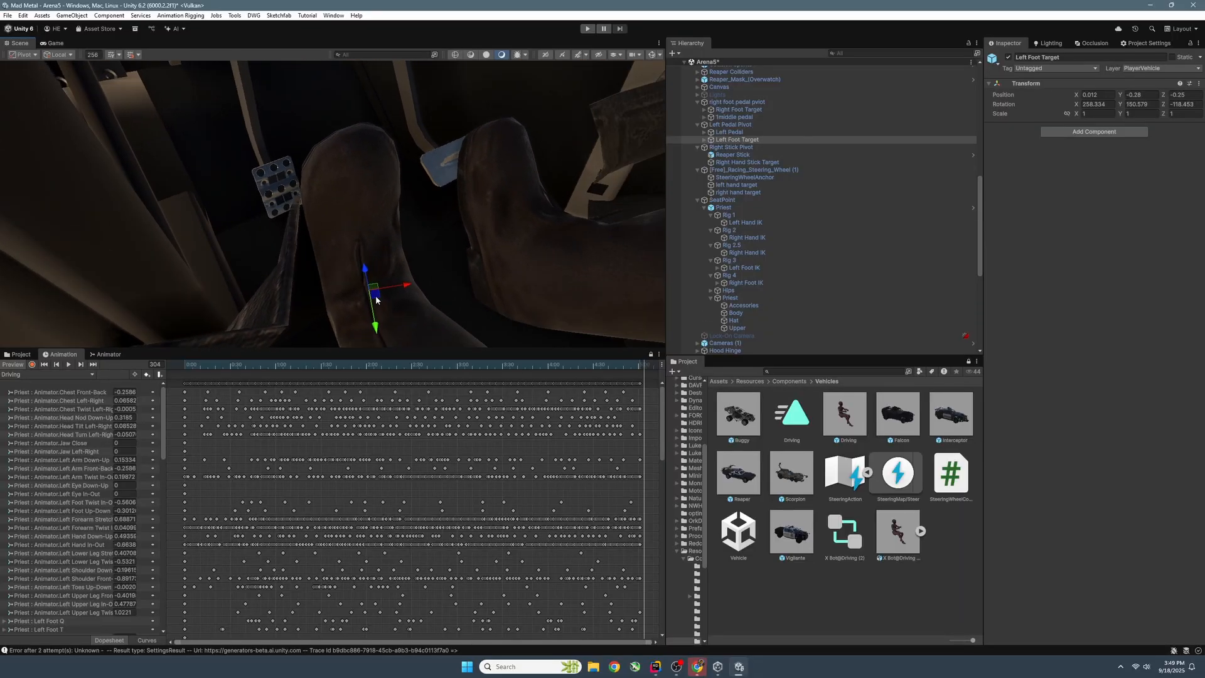
{"action": "left_click_drag", "start_coordinate": [375, 300], "coordinate": [293, 259]}
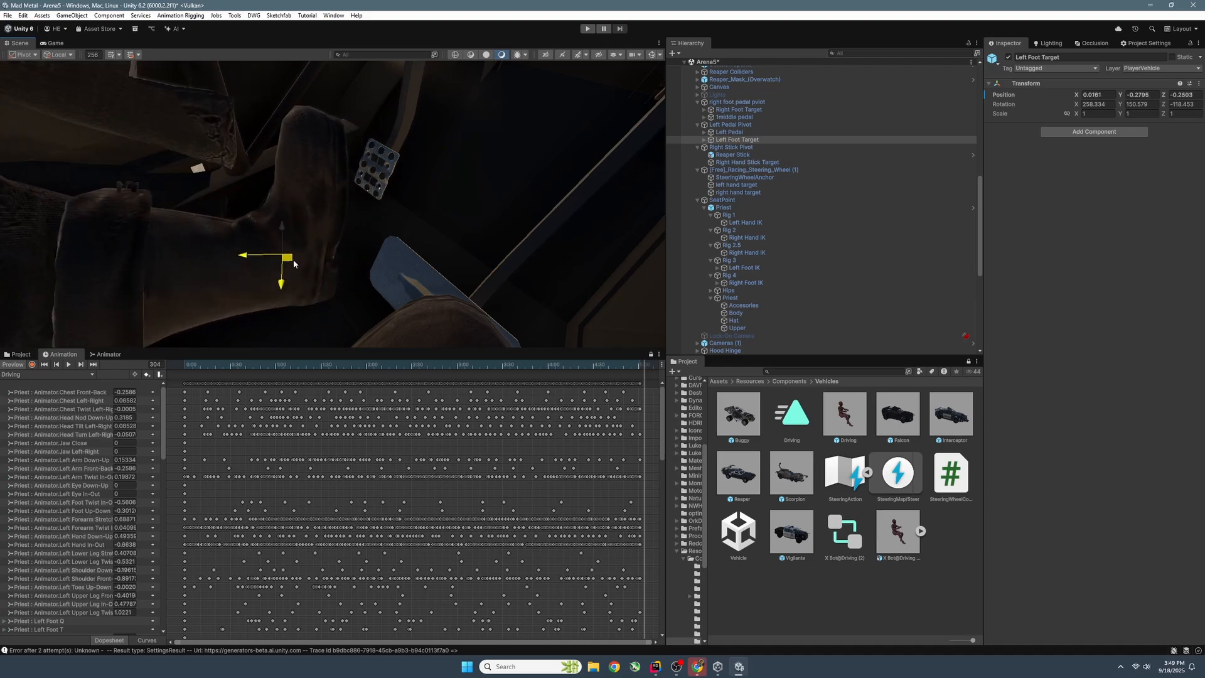
{"action": "key", "text": "ctrl+z"}
{"action": "key", "text": "ctrl+z"}
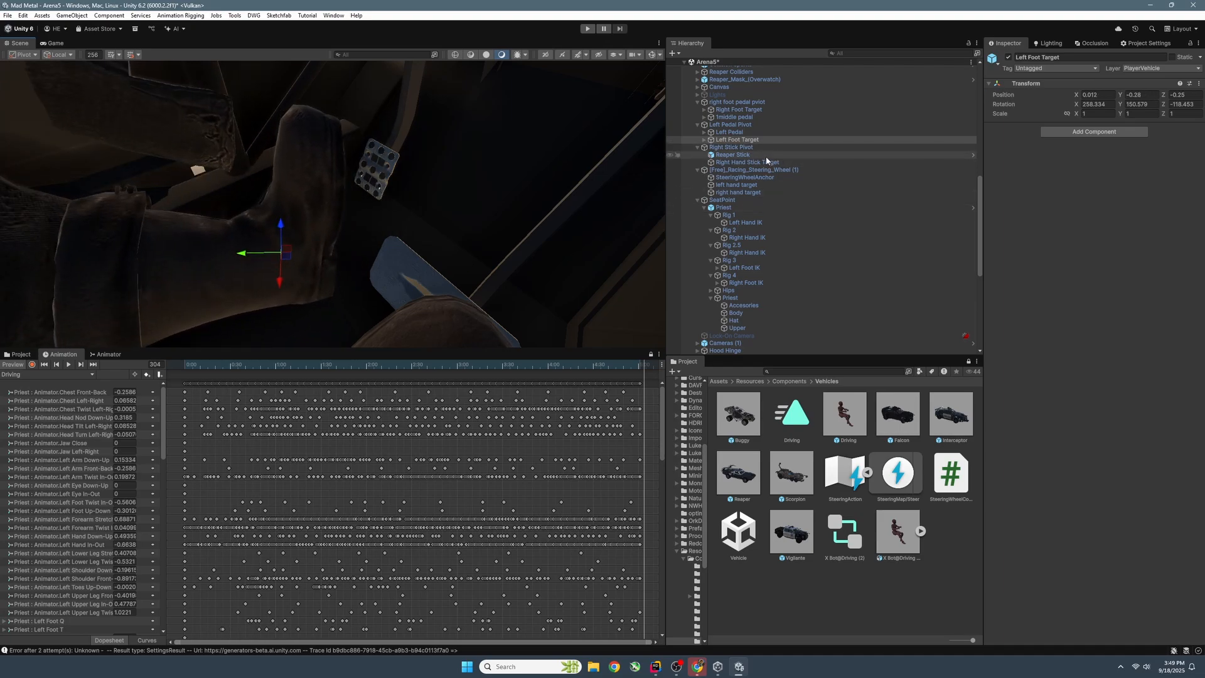
Frame the Right Foot IK's target, try moving it to test the right foot, and undo the move.
{"action": "left_click", "coordinate": [750, 284]}
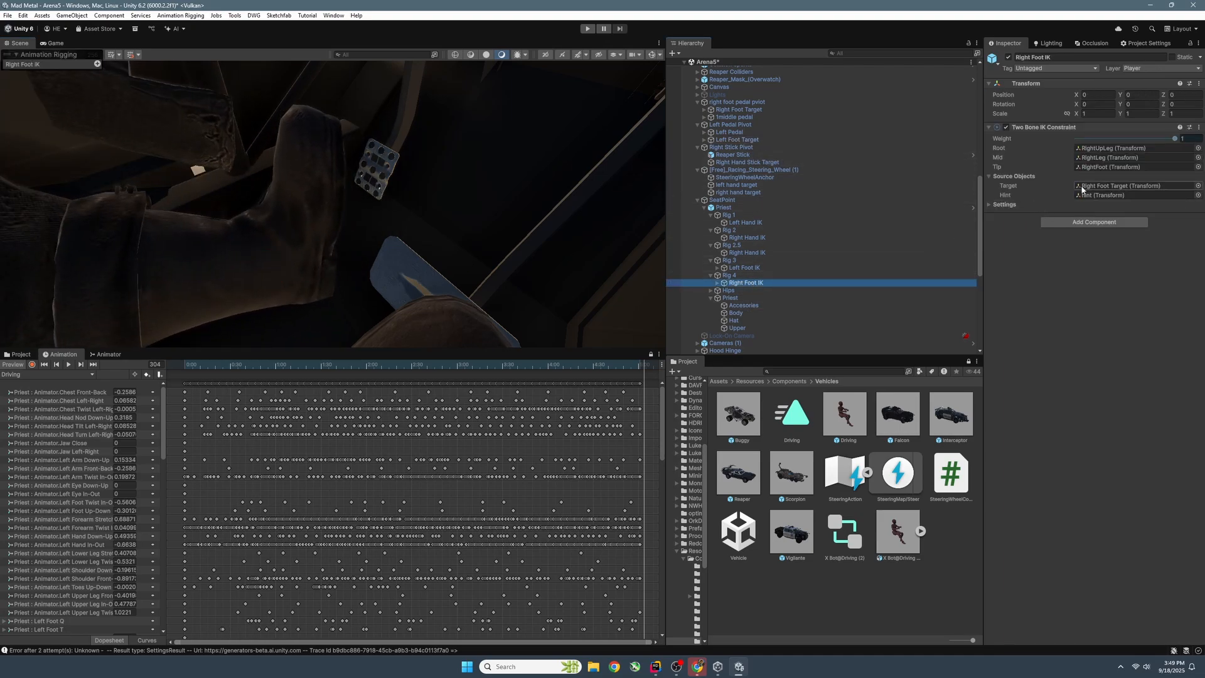
{"action": "double_click", "coordinate": [838, 110]}
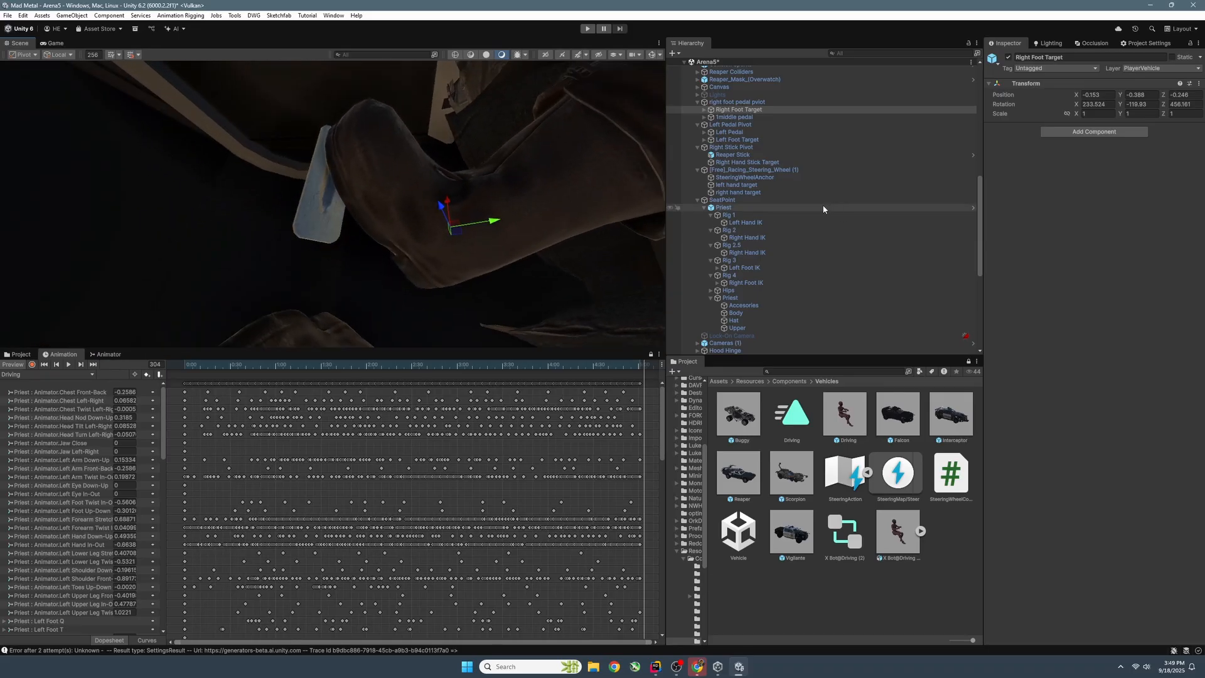
{"action": "left_click_drag", "start_coordinate": [453, 230], "coordinate": [457, 226]}
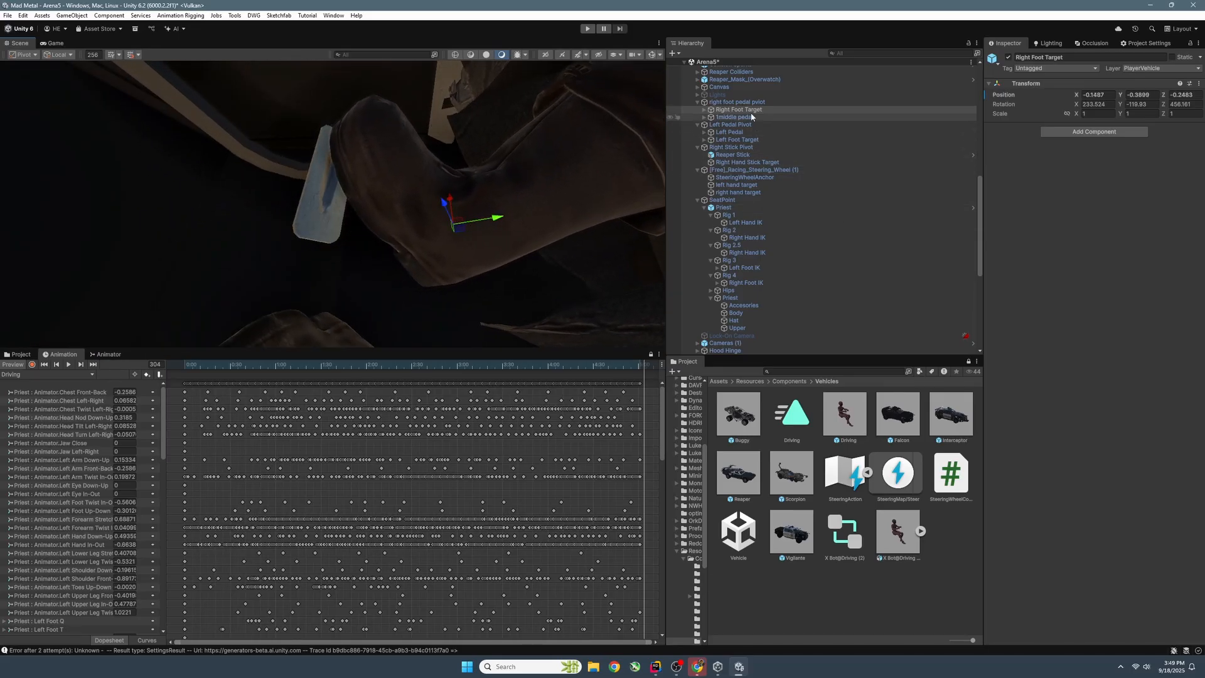
{"action": "key", "text": "ctrl+z"}
Inspect the right foot pedal pivot and its Acceleration Controller, try rotating the pivot, and undo the rotation.
{"action": "left_click", "coordinate": [750, 103]}
{"action": "key", "text": "f"}
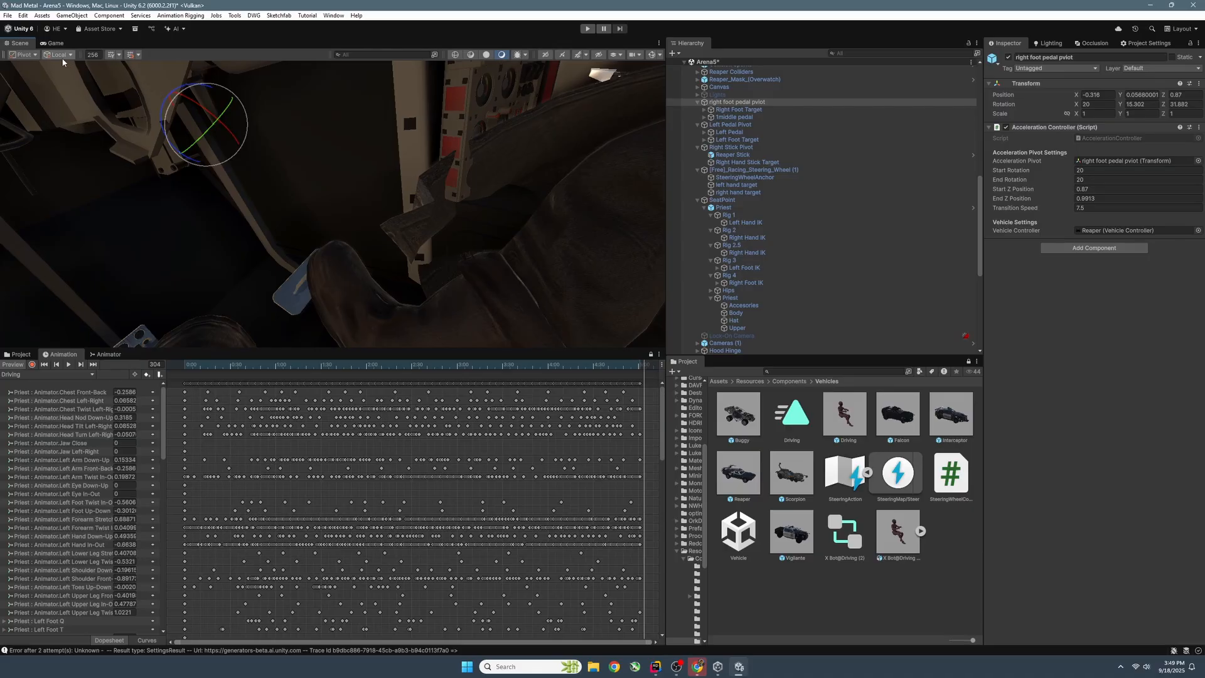
{"action": "mouse_move", "coordinate": [214, 122]}
{"action": "left_mouse_down"}
{"action": "mouse_move", "coordinate": [202, 117]}
{"action": "mouse_move", "coordinate": [209, 132]}
{"action": "left_mouse_up"}
{"action": "key", "text": "ctrl+z"}
{"action": "right_click_drag", "start_coordinate": [414, 167], "coordinate": [242, 149]}
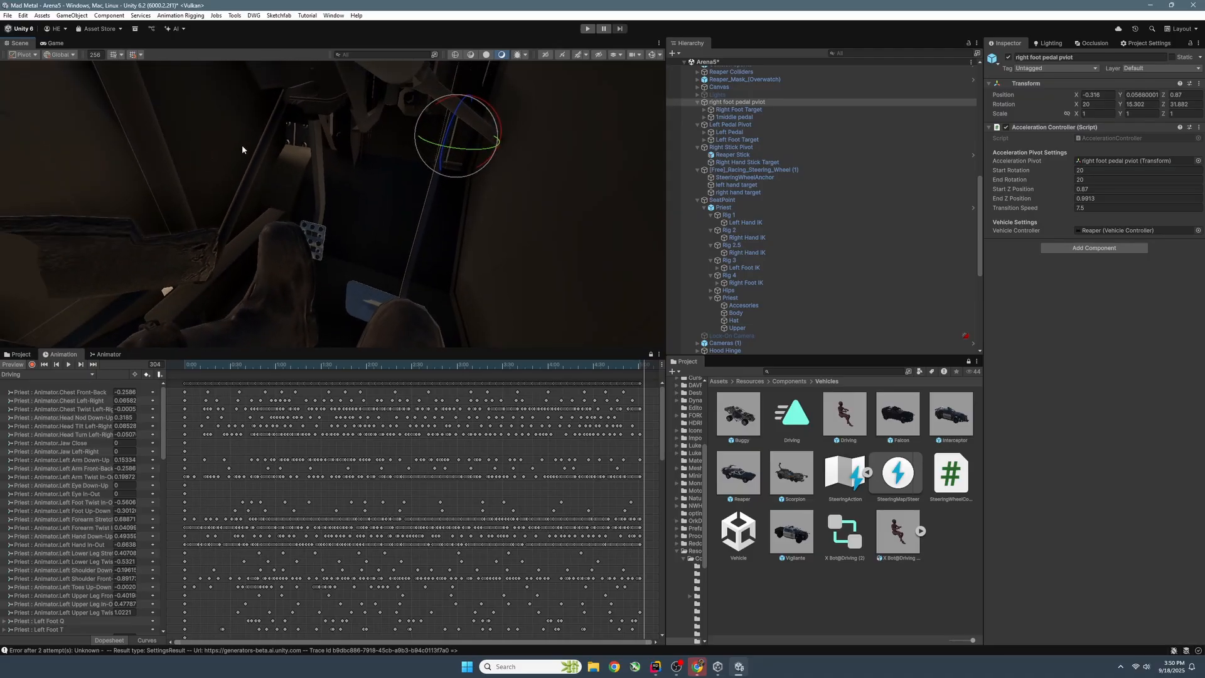
Inspect the Left Pedal Pivot and its Brake Controller, try rotating the pivot, and undo the rotation.
{"action": "double_click", "coordinate": [730, 124]}
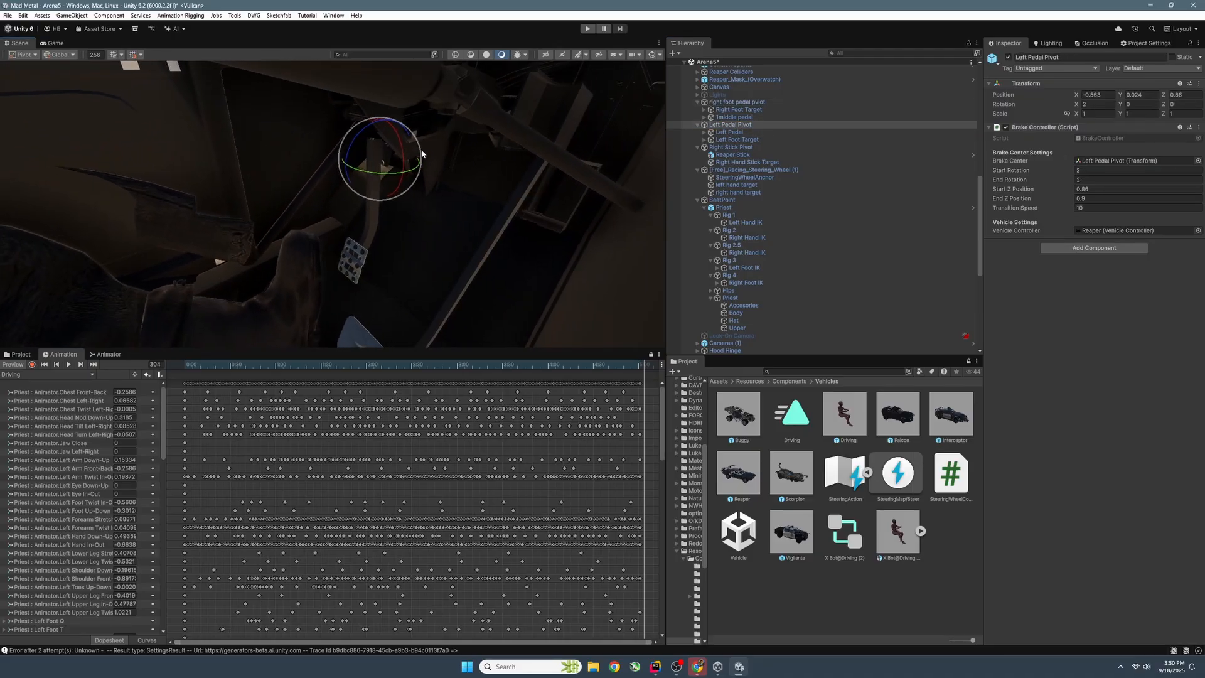
{"action": "left_click_drag", "start_coordinate": [362, 139], "coordinate": [377, 131]}
{"action": "key", "text": "ctrl+z"}
{"action": "right_click_drag", "start_coordinate": [377, 132], "coordinate": [749, 126]}
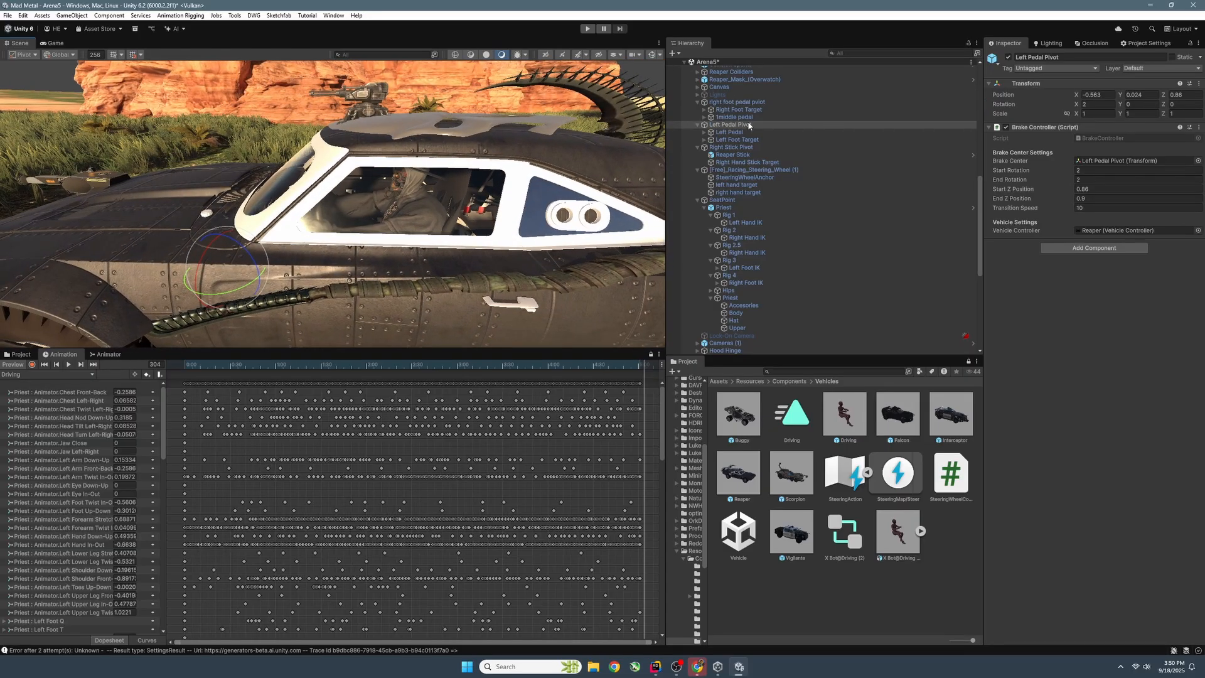
Select the Interceptor car in the scene and raise it above the ground to a Y position of about 0.847.
{"action": "left_click", "coordinate": [335, 275]}
{"action": "key", "text": "f"}
{"action": "left_click_drag", "start_coordinate": [344, 273], "coordinate": [298, 308]}
{"action": "key", "text": "w"}
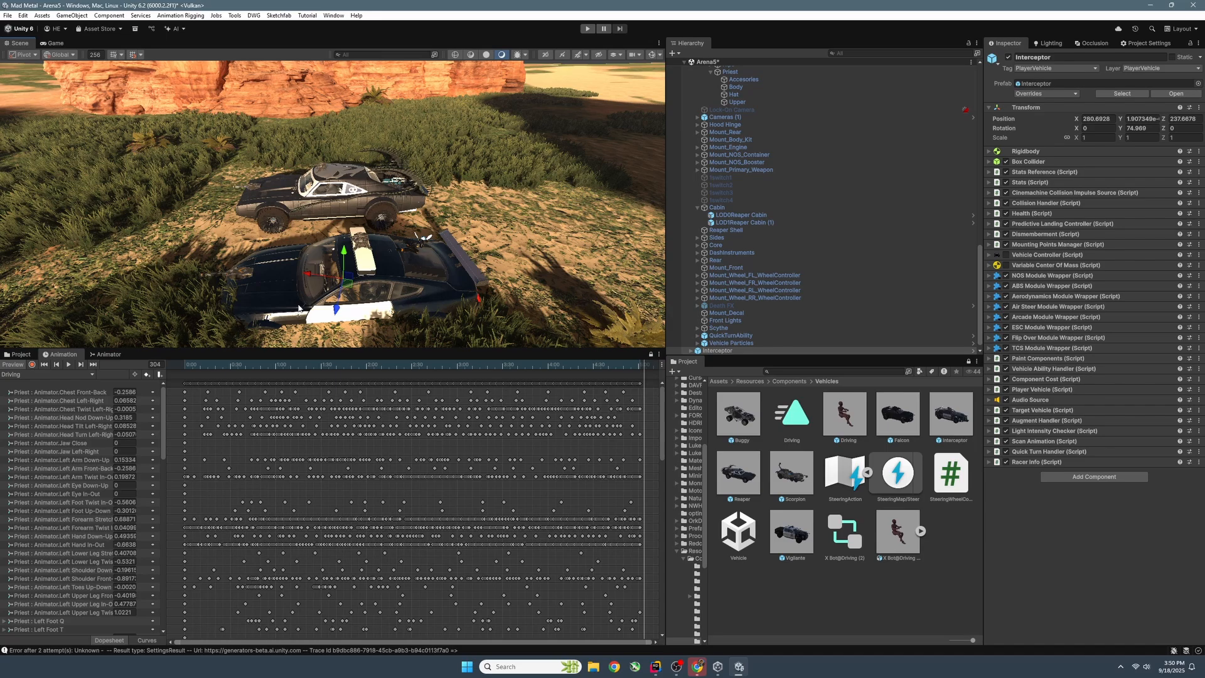
{"action": "left_click_drag", "start_coordinate": [342, 257], "coordinate": [342, 227]}
{"action": "left_click", "coordinate": [348, 253]}
{"action": "key", "text": "f"}
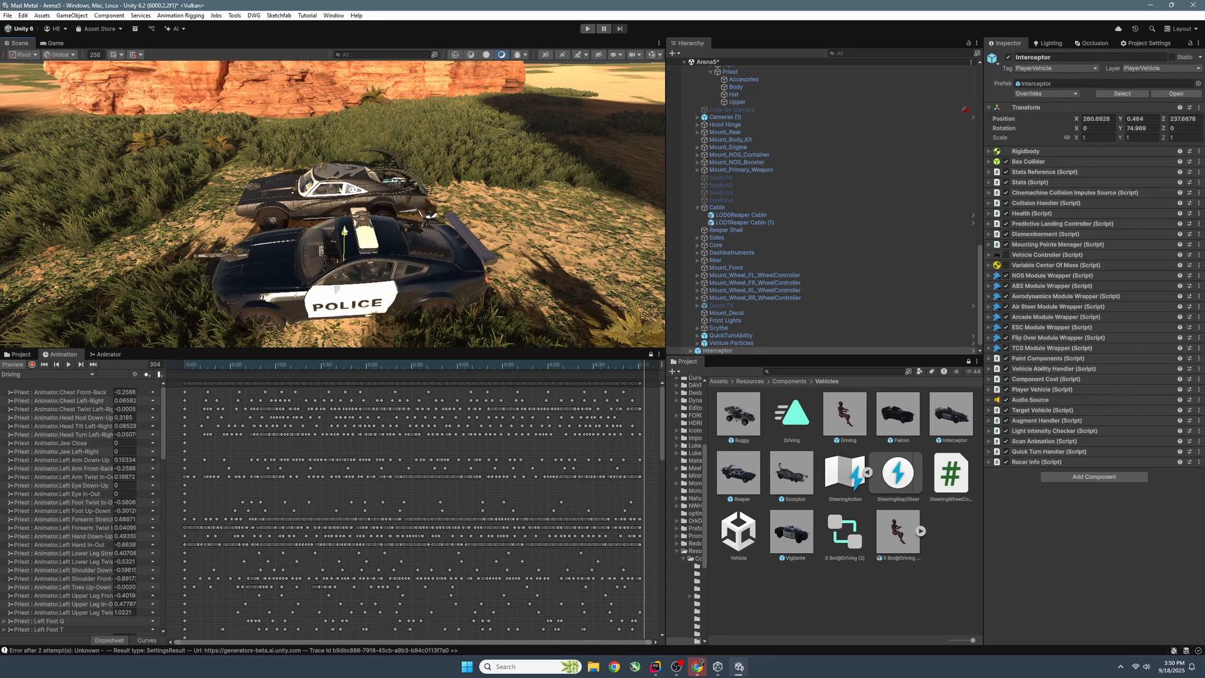
{"action": "left_click_drag", "start_coordinate": [345, 216], "coordinate": [344, 219]}
Go inside the Interceptor and select its driver, Cyberpunk_character 1, collapsing the model's hierarchy.
{"action": "right_click_drag", "start_coordinate": [377, 227], "coordinate": [526, 286]}
{"action": "key", "text": "w"}
{"action": "key", "text": "w"}
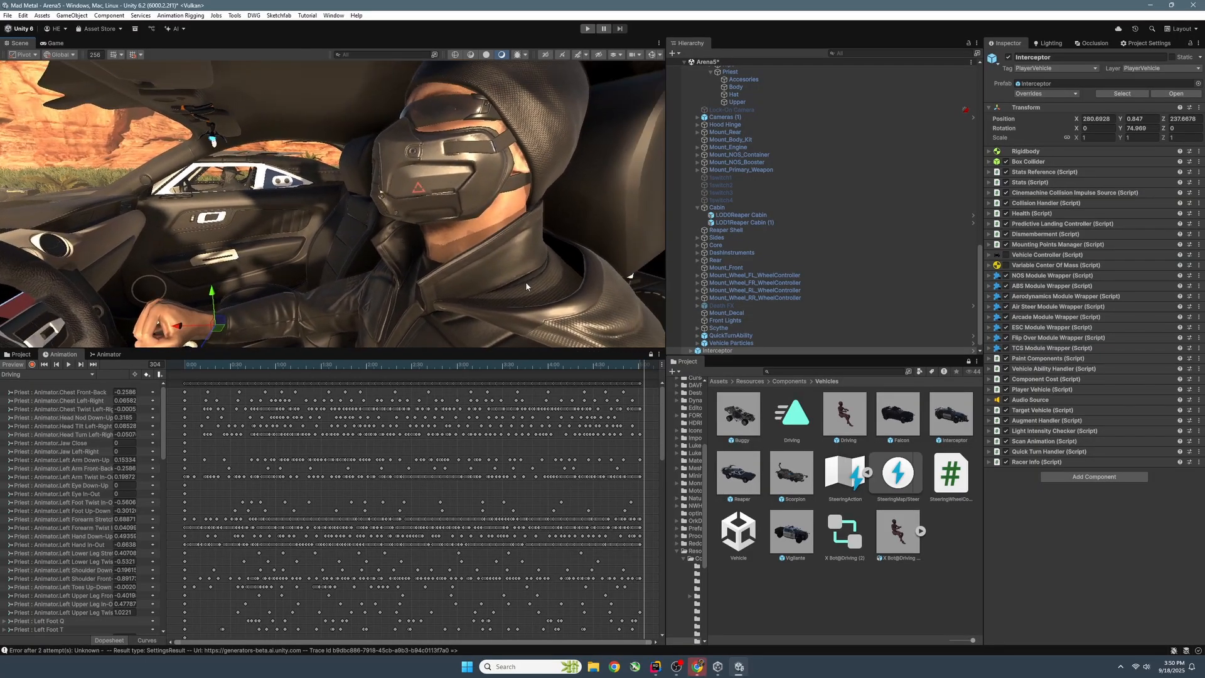
{"action": "left_click", "coordinate": [526, 287]}
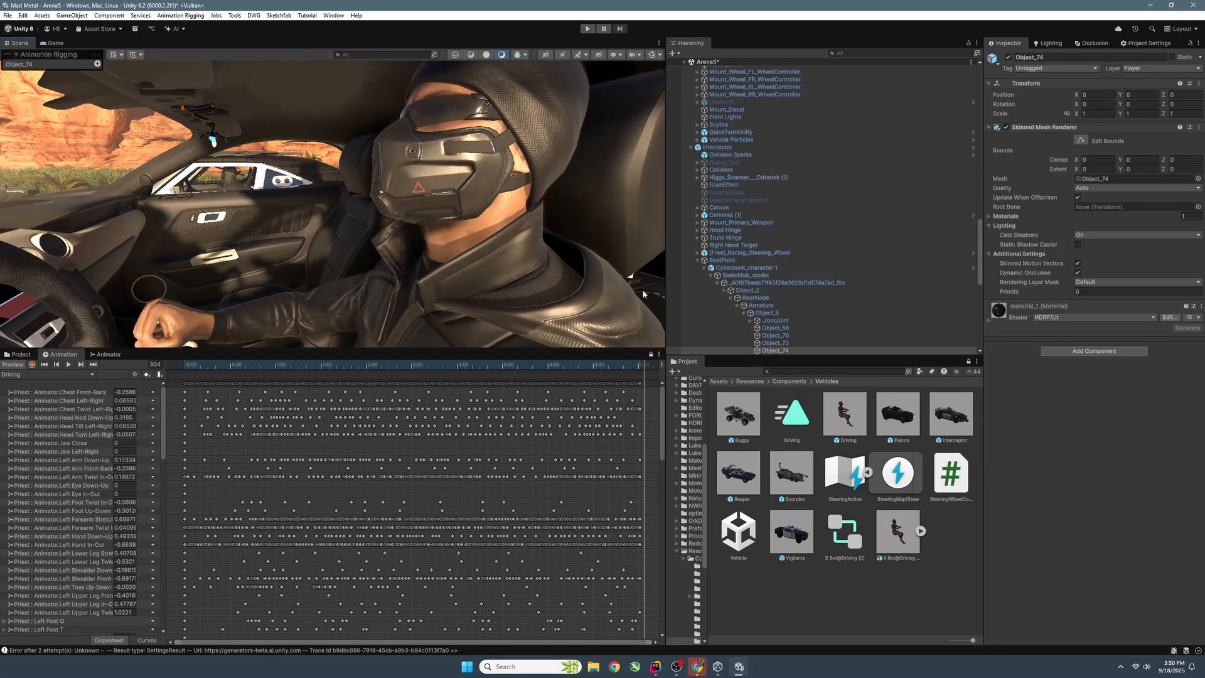
{"action": "left_click", "coordinate": [731, 269]}
{"action": "left_click", "coordinate": [704, 269]}
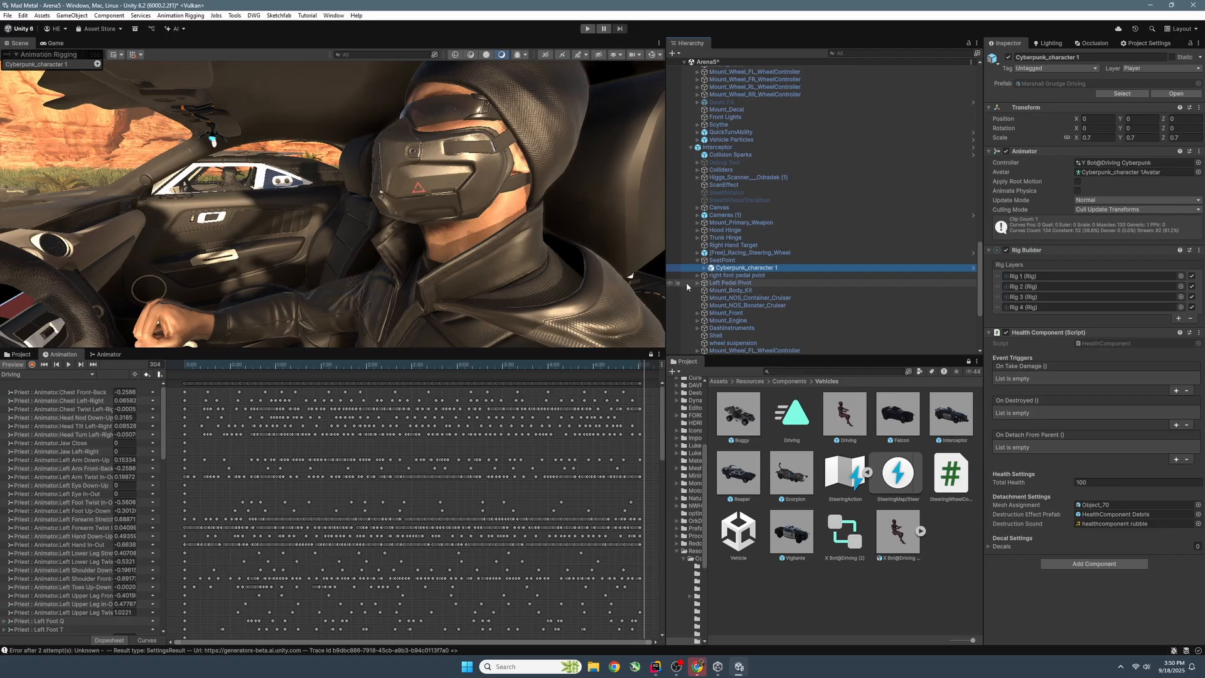
Unlock the animation timeline to switch it to Cyberpunk_character 1, lock it again, and preview the Driving Cyberpunk clip's pose.
{"action": "left_click", "coordinate": [650, 354]}
{"action": "left_click", "coordinate": [640, 364]}
{"action": "left_click", "coordinate": [651, 354]}
{"action": "right_click_drag", "start_coordinate": [525, 247], "coordinate": [335, 200]}
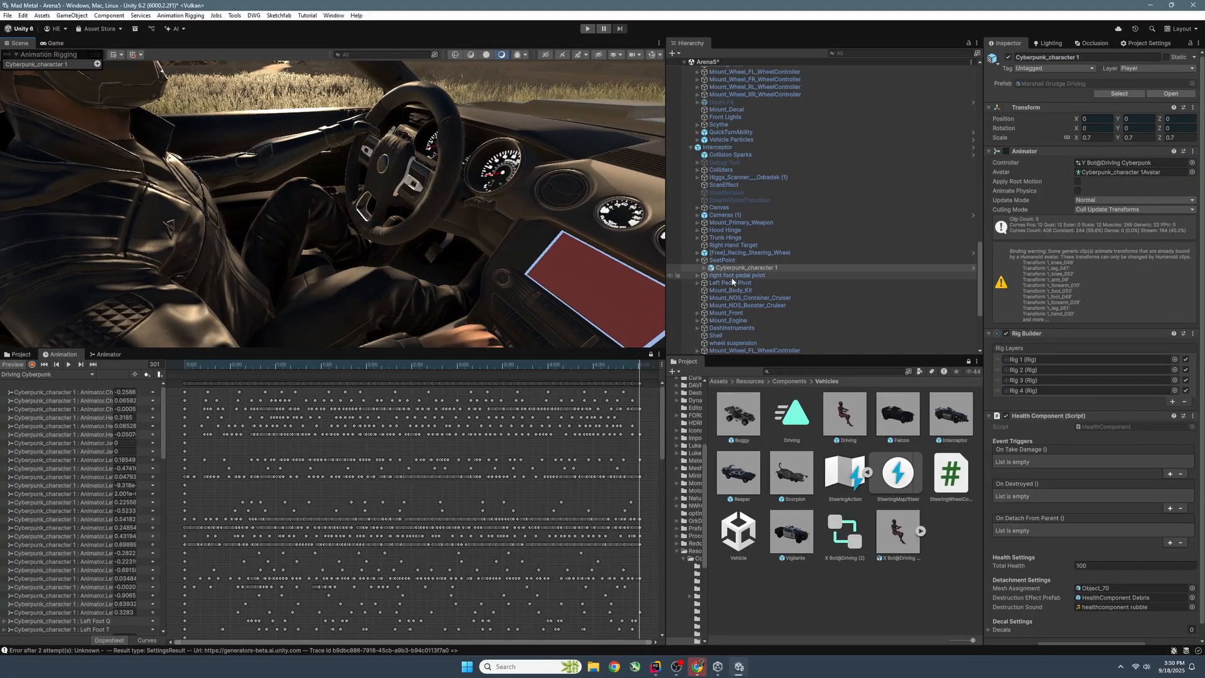
Examine the Cyberpunk driver's Rig Builder layers and the inactive Rig 2.5 with its weight.
{"action": "left_click", "coordinate": [1030, 360]}
{"action": "left_click", "coordinate": [1032, 381]}
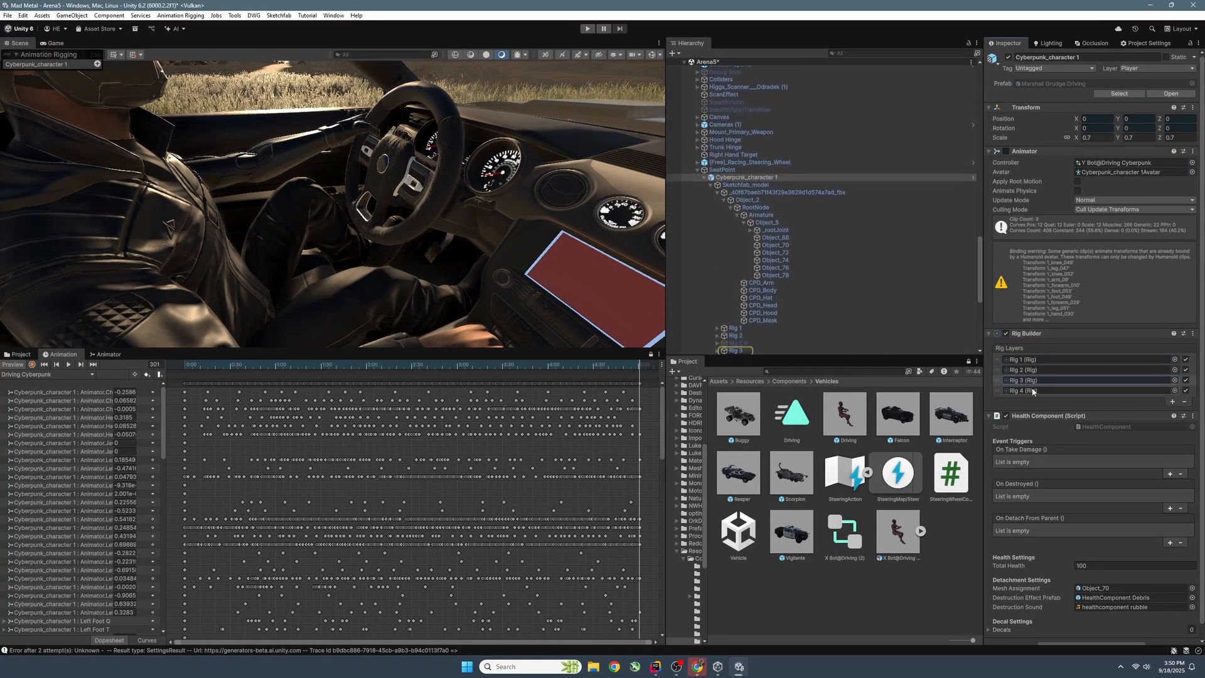
{"action": "scroll", "coordinate": [816, 251], "scroll_direction": "down", "scroll_amount": 3}
{"action": "left_click", "coordinate": [739, 279]}
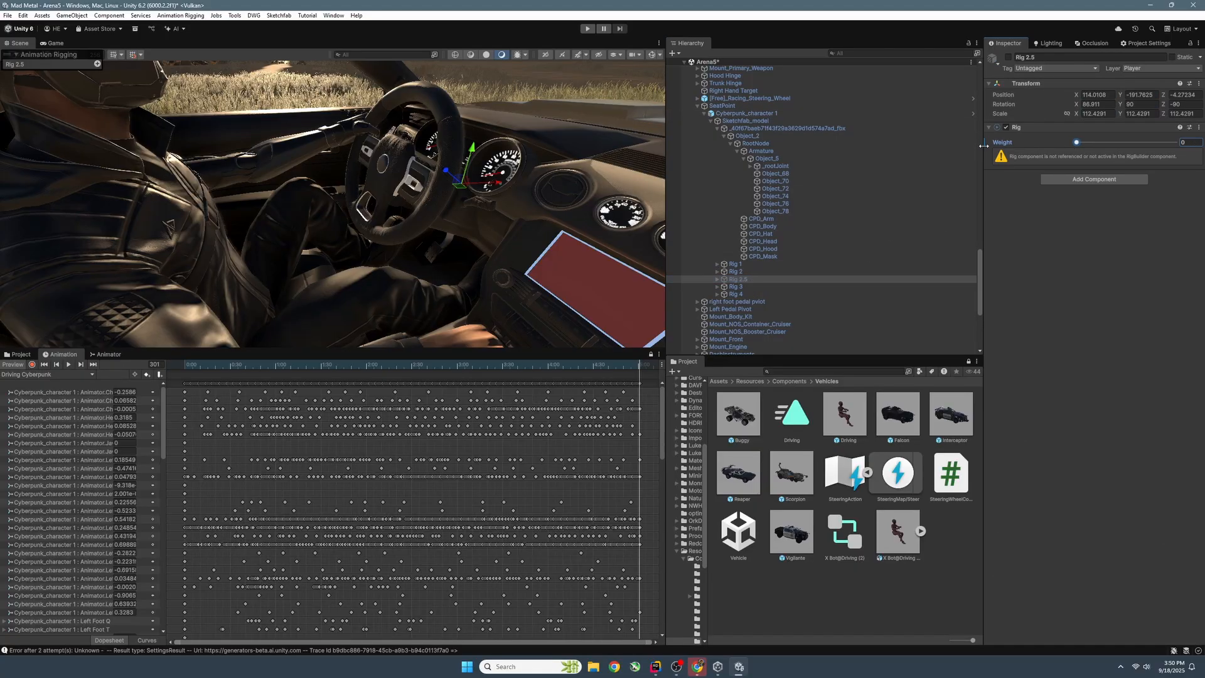
{"action": "left_click", "coordinate": [743, 280]}
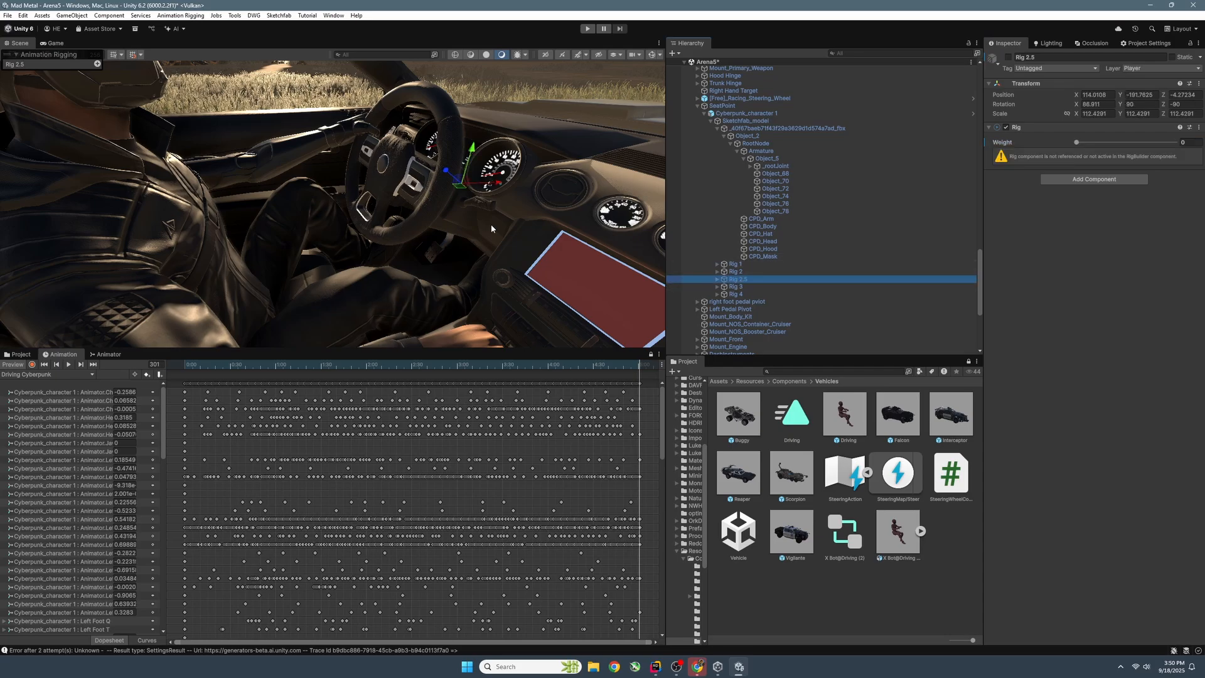
Try rotating the Interceptor's [Free]_Racing_Steering_Wheel to test how the Cyberpunk driver's hands follow, and undo the rotation.
{"action": "right_click_drag", "start_coordinate": [492, 228], "coordinate": [527, 191]}
{"action": "left_click", "coordinate": [735, 115]}
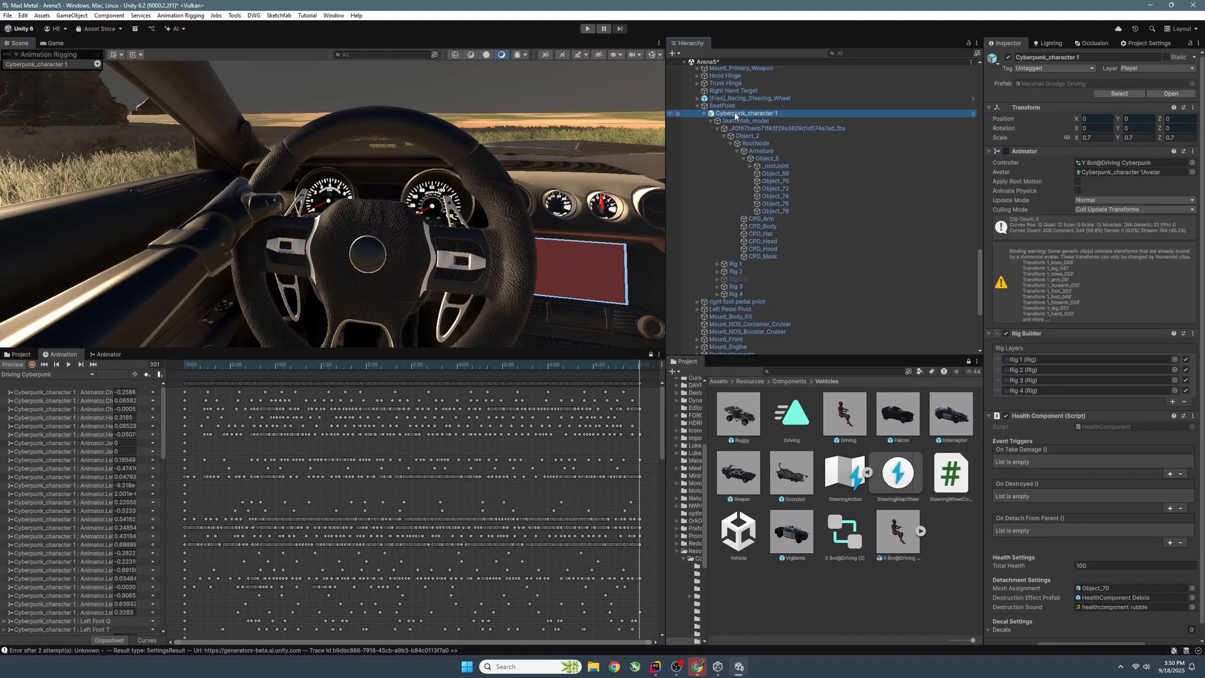
{"action": "left_click", "coordinate": [744, 98]}
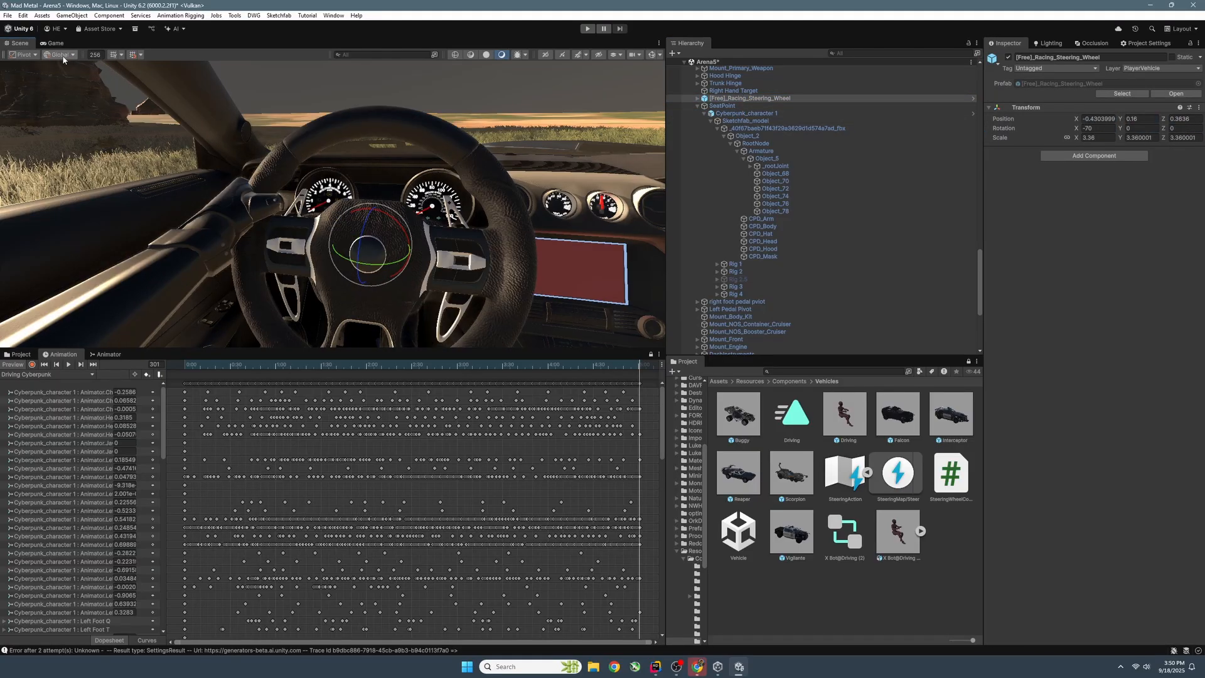
{"action": "mouse_move", "coordinate": [394, 217]}
{"action": "left_mouse_down"}
{"action": "mouse_move", "coordinate": [403, 246]}
{"action": "mouse_move", "coordinate": [384, 207]}
{"action": "left_mouse_up"}
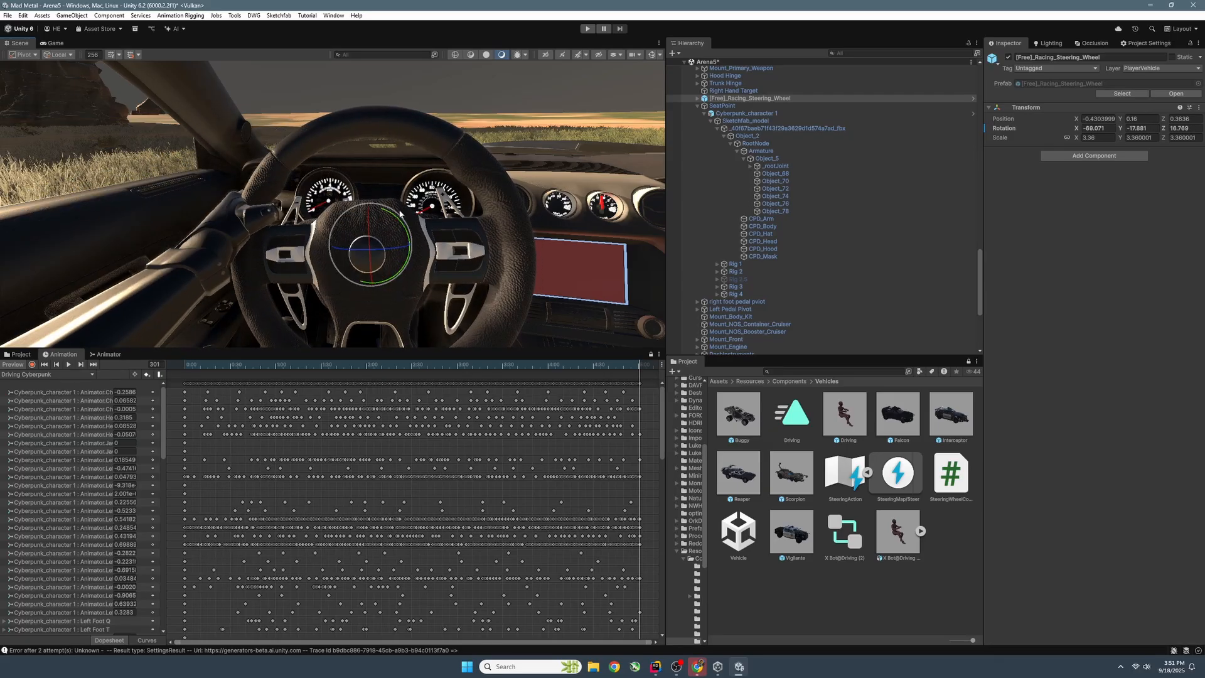
{"action": "right_click_drag", "start_coordinate": [384, 207], "coordinate": [128, 191]}
{"action": "key", "text": "ctrl+z"}
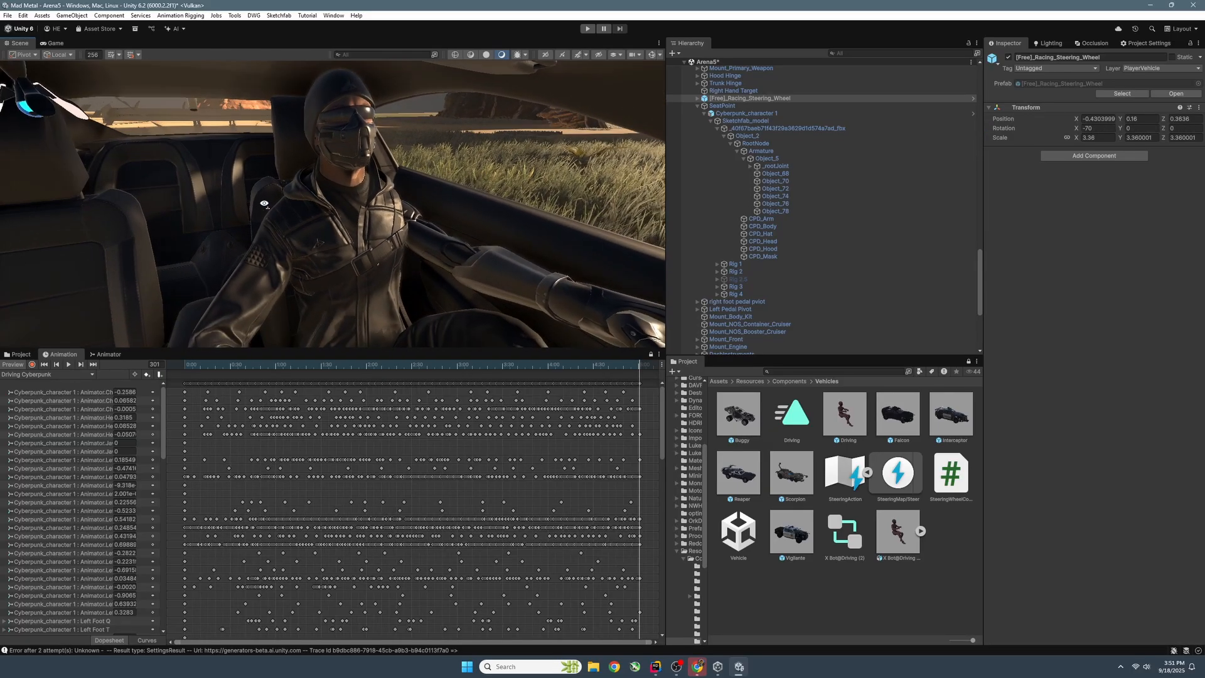